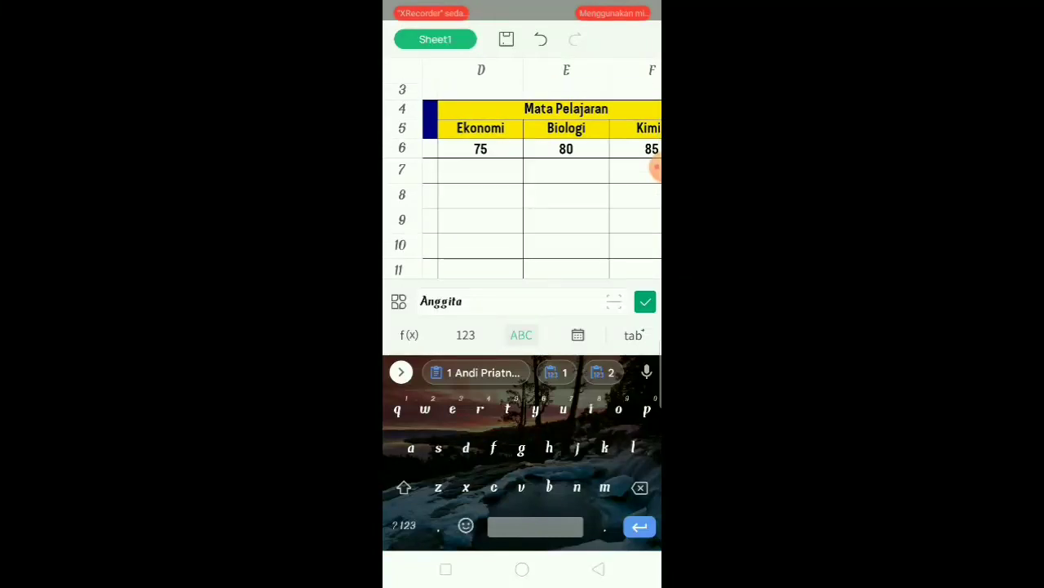
Copy the scores 75, 80 and 85 from D6:F6 and paste them into D7:F13.
left_click(480, 148)
left_click_drag(523, 158, 644, 167)
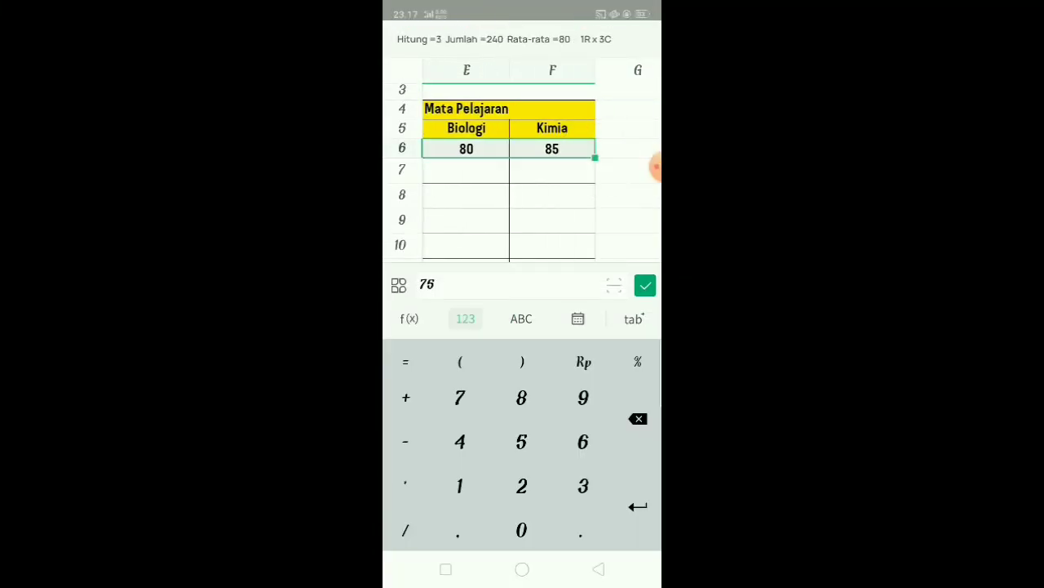
left_click_drag(655, 167, 656, 167)
left_click(454, 82)
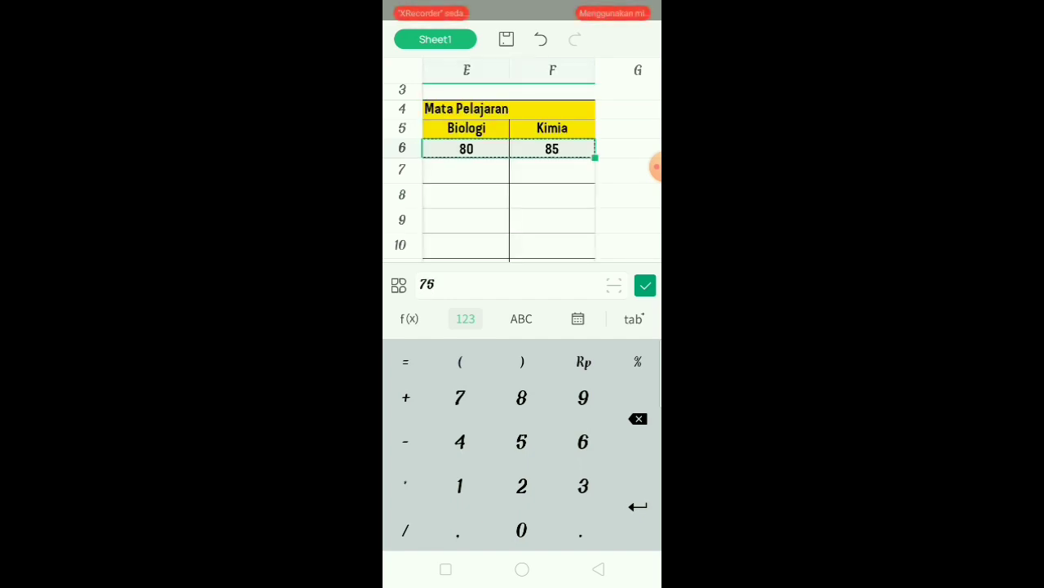
key("Escape")
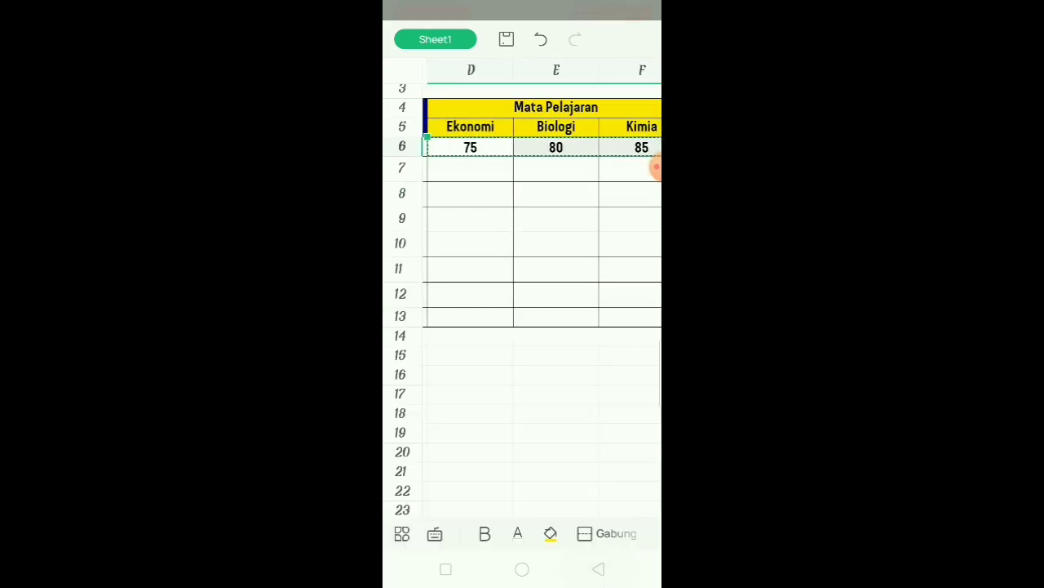
scroll(522, 229, "down", 3)
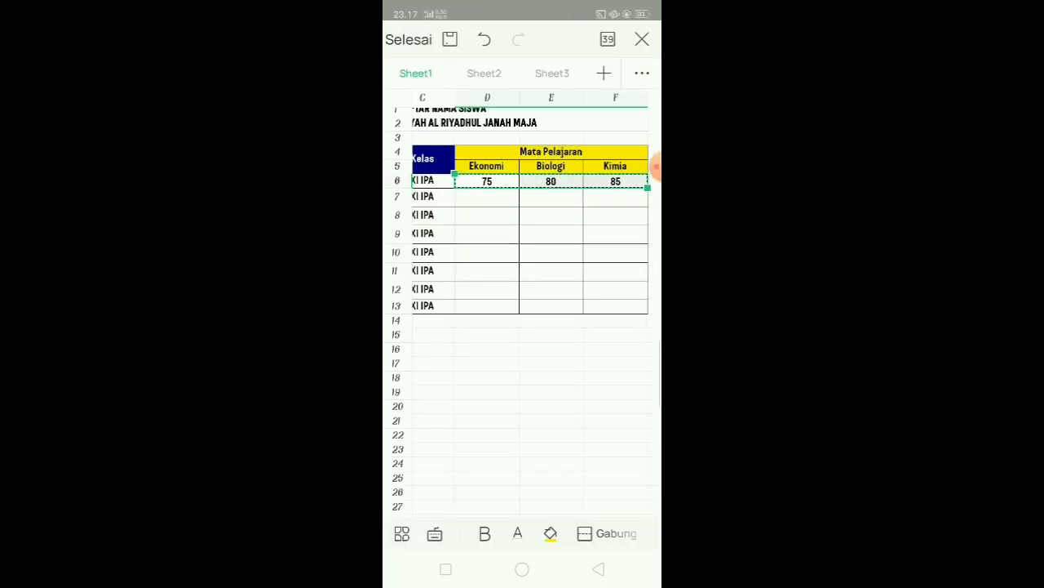
left_click(487, 196)
left_click_drag(519, 206, 648, 313)
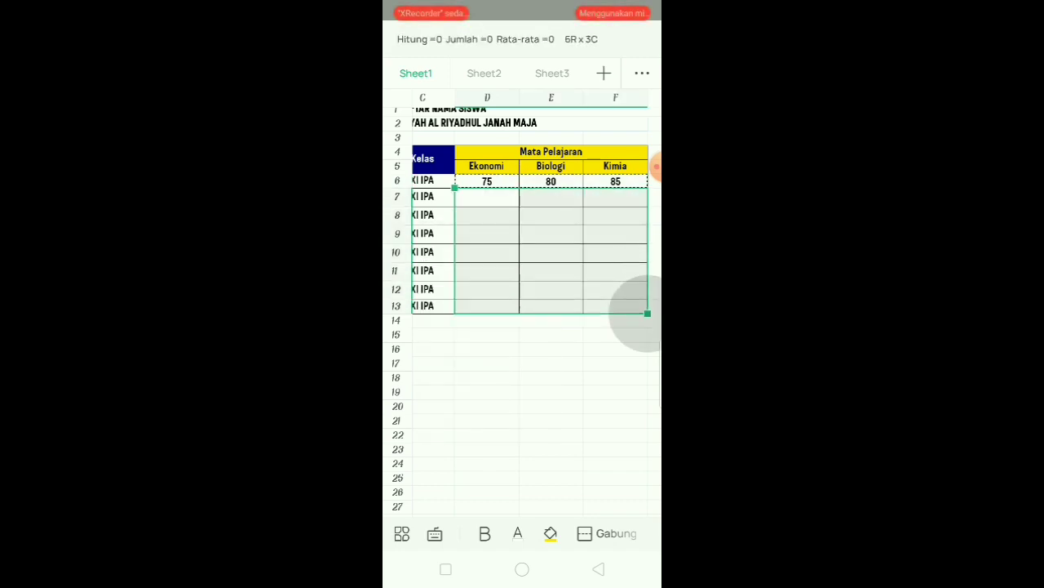
left_click(523, 401)
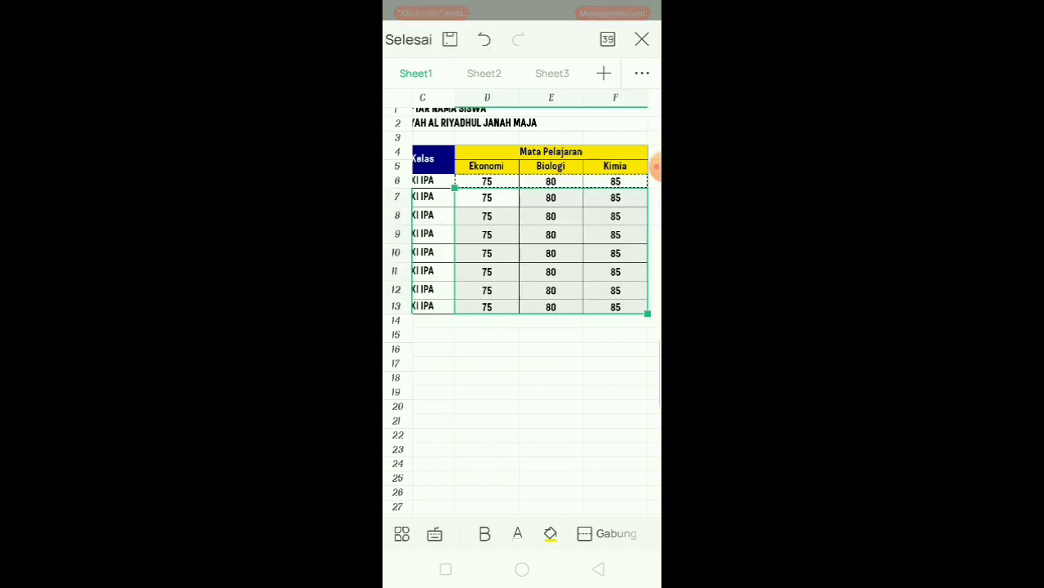
Deselect the pasted block of scores.
left_click(550, 377)
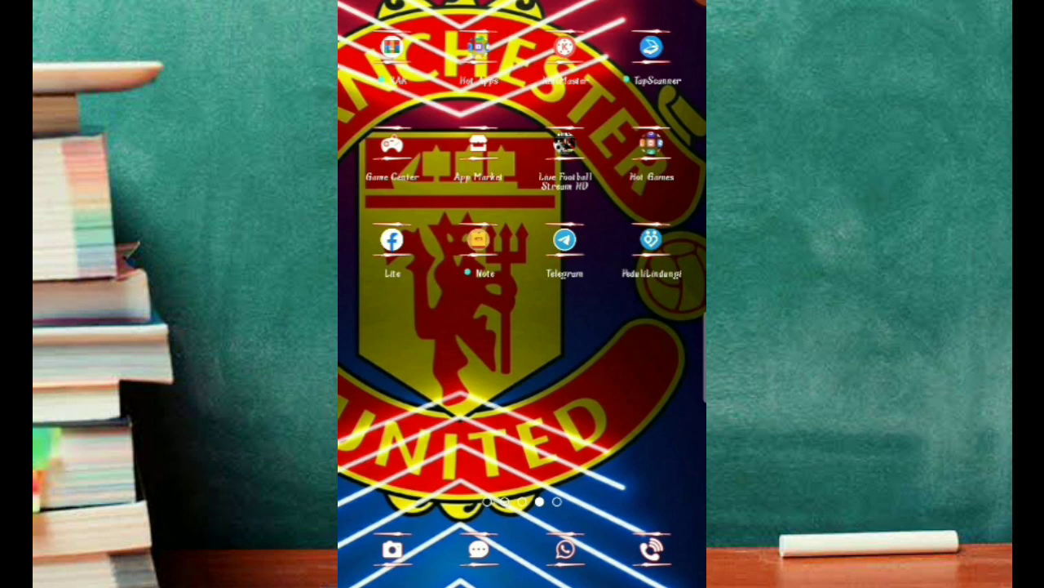
left_click_drag(408, 326, 653, 327)
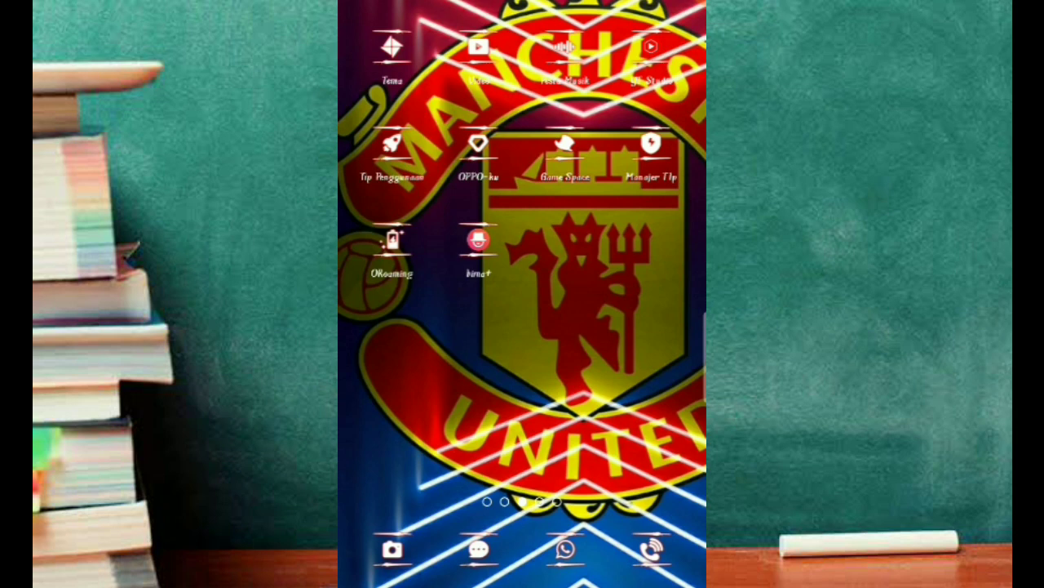
left_click_drag(408, 326, 652, 326)
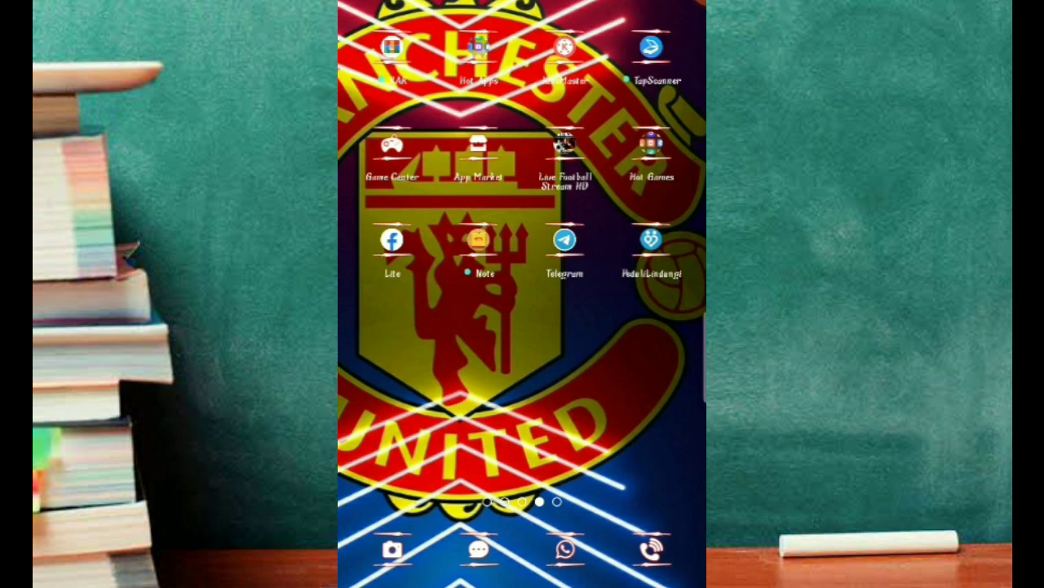
Move the WPS Office icon onto another home screen page and exit editing mode.
left_click_drag(408, 326, 637, 327)
mouse_move(408, 326)
left_mouse_down()
mouse_move(637, 326)
mouse_move(408, 326)
left_mouse_up()
left_click_drag(636, 326, 408, 326)
left_click_drag(565, 47, 546, 310)
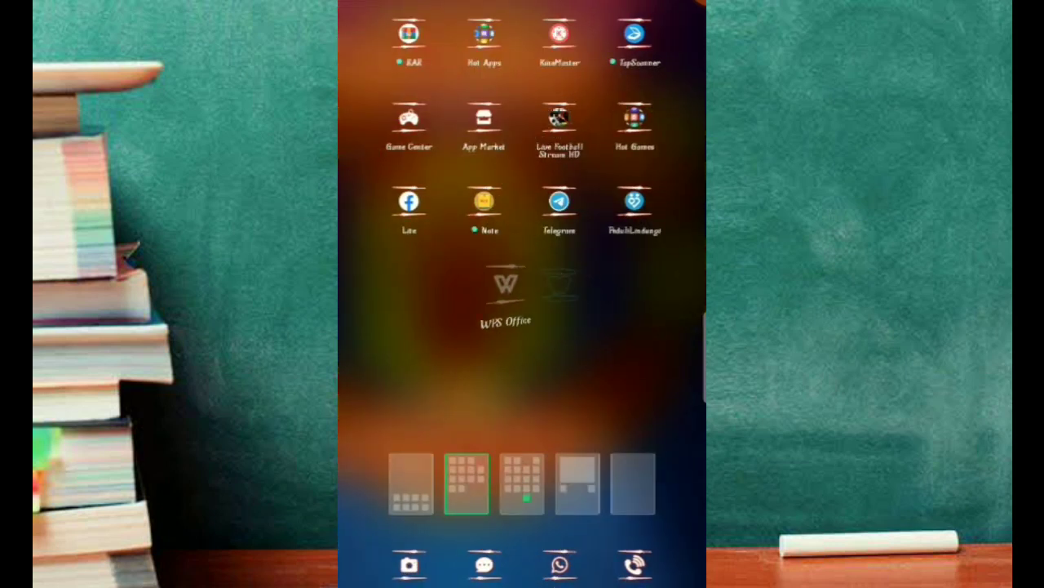
left_click_drag(545, 310, 559, 37)
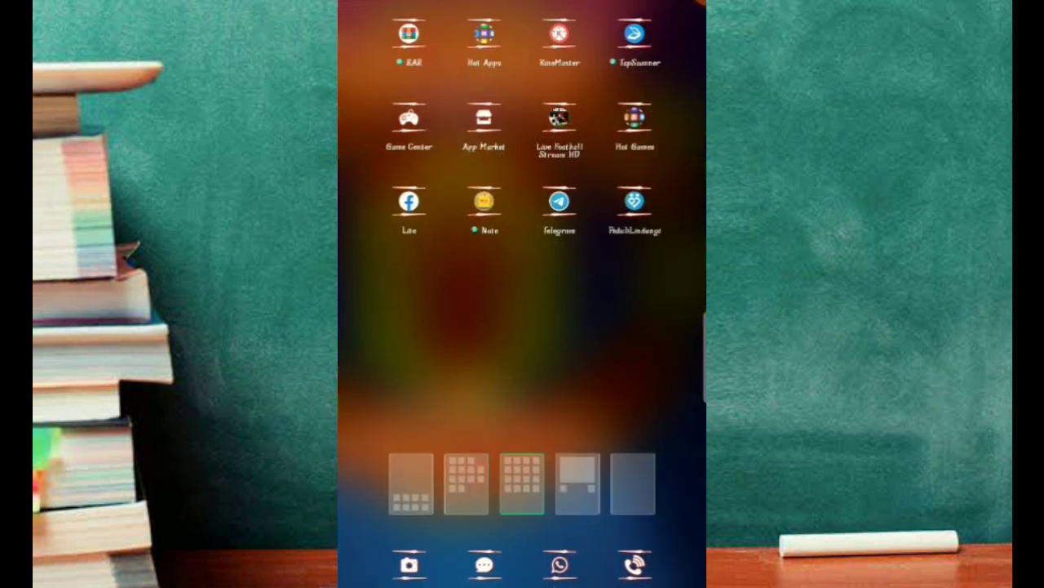
left_click(488, 337)
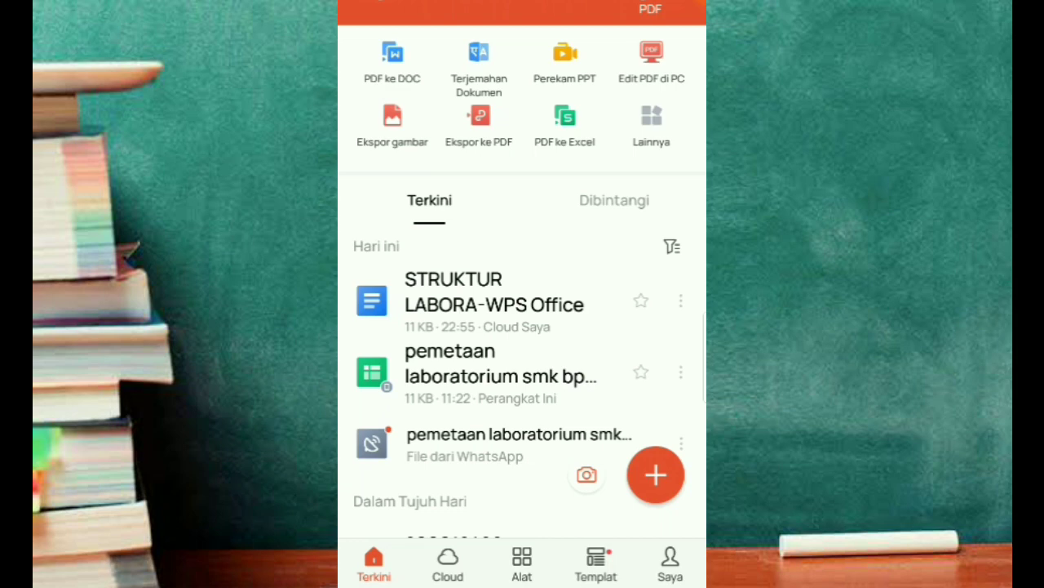
Create a new XLS spreadsheet from the Kosong (blank) template.
left_click(656, 475)
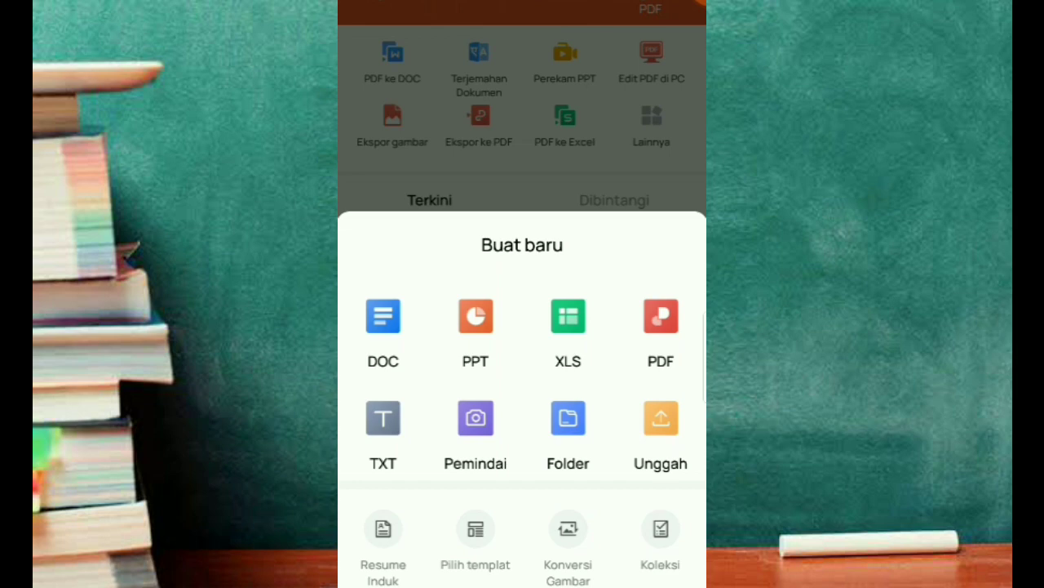
left_click(568, 316)
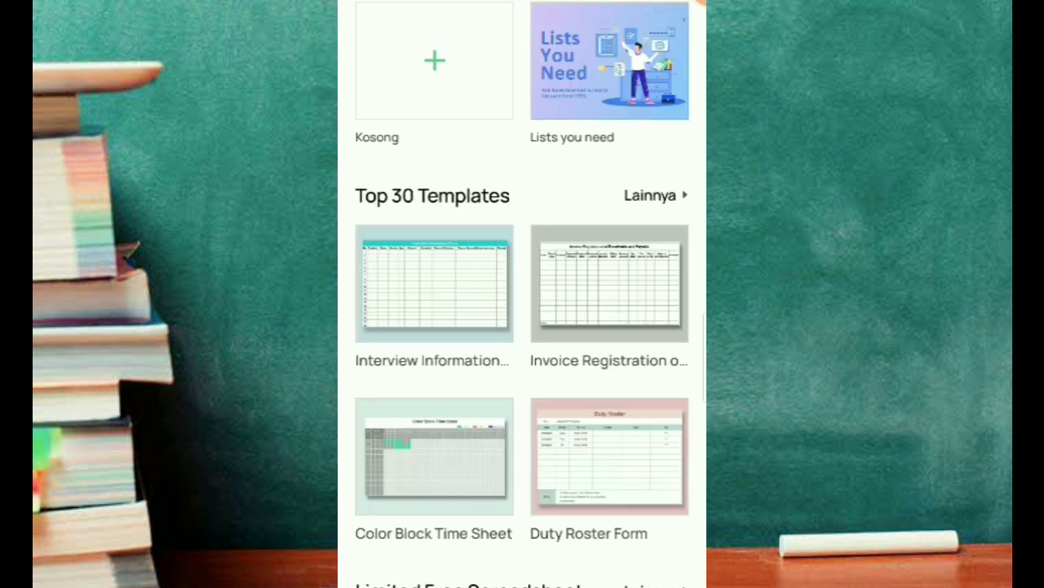
left_click(434, 61)
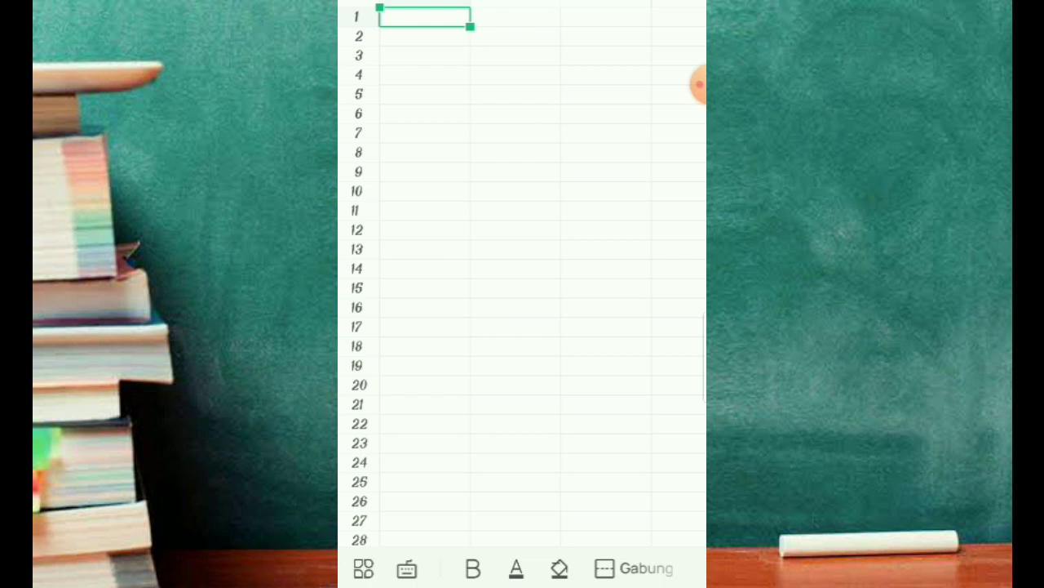
Open the Tools panel, select B7 and browse the Depan formatting options (Arial, size 11).
left_click(363, 567)
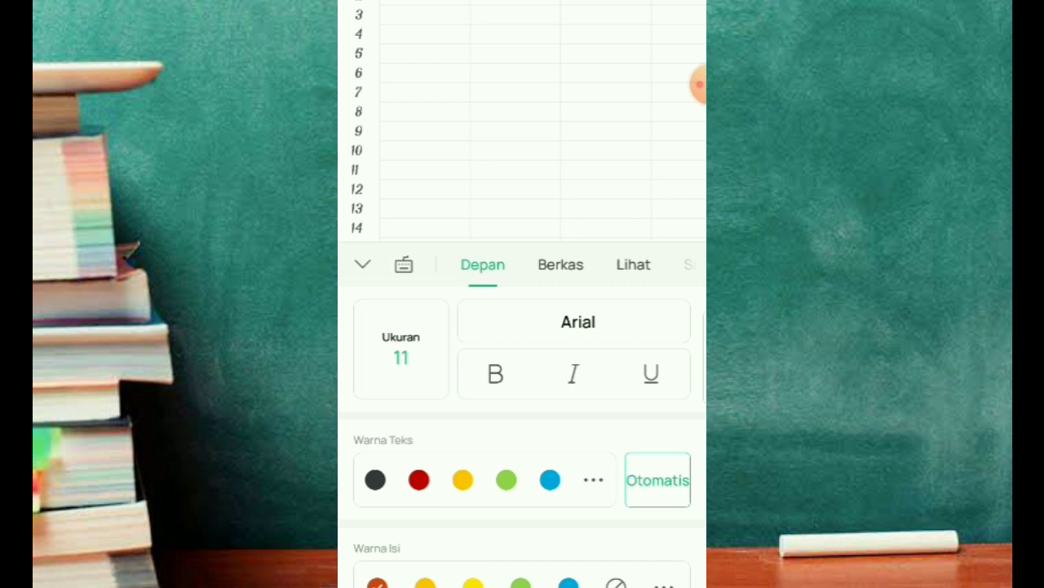
left_click(515, 92)
scroll(522, 432, "down", 5)
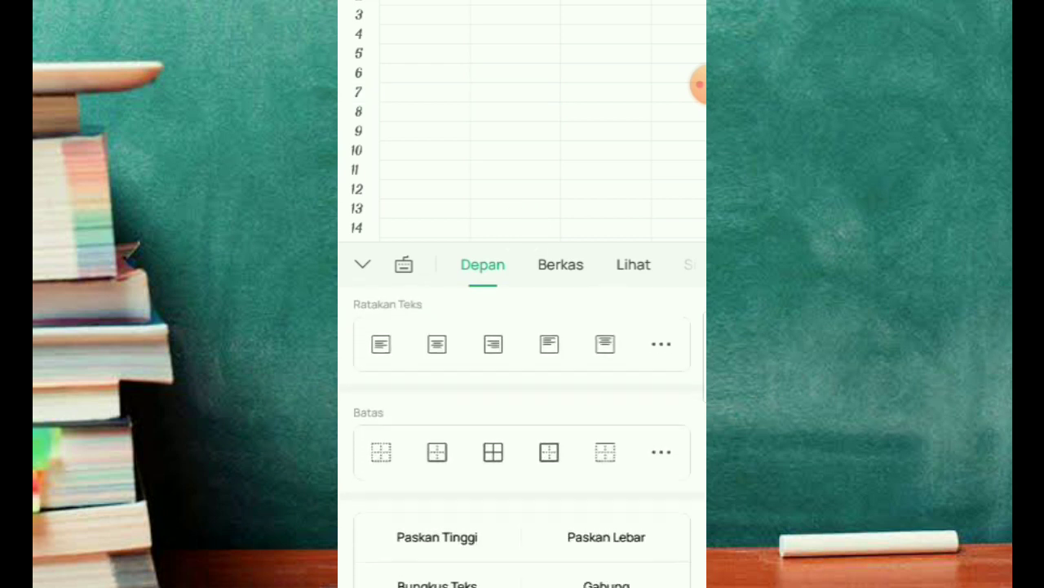
scroll(523, 433, "down", 3)
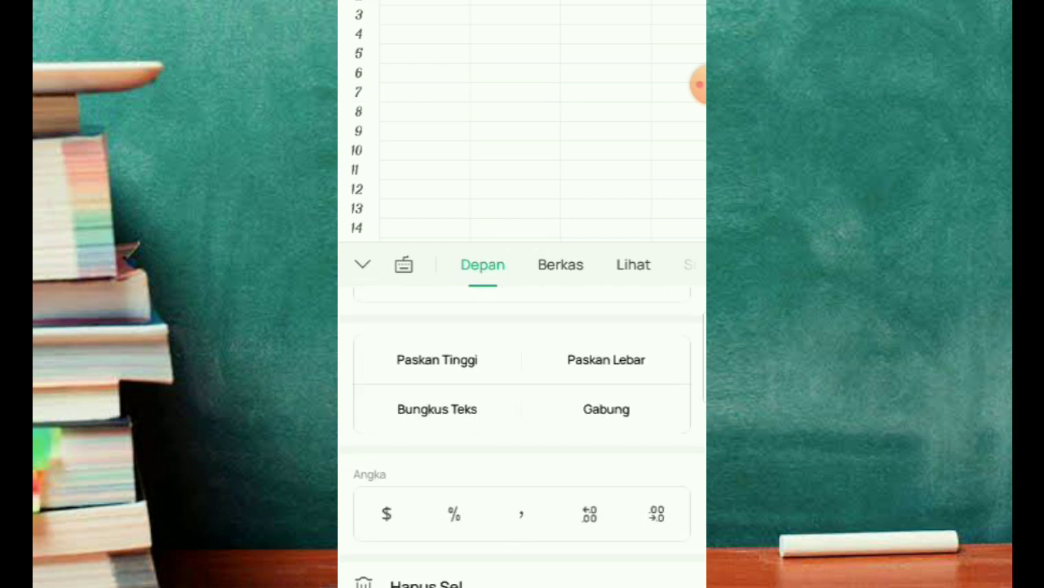
scroll(519, 437, "up", 2)
scroll(519, 437, "down", 1)
scroll(519, 437, "up", 3)
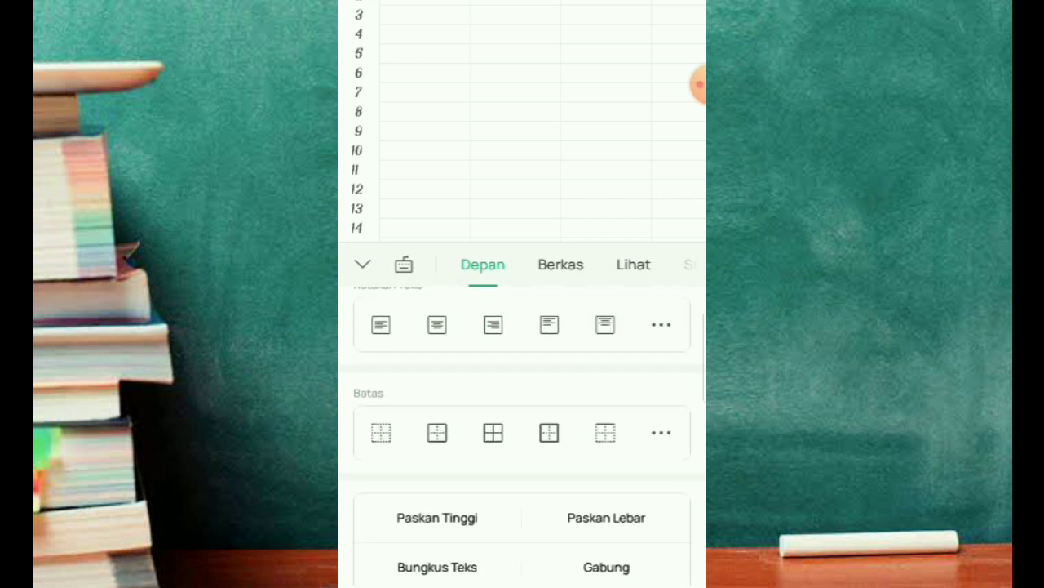
scroll(519, 437, "up", 3)
scroll(519, 436, "down", 3)
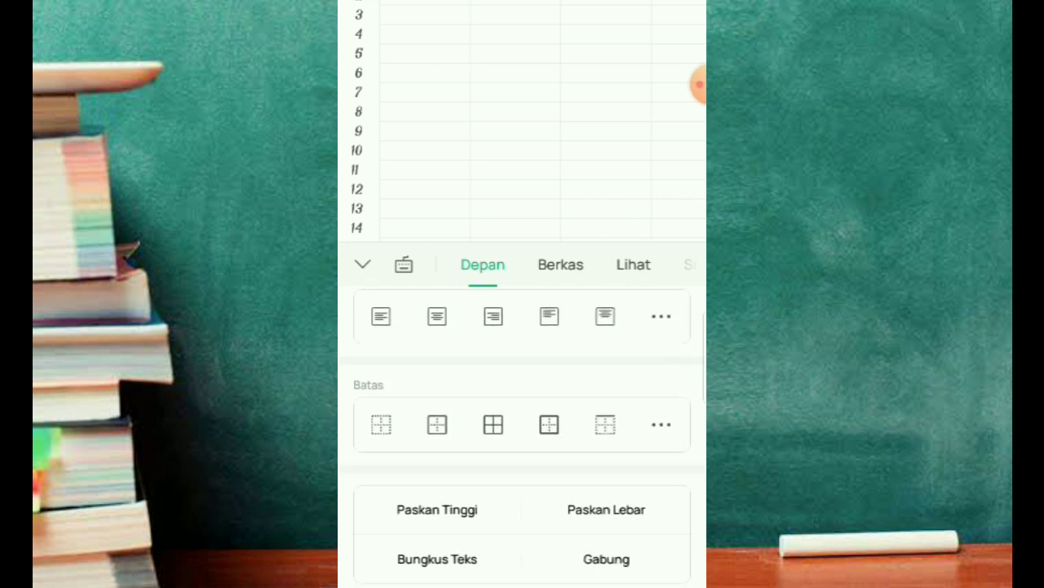
scroll(522, 437, "down", 1)
scroll(522, 436, "down", 2)
scroll(523, 437, "down", 4)
scroll(522, 437, "down", 2)
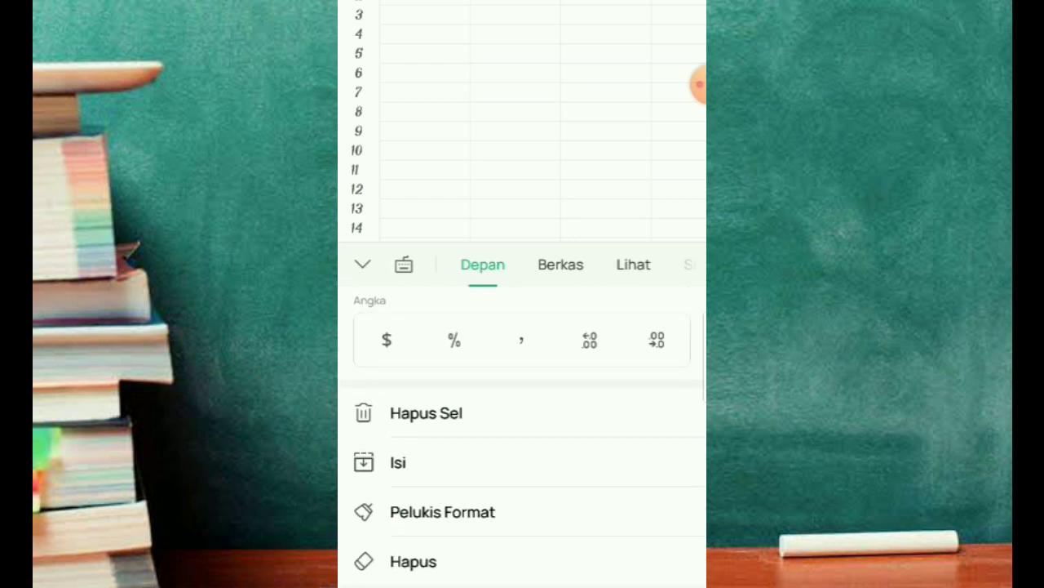
scroll(523, 437, "down", 1)
scroll(522, 443, "down", 2)
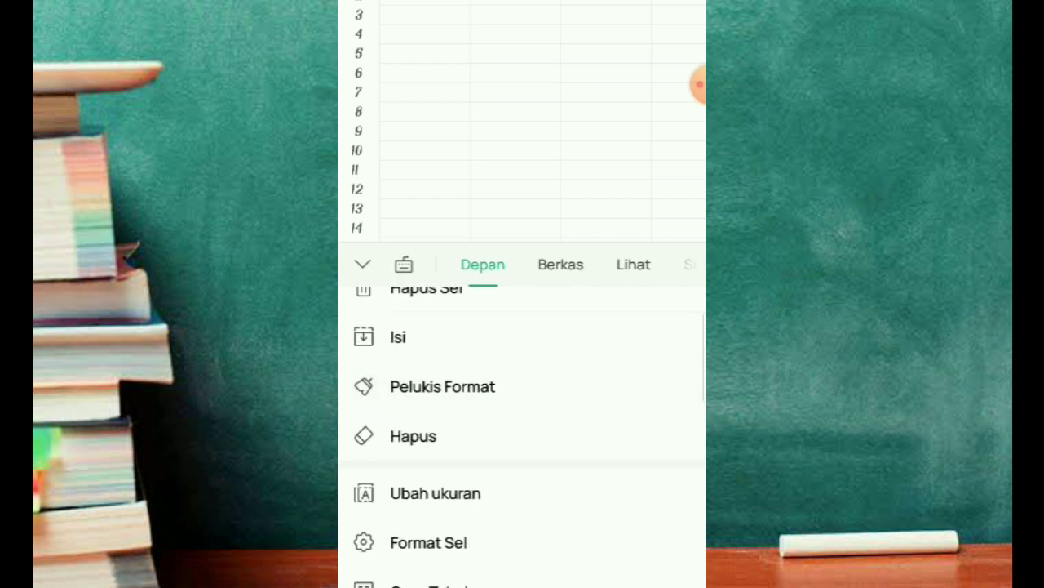
scroll(522, 437, "down", 3)
scroll(522, 437, "down", 1)
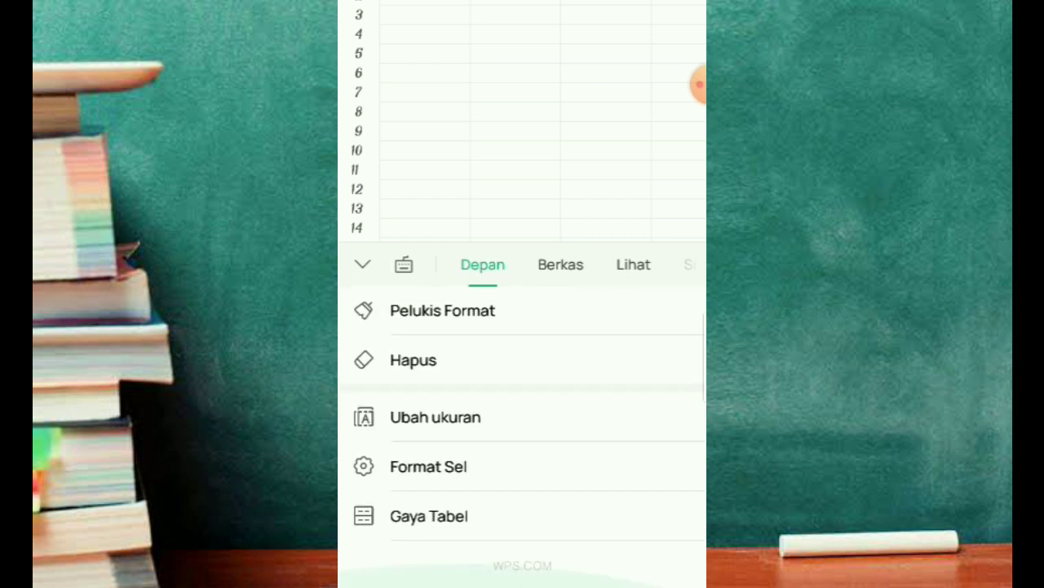
scroll(523, 437, "up", 3)
scroll(522, 444, "up", 5)
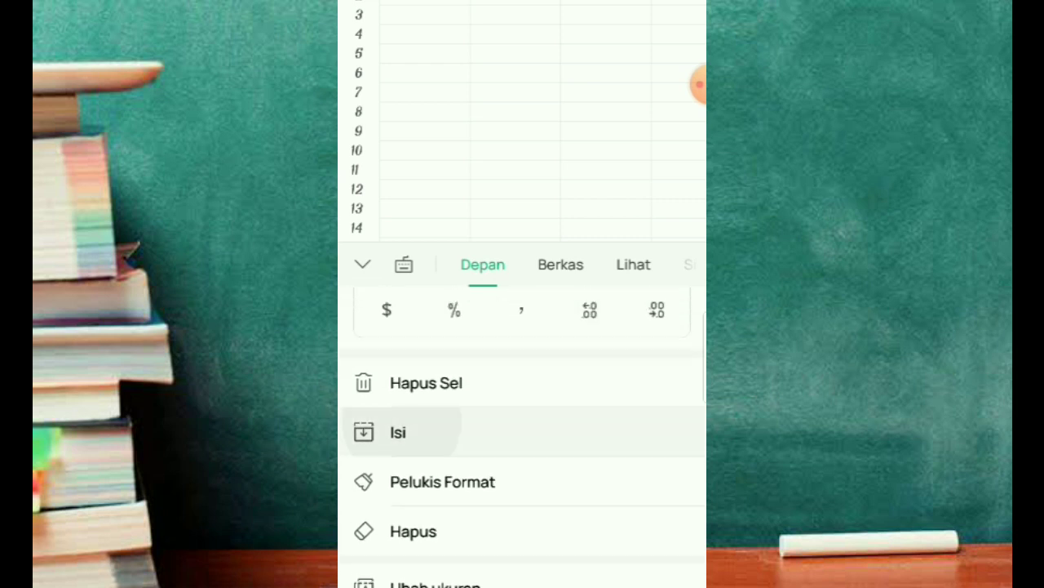
scroll(522, 444, "up", 1)
scroll(522, 444, "up", 2)
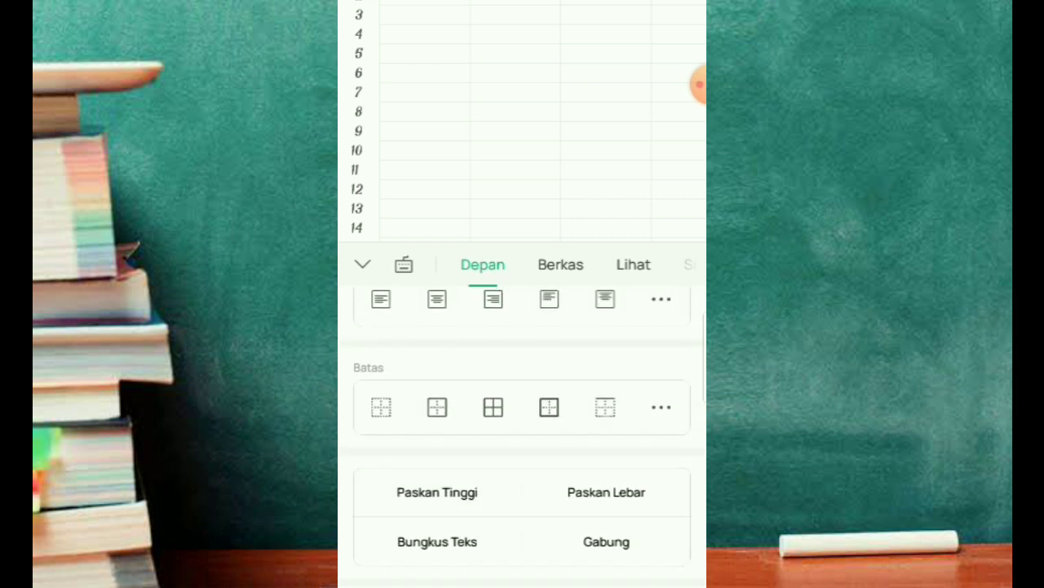
scroll(523, 444, "up", 2)
scroll(523, 444, "up", 3)
scroll(522, 437, "up", 1)
scroll(523, 437, "up", 2)
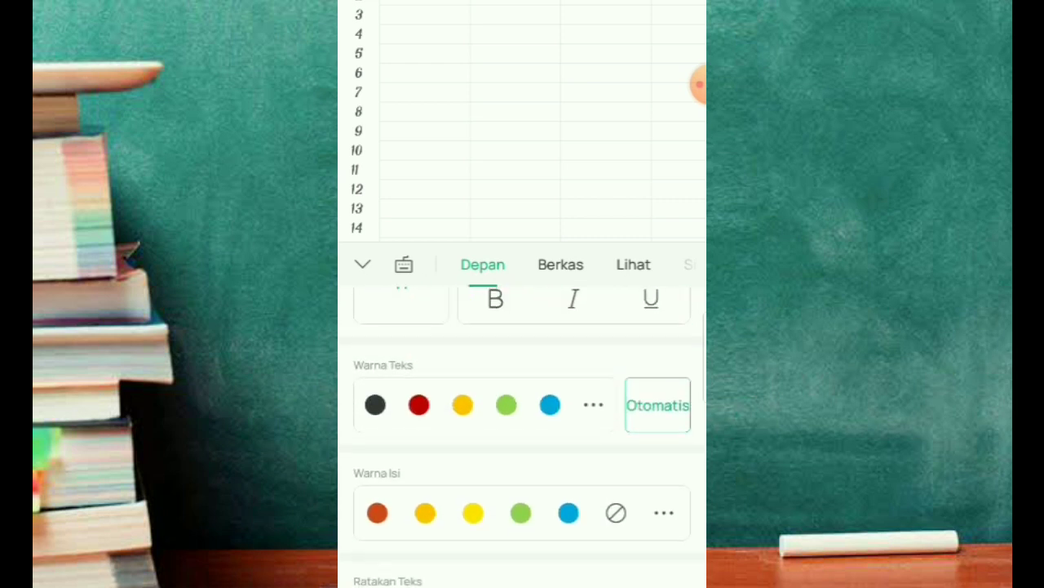
scroll(522, 437, "up", 1)
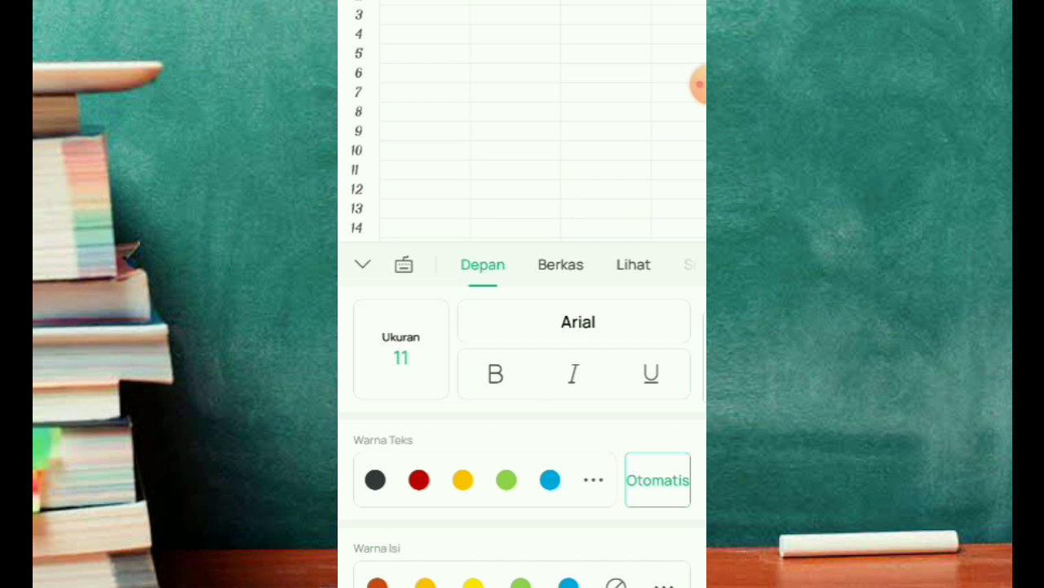
Open the Cetak print settings from the Berkas file options.
left_click(561, 265)
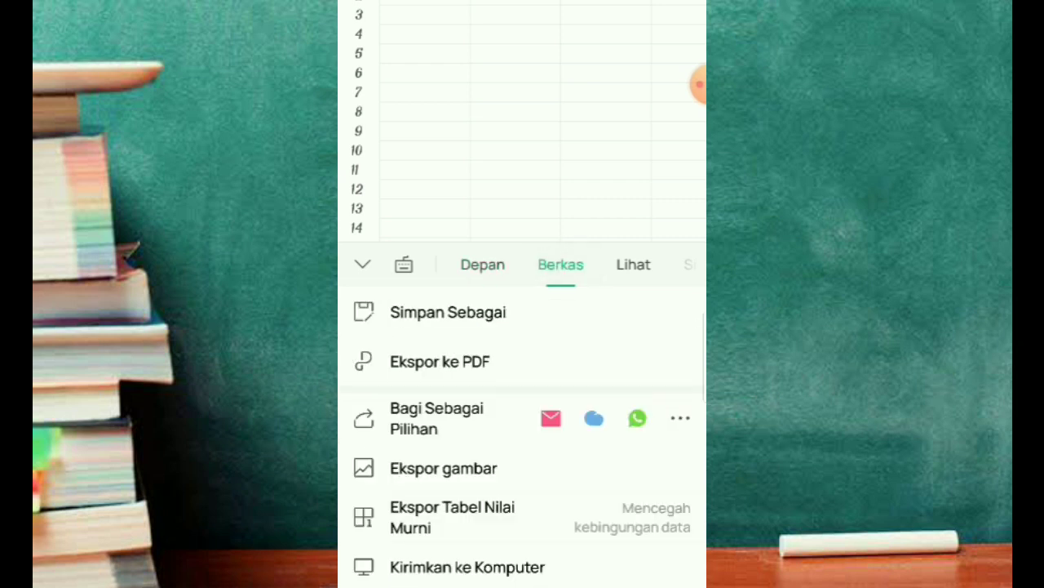
scroll(560, 382, "down", 5)
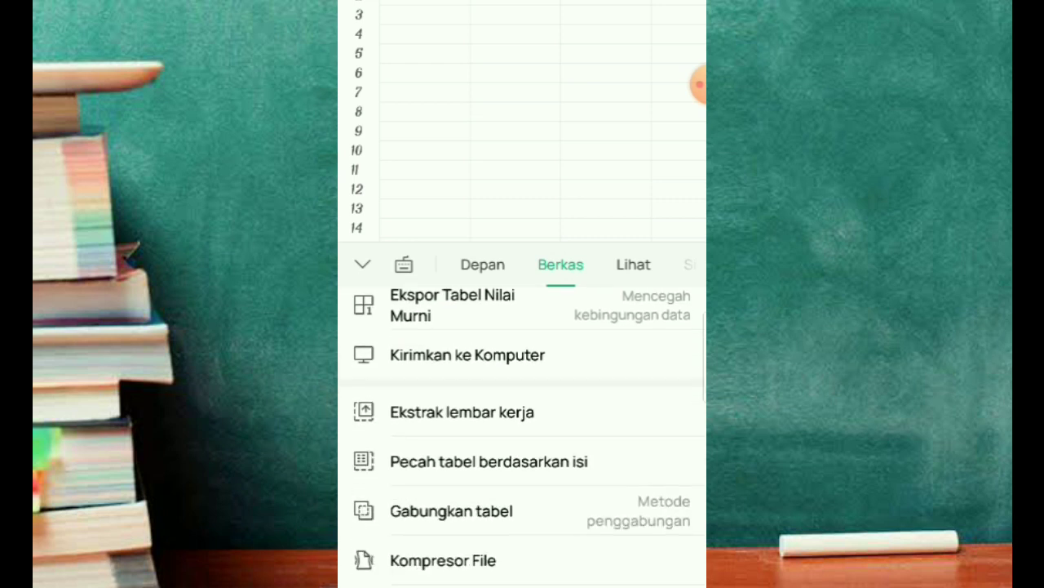
scroll(561, 382, "down", 4)
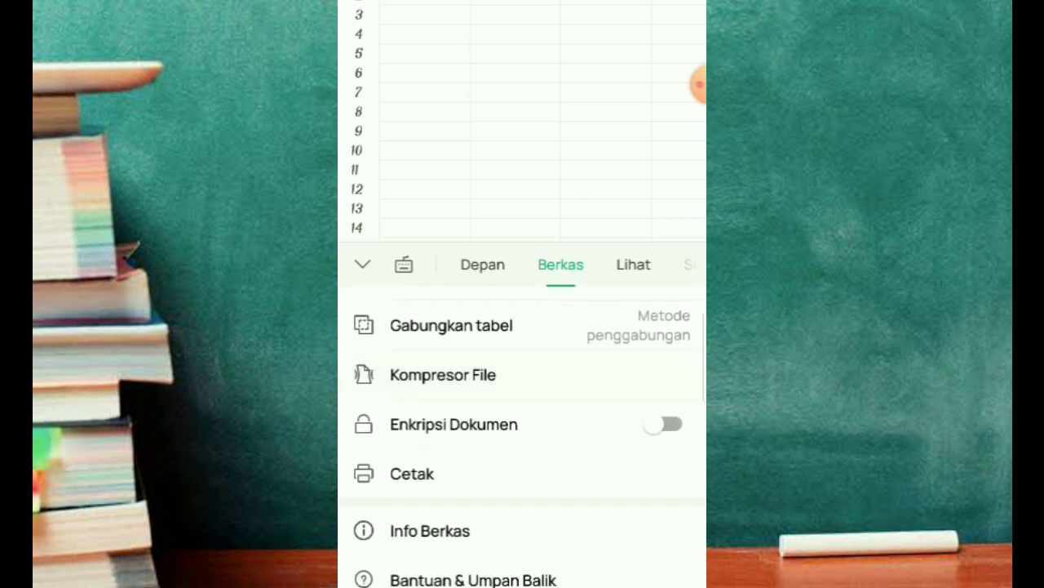
scroll(561, 382, "down", 2)
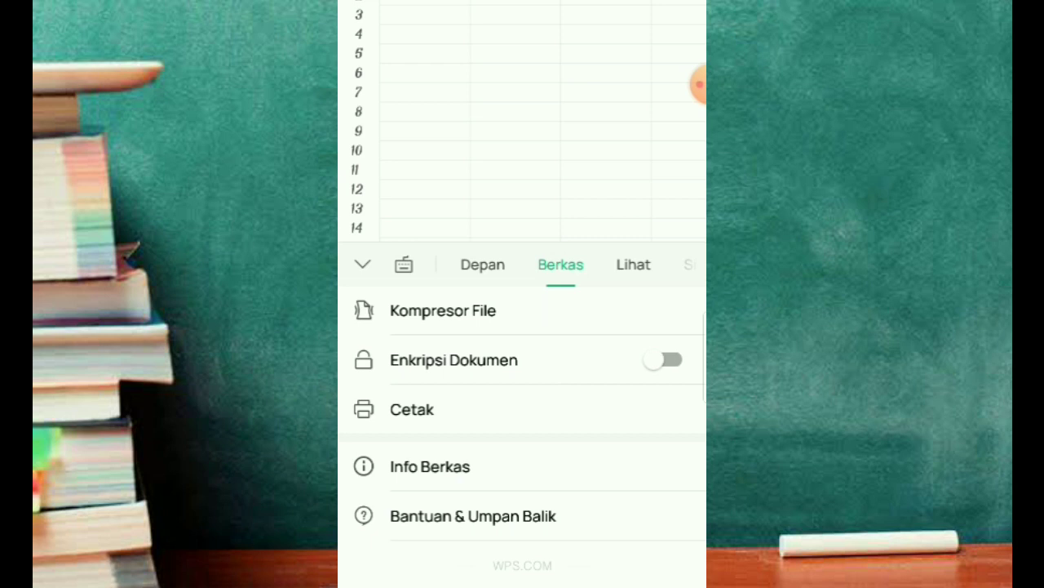
left_click(413, 409)
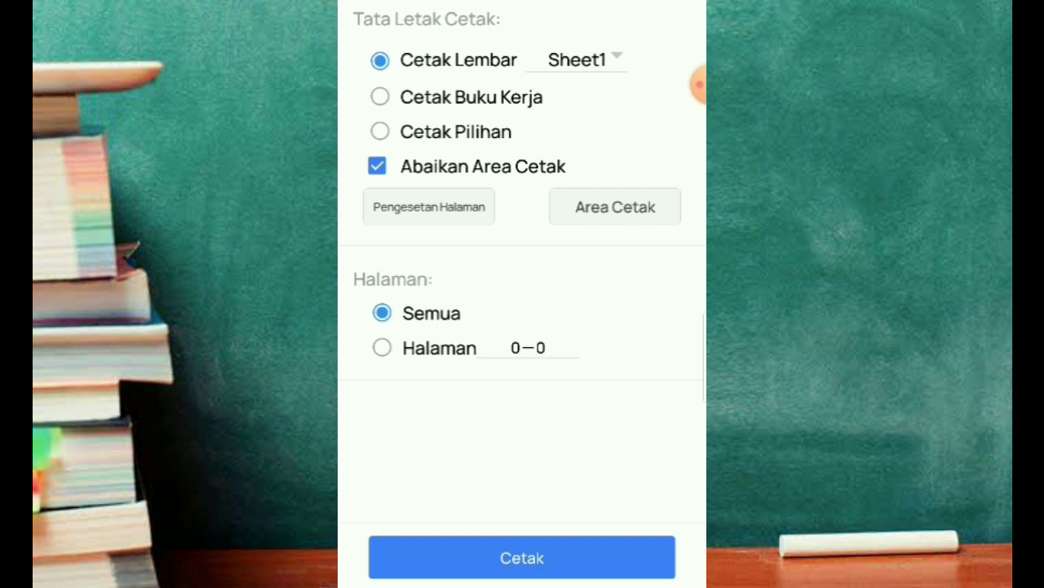
Change Ukuran Halaman from A4 to Legal in Page Setup and return to the sheet.
left_click(428, 206)
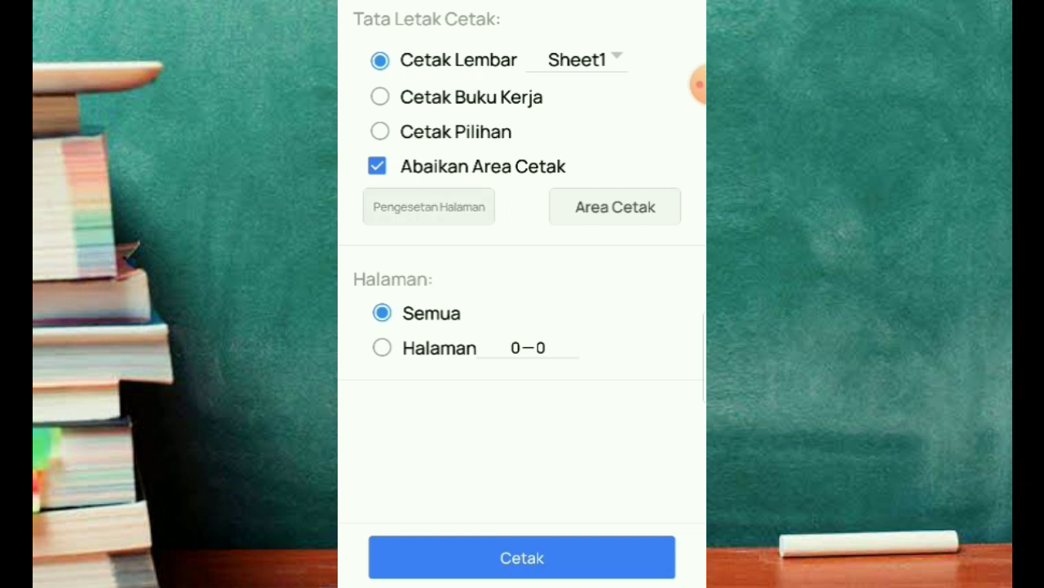
left_click(556, 23)
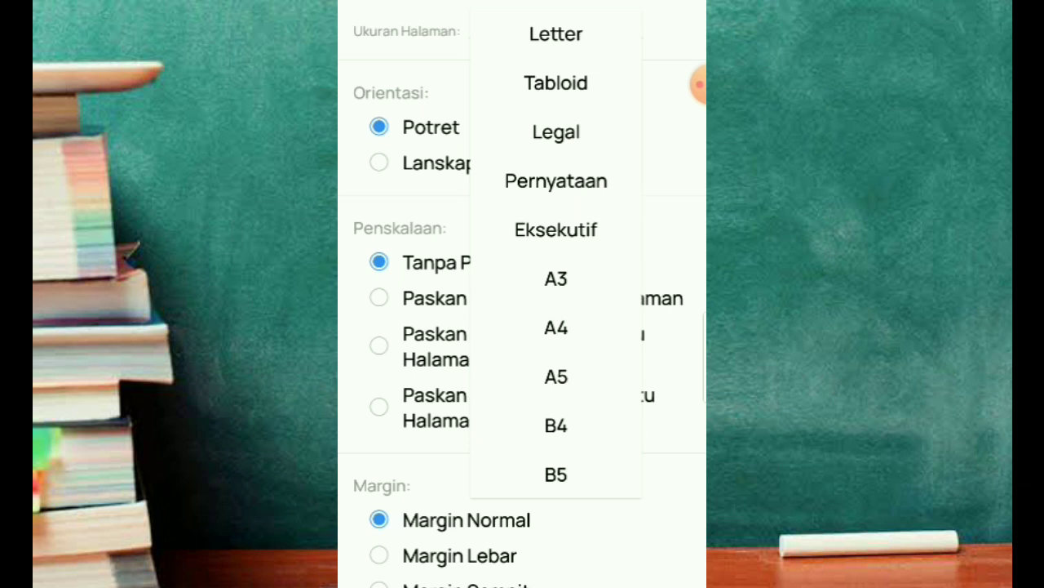
left_click(556, 132)
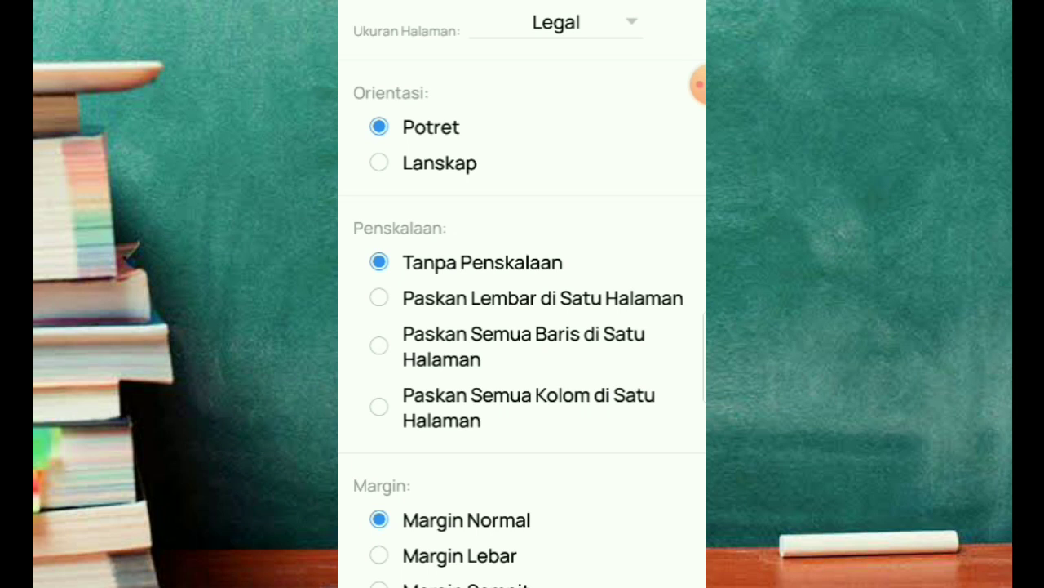
key("Escape")
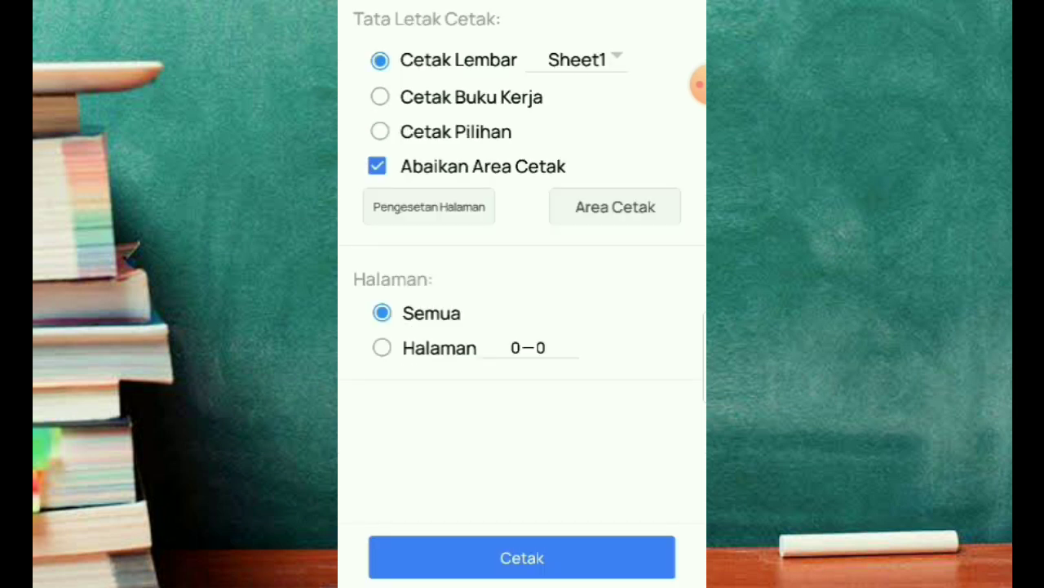
key("Escape")
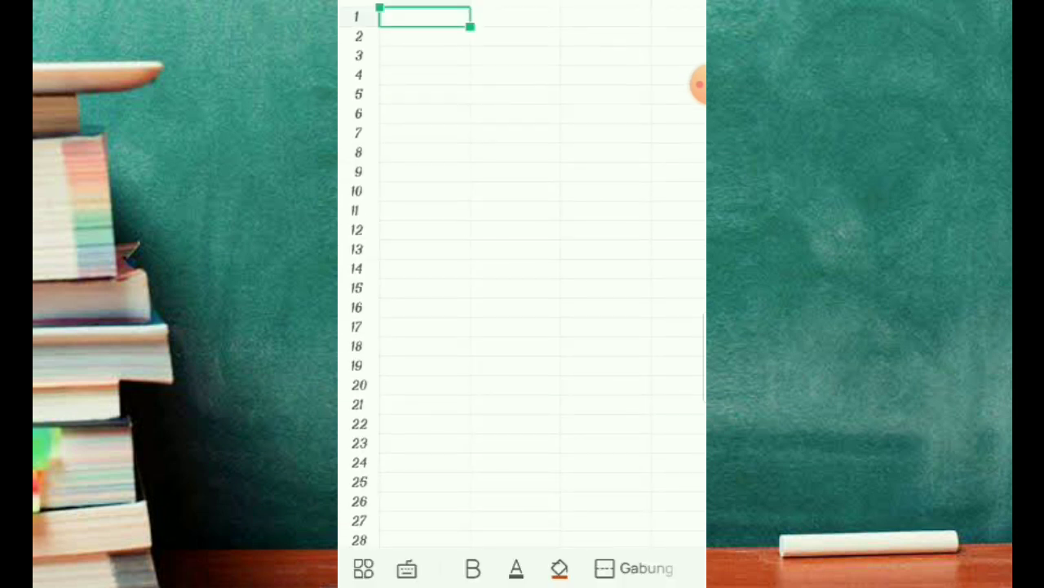
Turn on bold for empty cell A1, leaving the text colour unchanged.
left_click(407, 569)
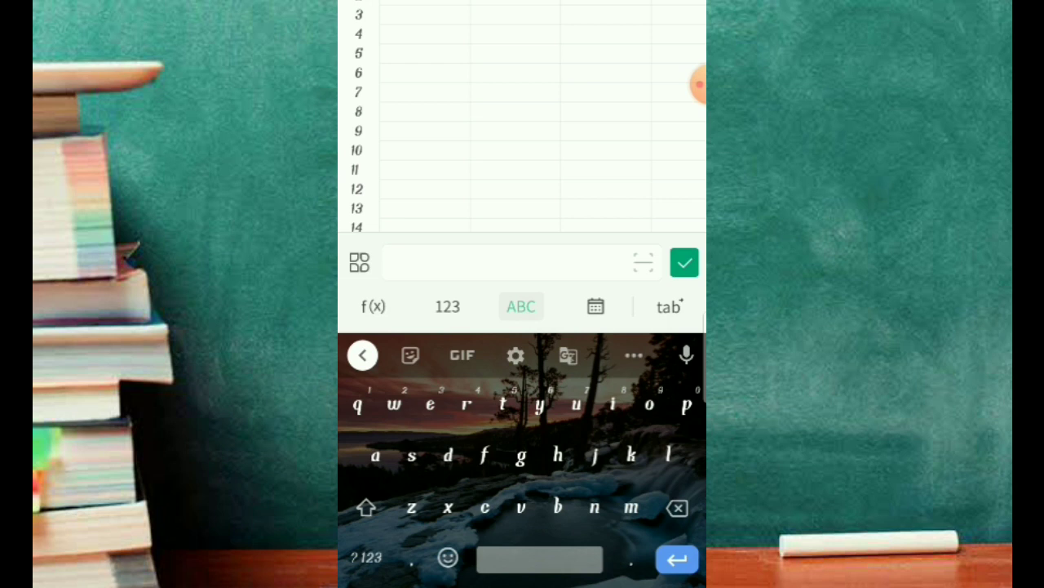
left_click(684, 262)
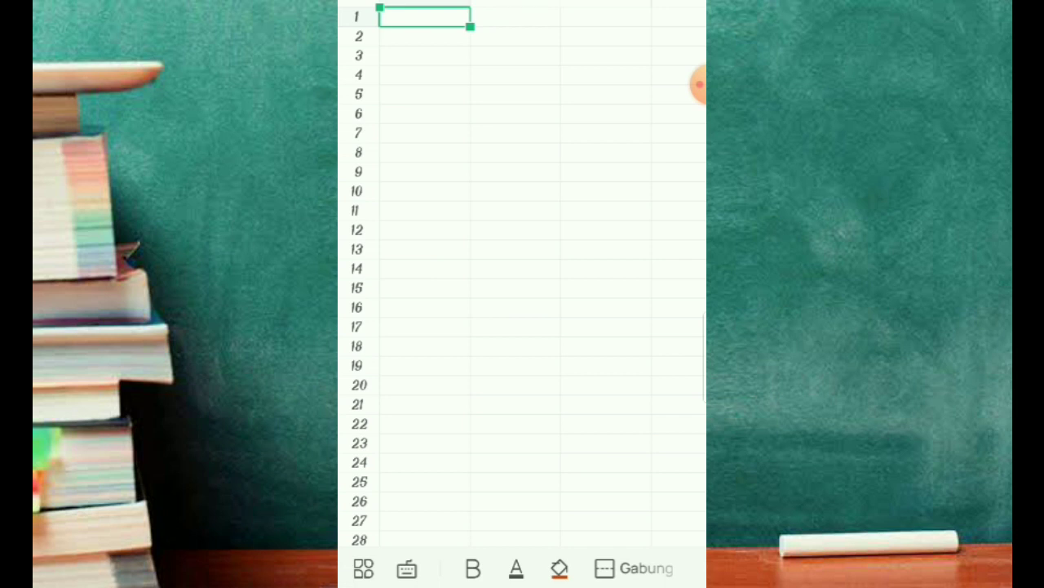
left_click(472, 568)
left_click(516, 568)
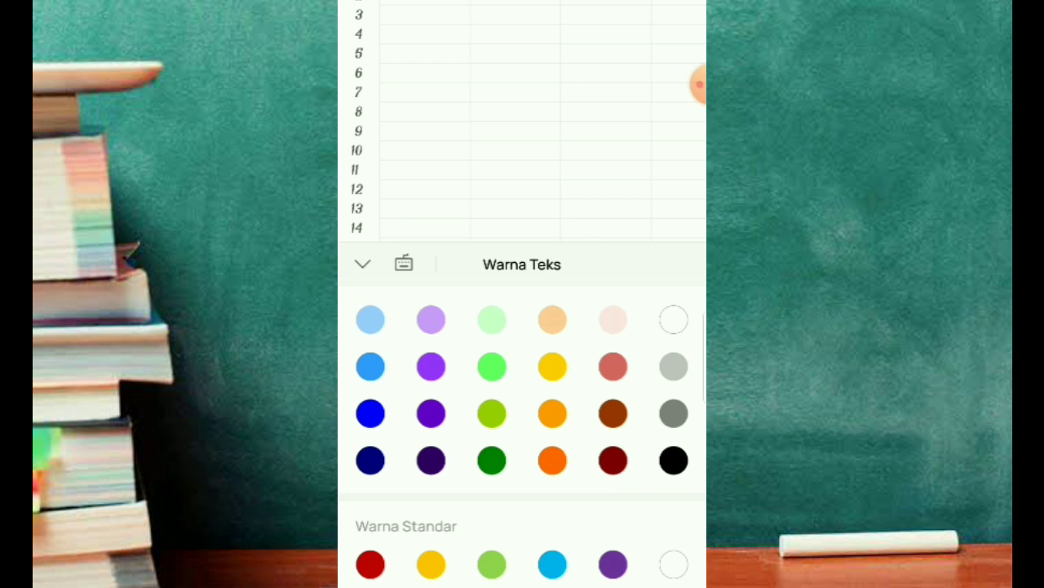
left_click(362, 264)
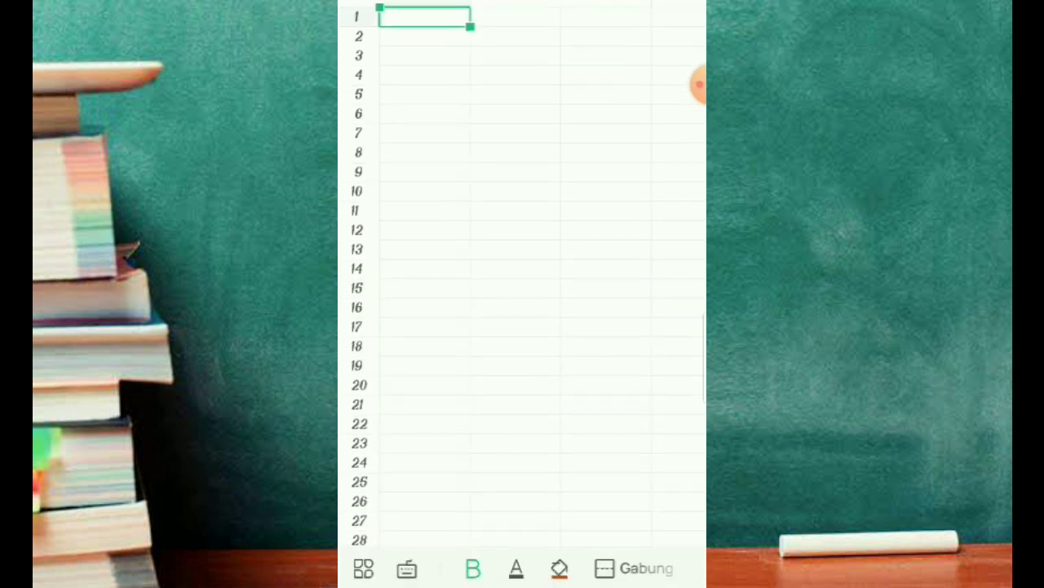
left_click(560, 569)
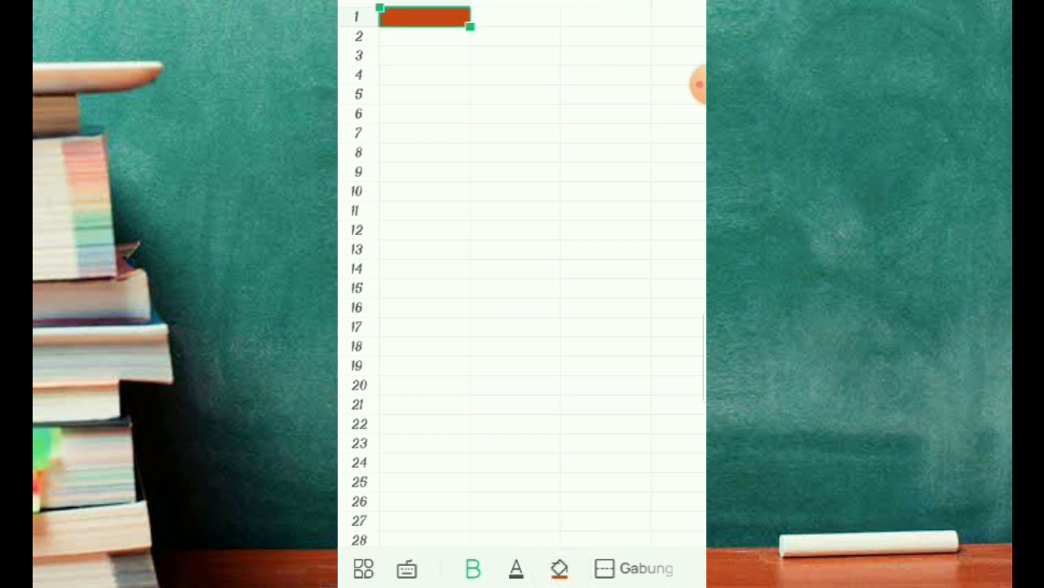
left_click(560, 569)
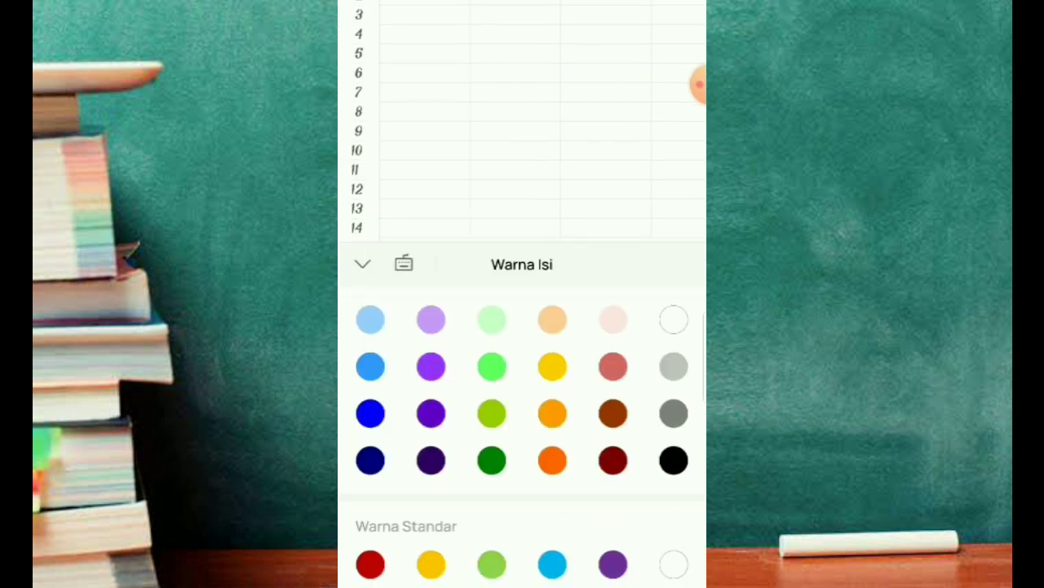
left_click(673, 459)
left_click(431, 459)
left_click(370, 459)
left_click(370, 413)
left_click(492, 366)
left_click(552, 367)
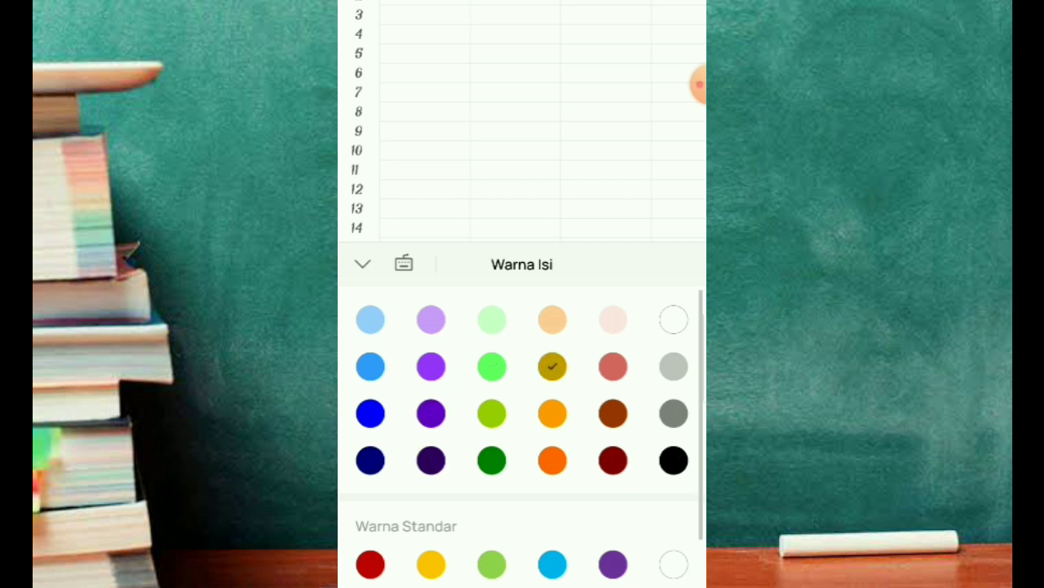
left_click(613, 413)
left_click(552, 413)
left_click(492, 413)
left_click(493, 367)
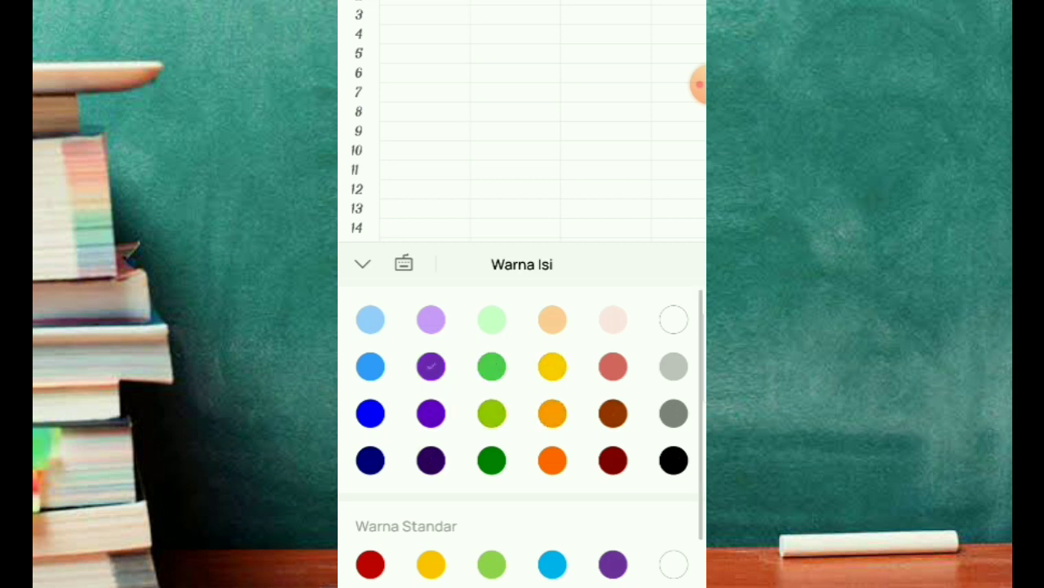
left_click(431, 367)
left_click(370, 366)
left_click(492, 412)
left_click(553, 367)
left_click(552, 460)
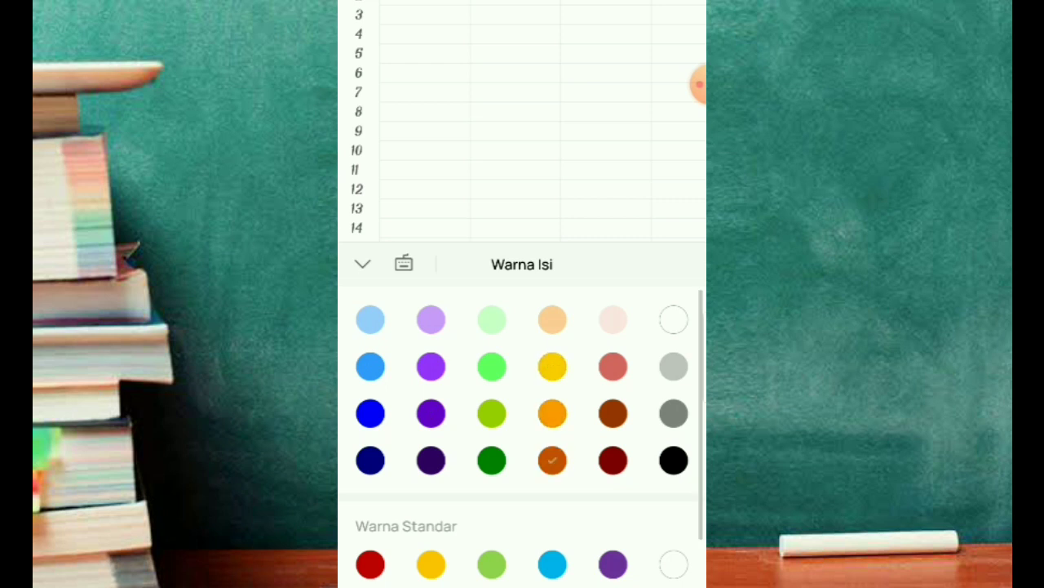
left_click(492, 459)
left_click(492, 413)
left_click(492, 367)
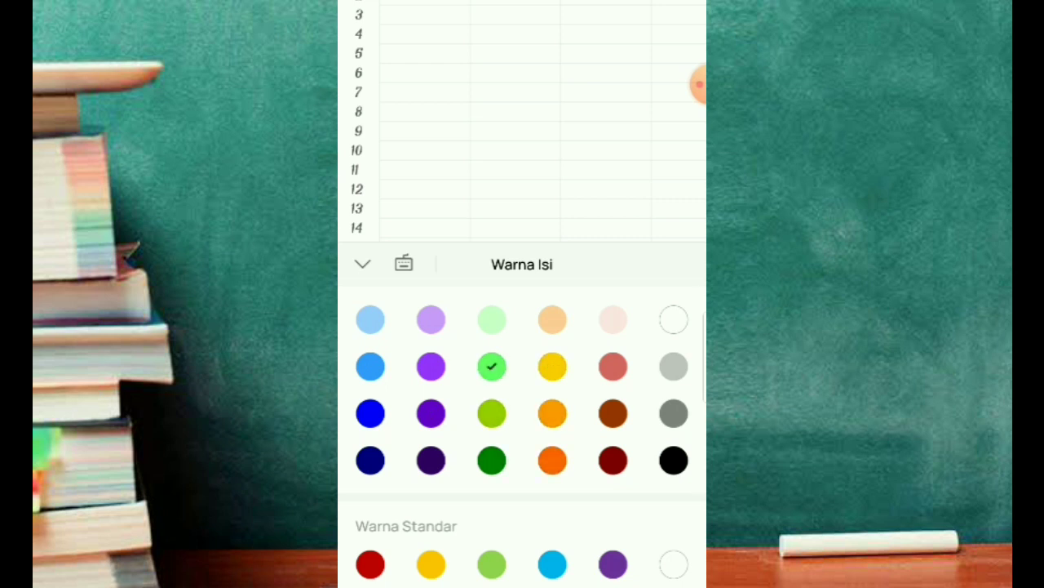
left_click(674, 319)
left_click(363, 263)
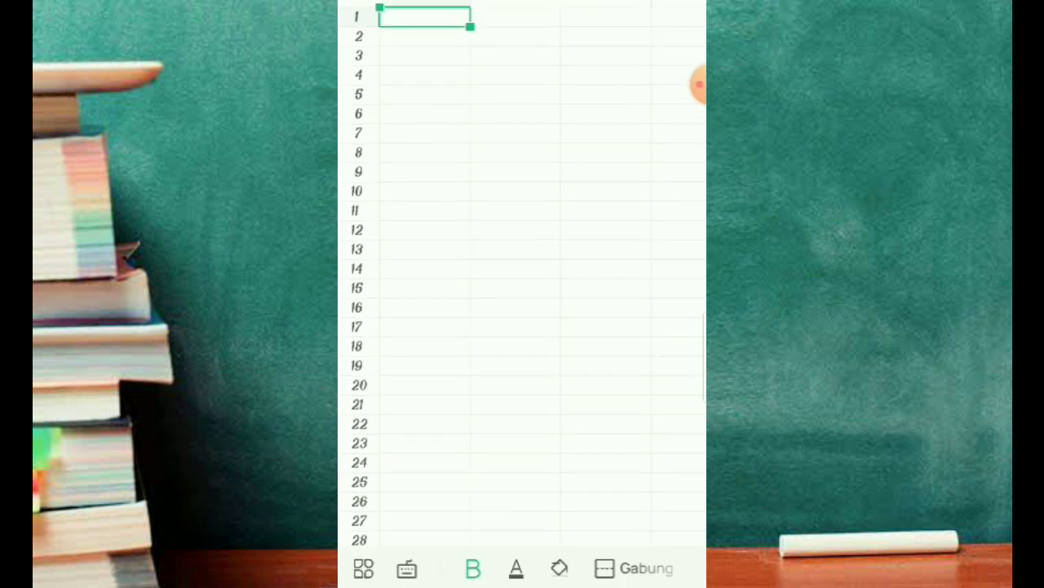
left_click_drag(470, 26, 651, 161)
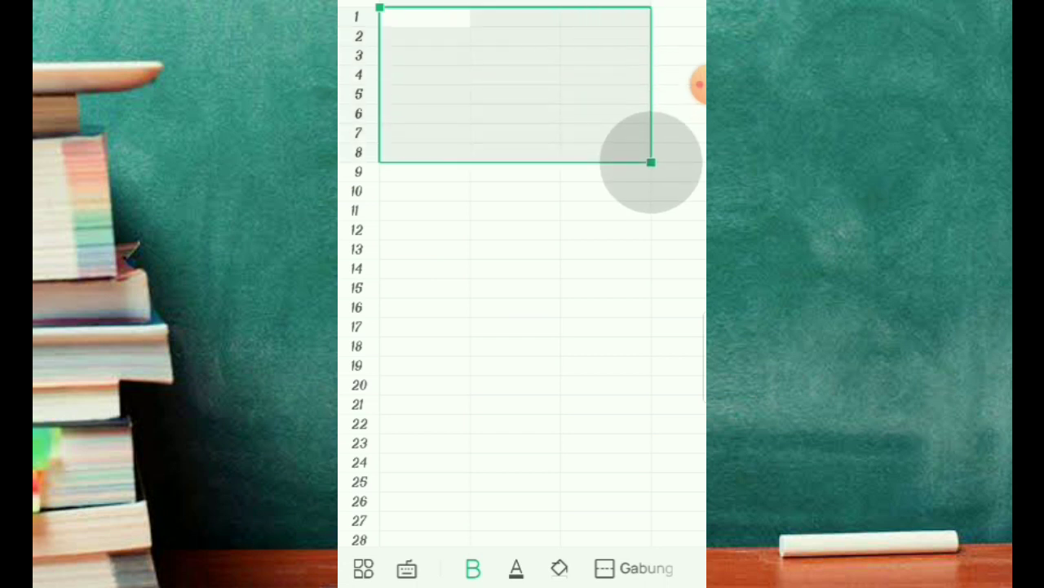
left_click(635, 568)
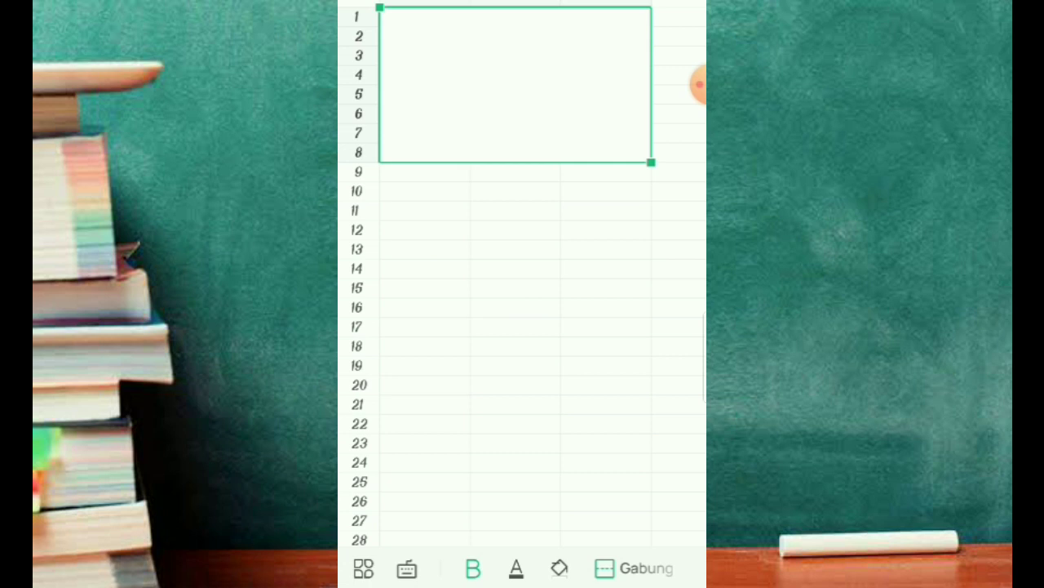
left_click(515, 250)
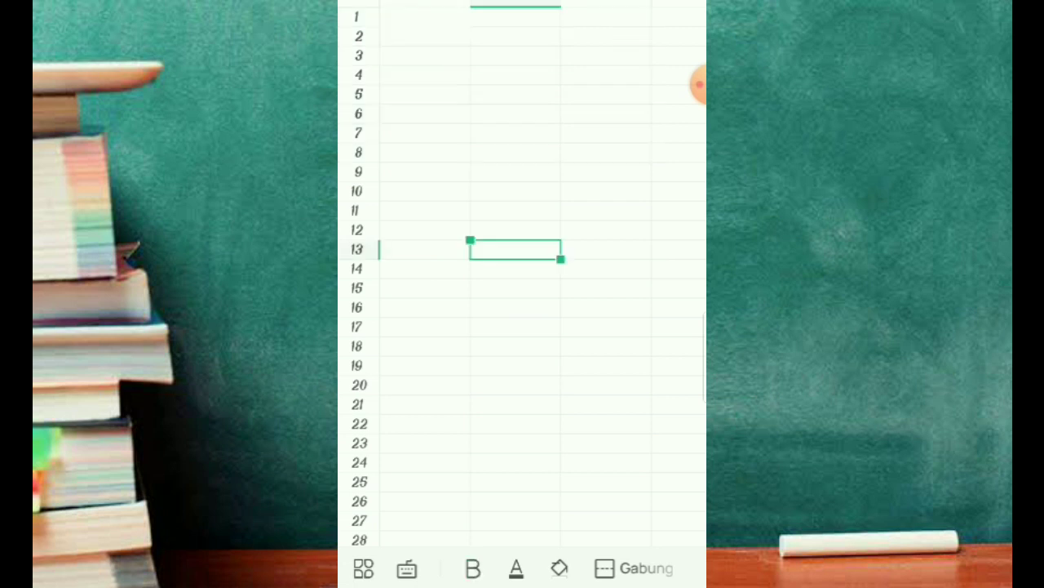
Enter the title DAFTAR NAMA SISWA in cell A1.
left_click(424, 35)
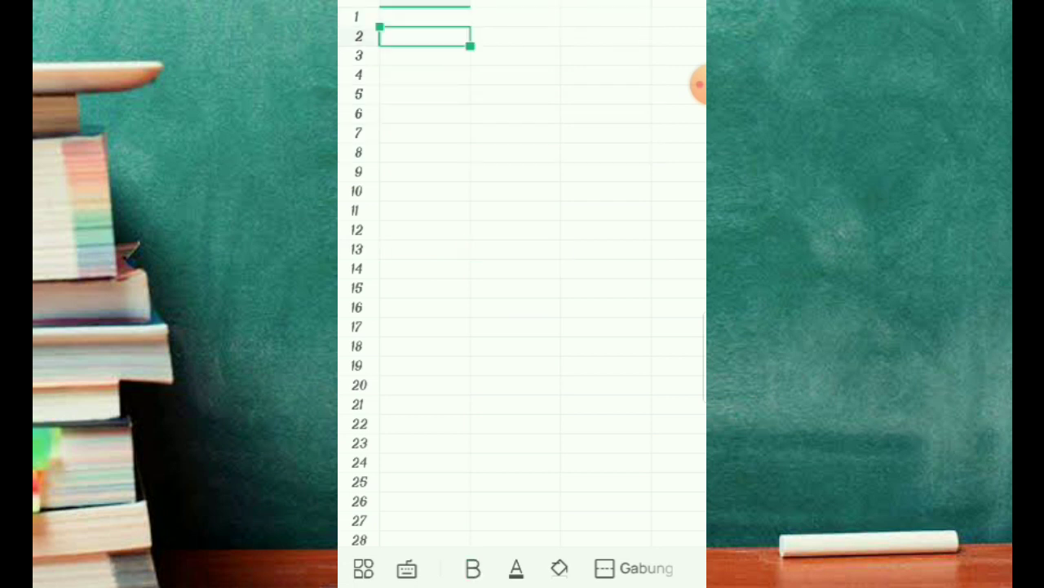
double_click(424, 17)
type("Da")
key("BackSpace")
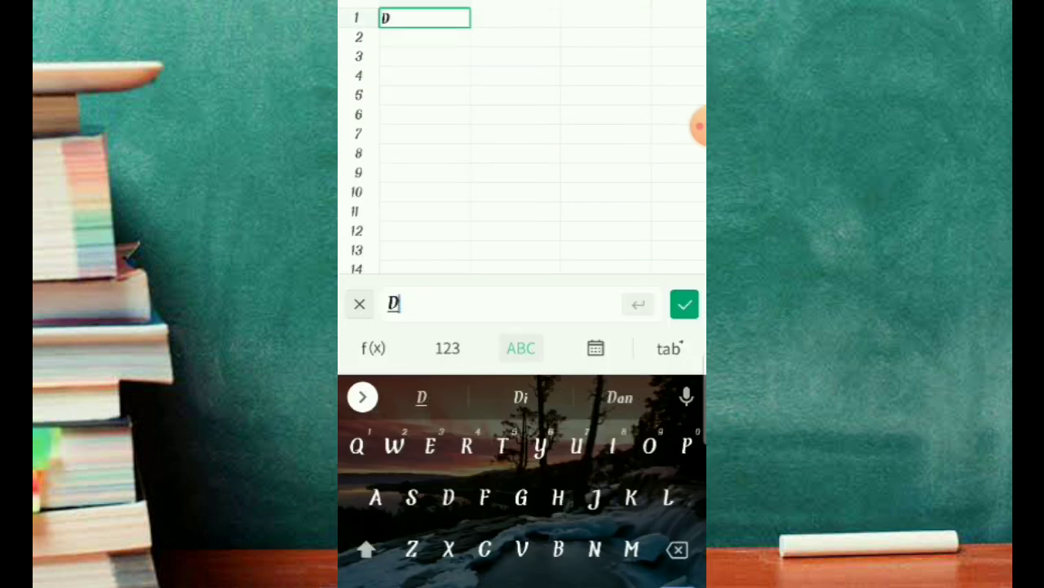
type("AFTAR ")
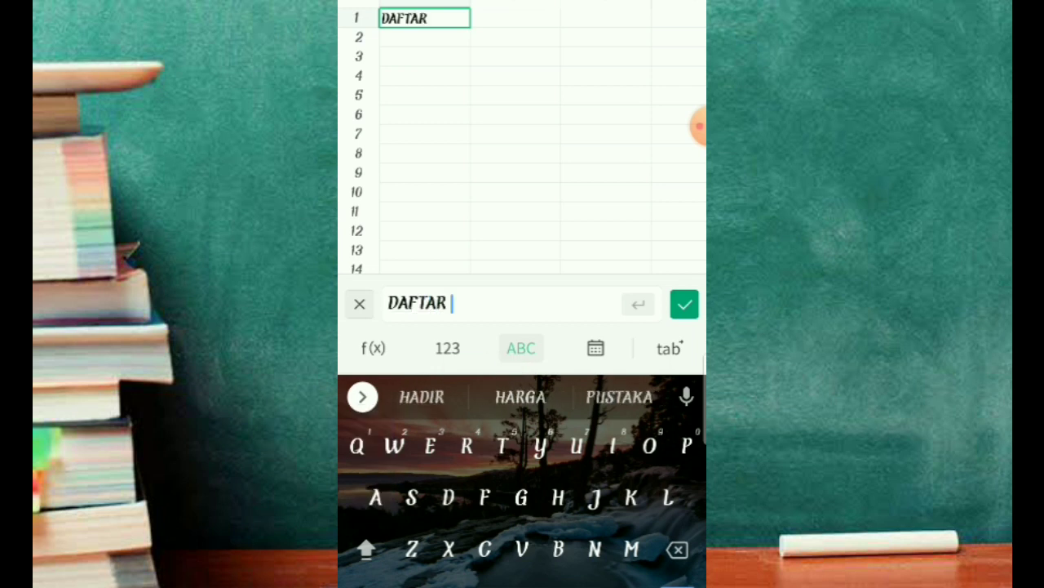
type("NAMA SISWA")
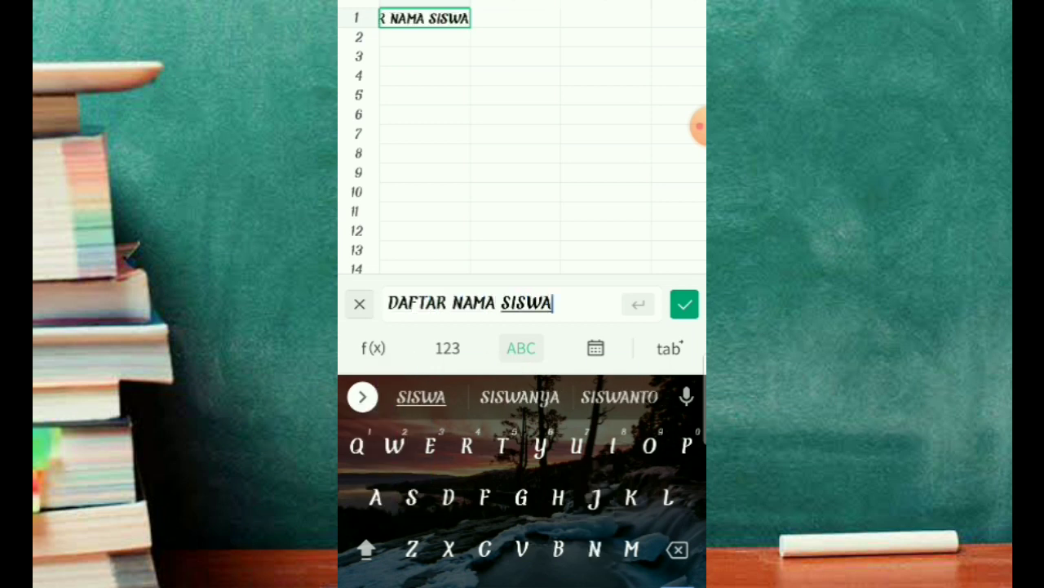
key("Return")
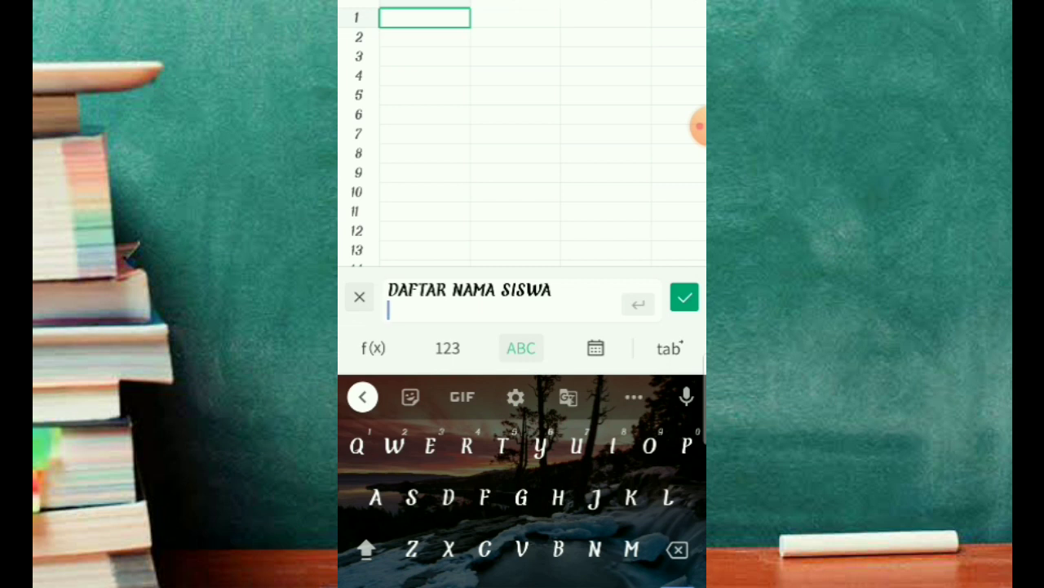
key("BackSpace")
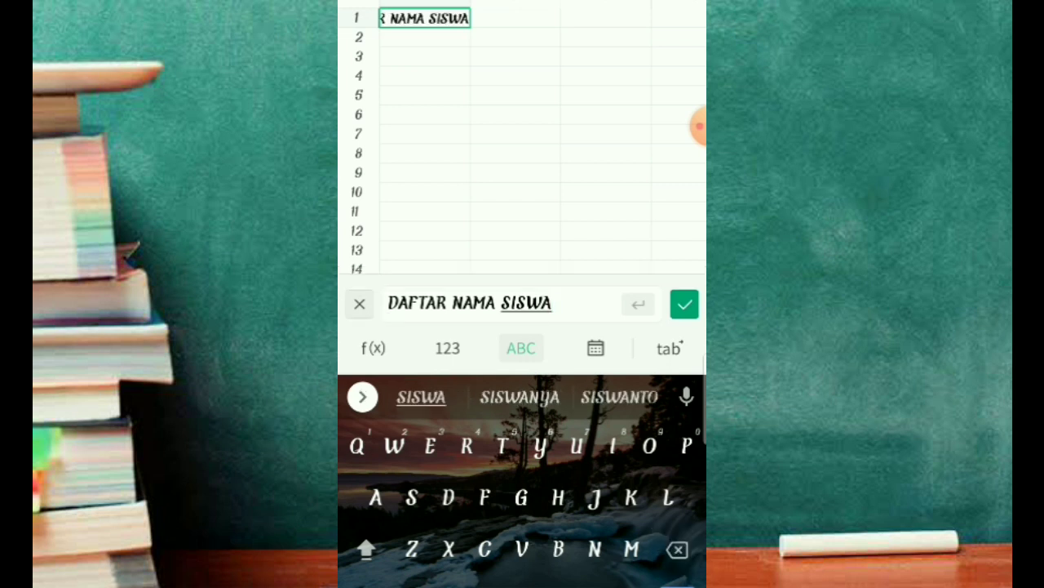
left_click(685, 304)
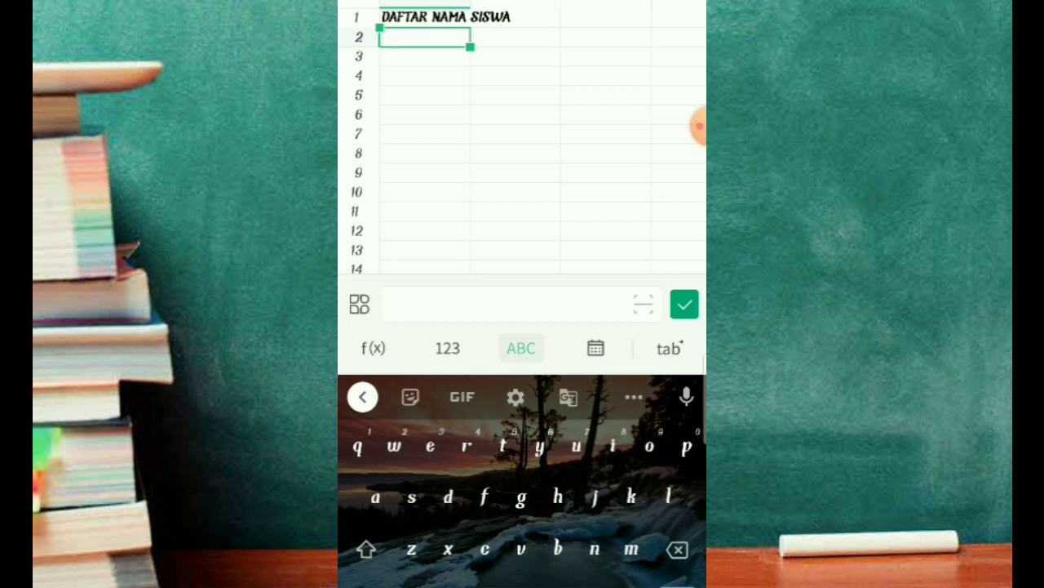
Enter MADRASAH ALIYAH AL RIYADHUL JANAH MAJA in cell A2.
type("MA")
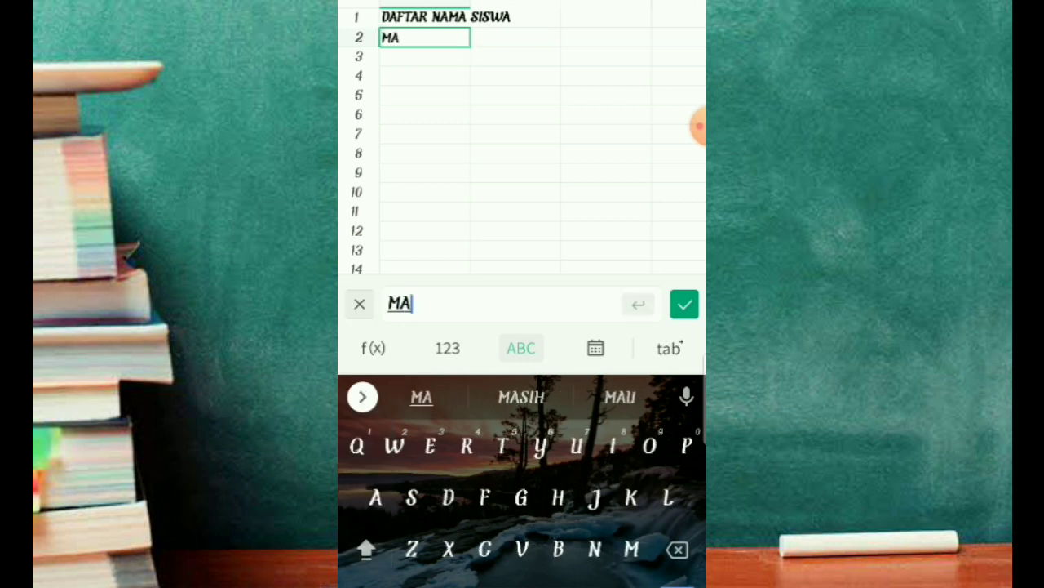
type("DRASAH")
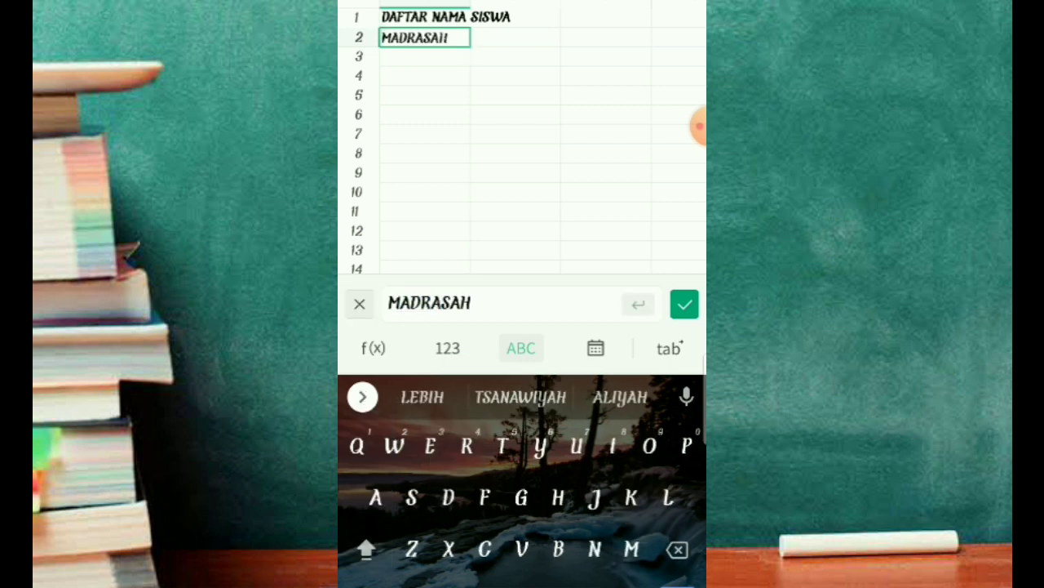
type(" ALIYAH AL RIYADHUL")
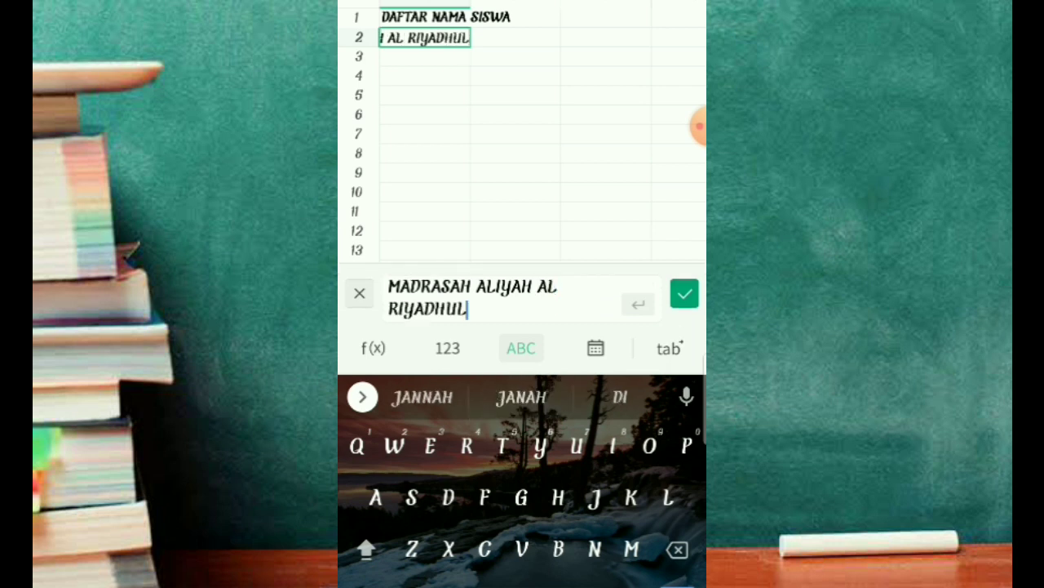
left_click(521, 396)
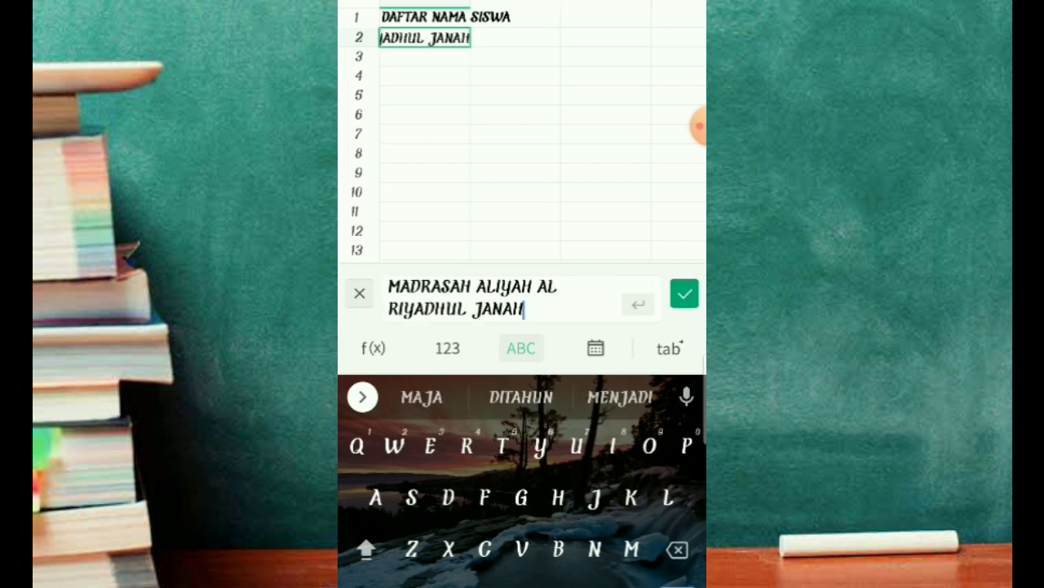
left_click(422, 397)
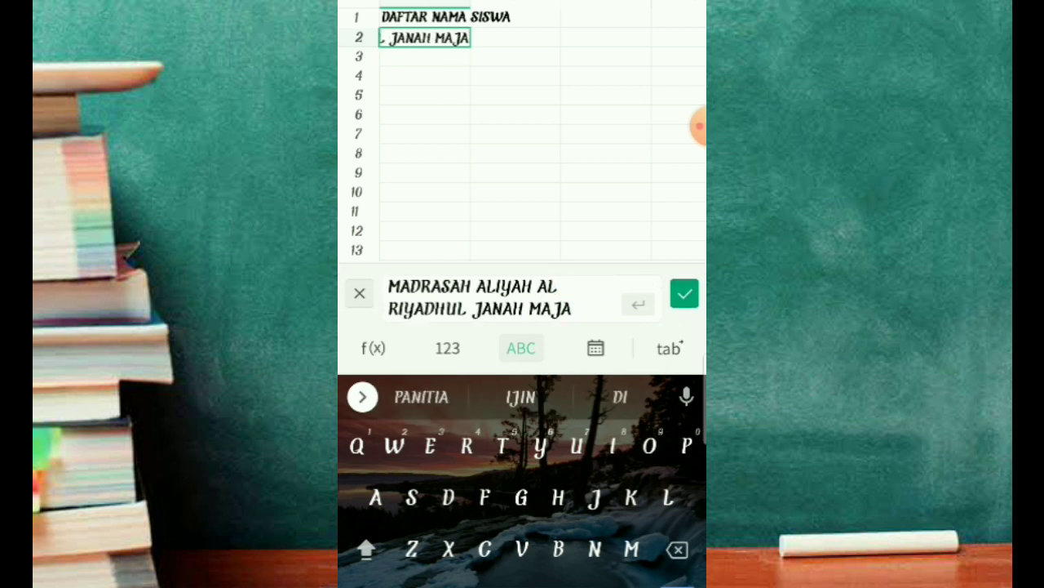
left_click(424, 76)
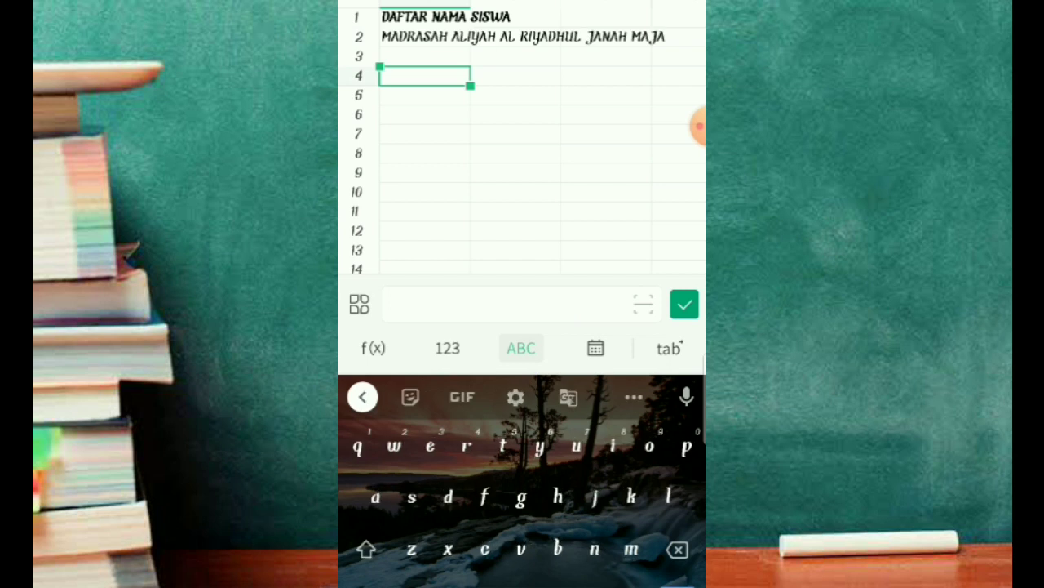
Enter the headings No, Nama Siswa and Kelas in cells A4, B4 and C4.
type("No")
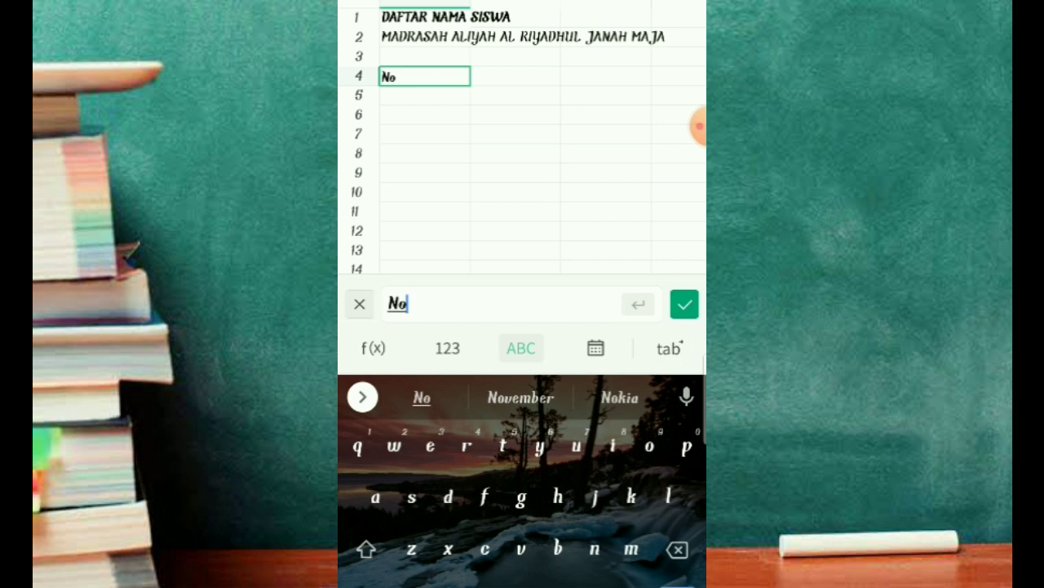
key("Tab")
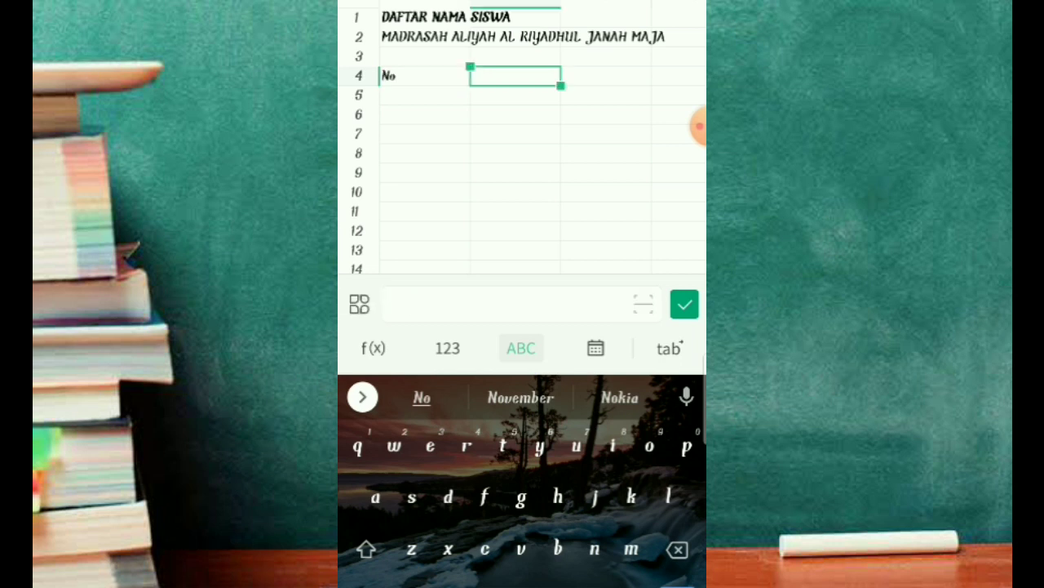
type("Nama ")
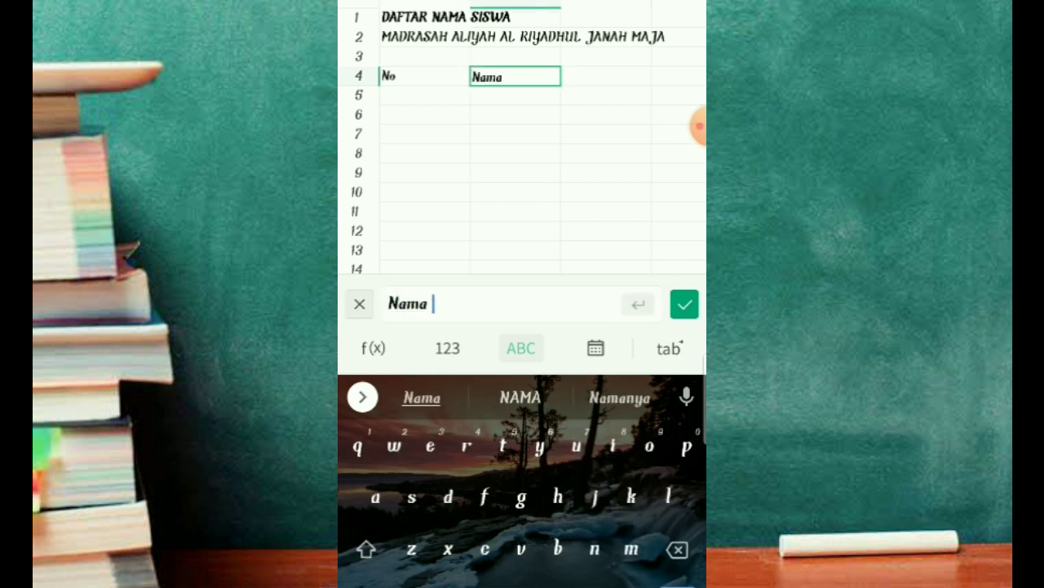
type("Siswa")
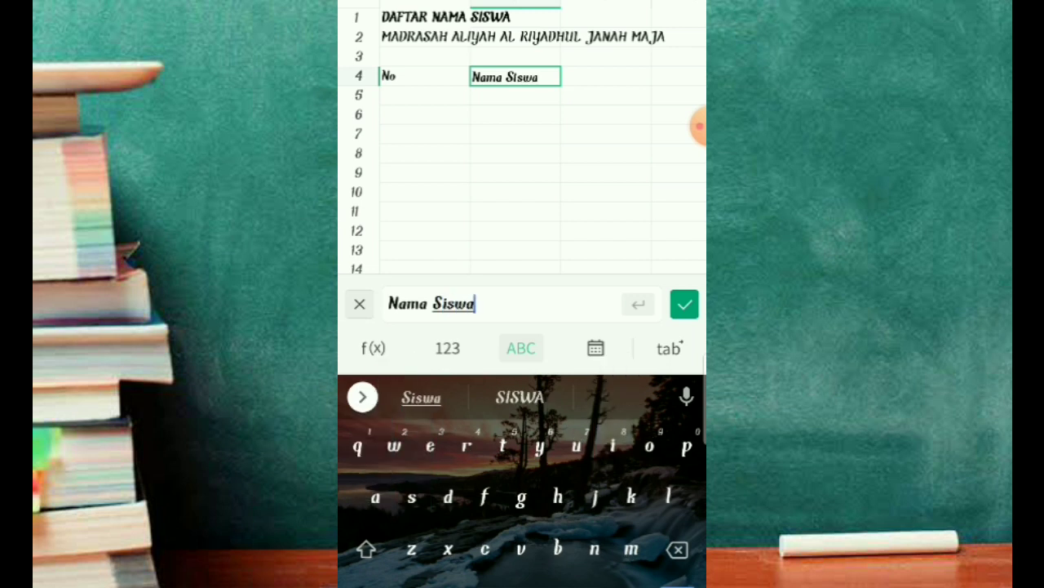
key("Tab")
type("K")
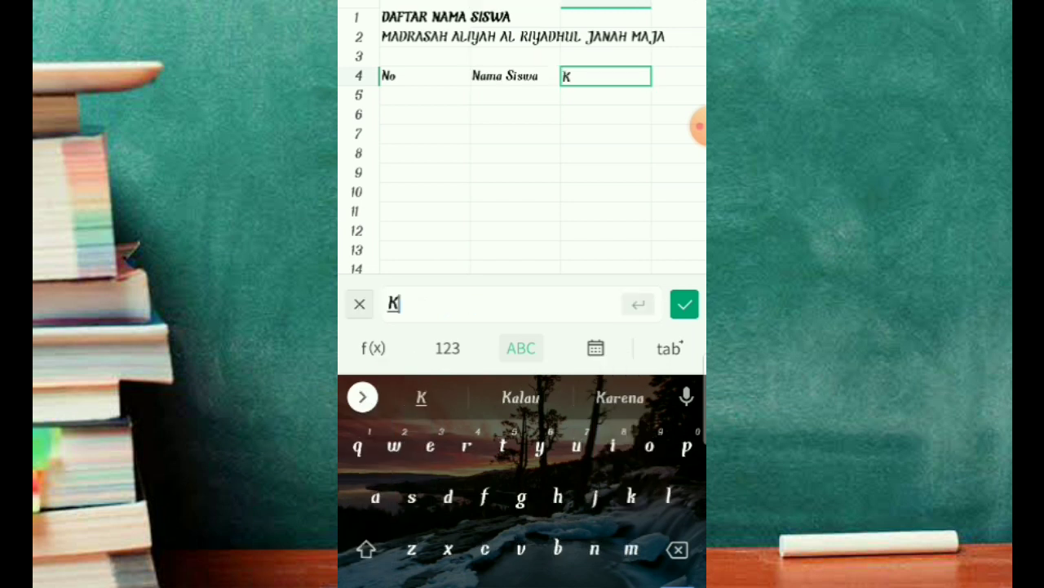
type("elas")
left_click(515, 173)
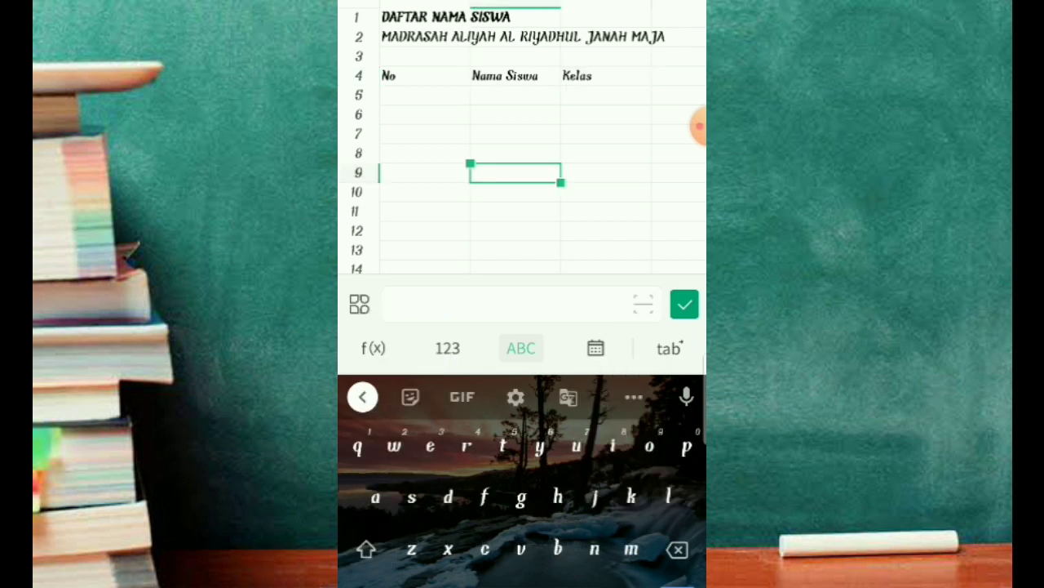
key("Escape")
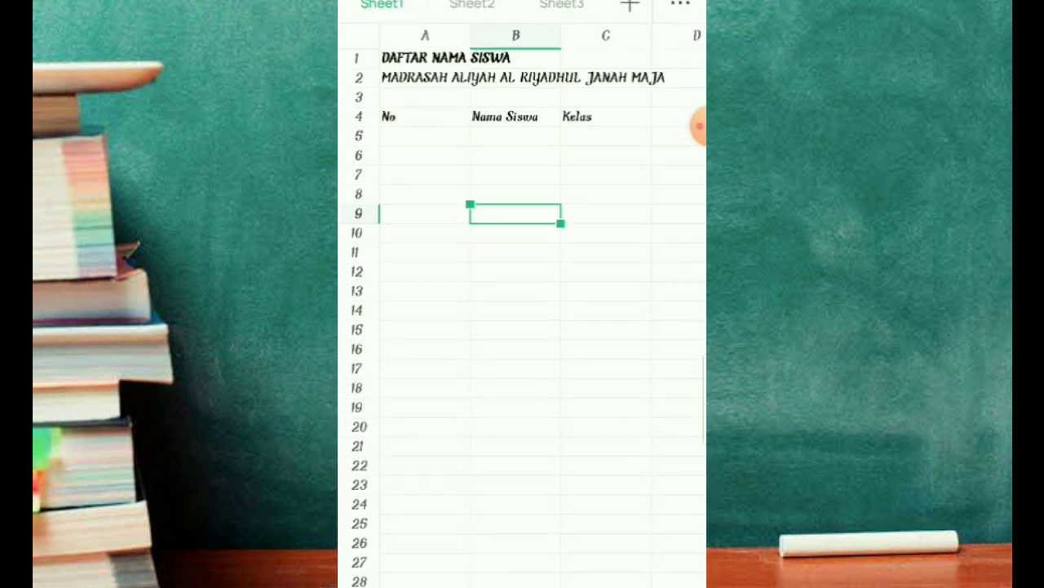
Merge the title rows across A1:C1 and A2:C2.
left_click(425, 57)
left_click(471, 67)
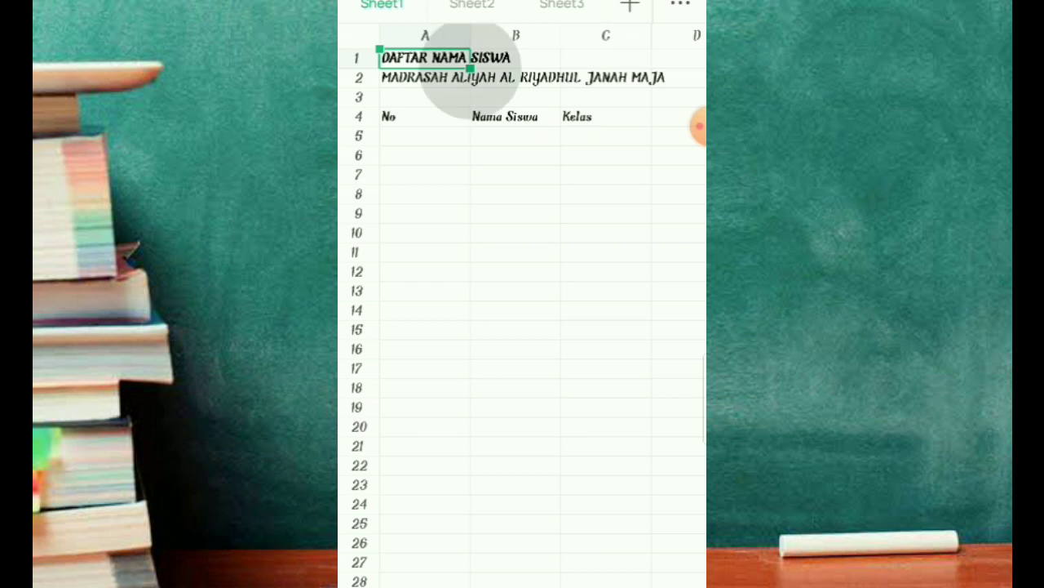
left_click_drag(471, 67, 650, 69)
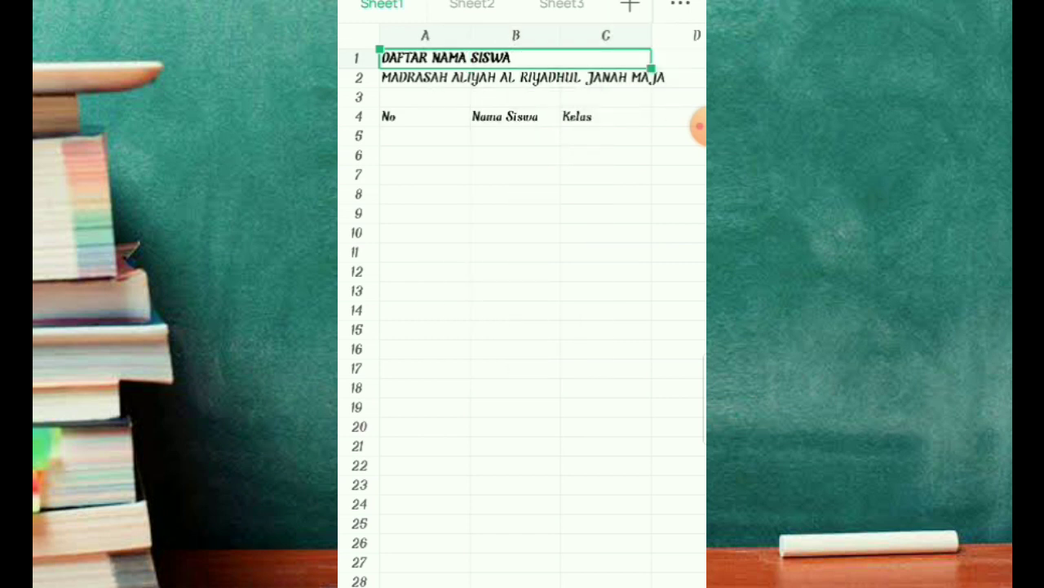
left_click(424, 78)
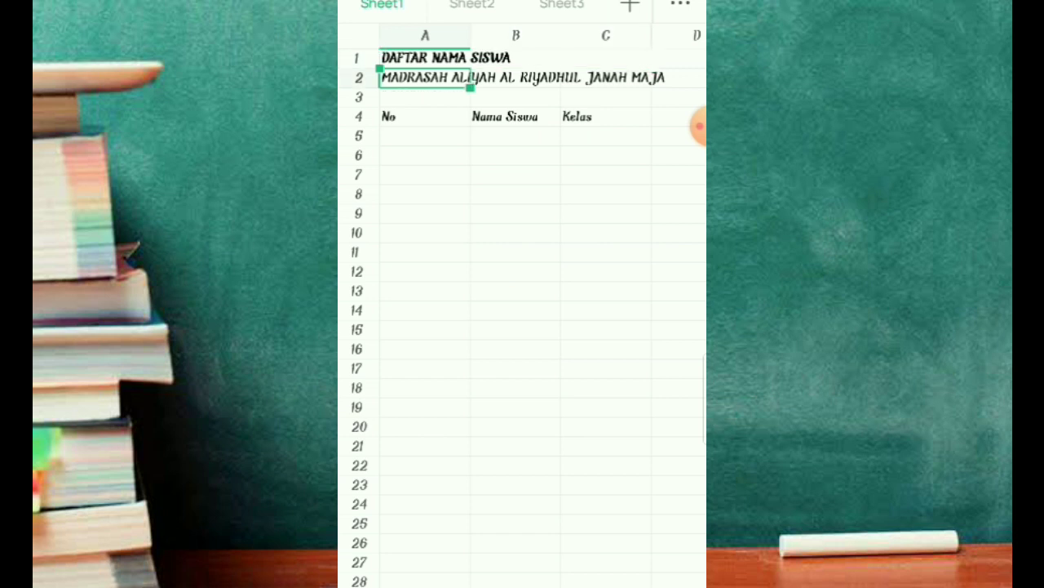
left_click_drag(470, 88, 650, 88)
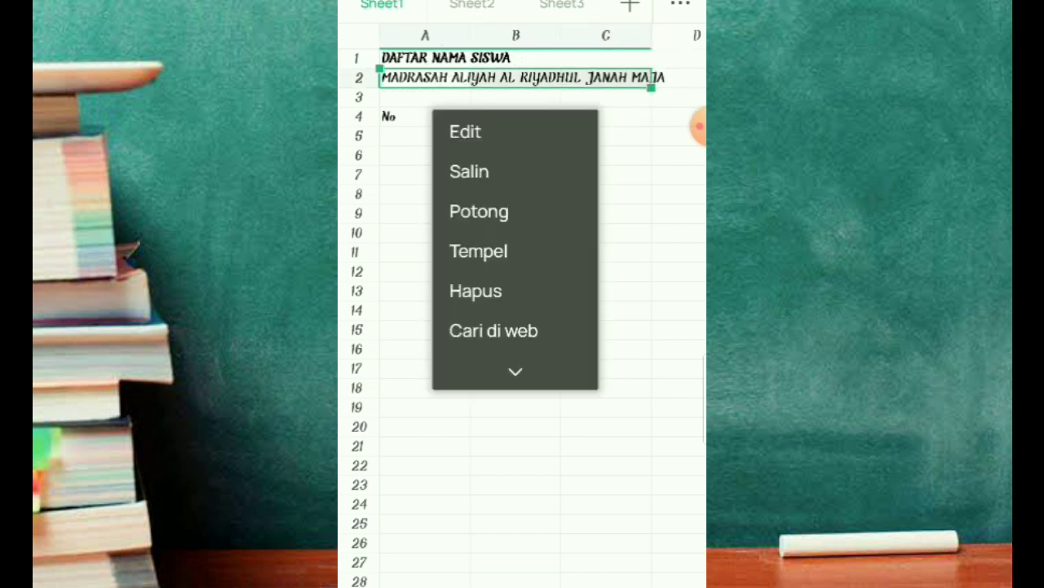
key("Escape")
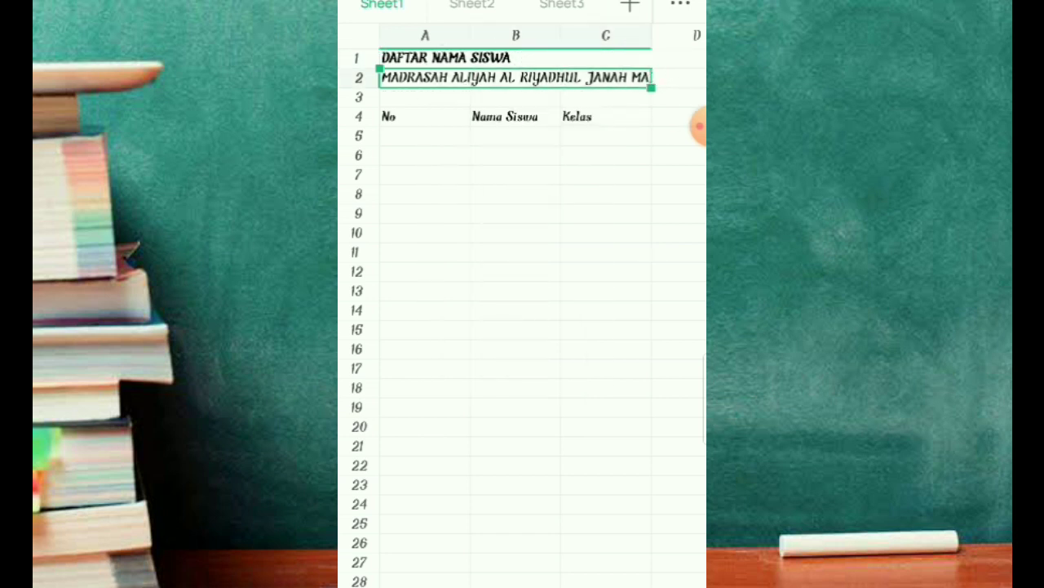
left_click(425, 135)
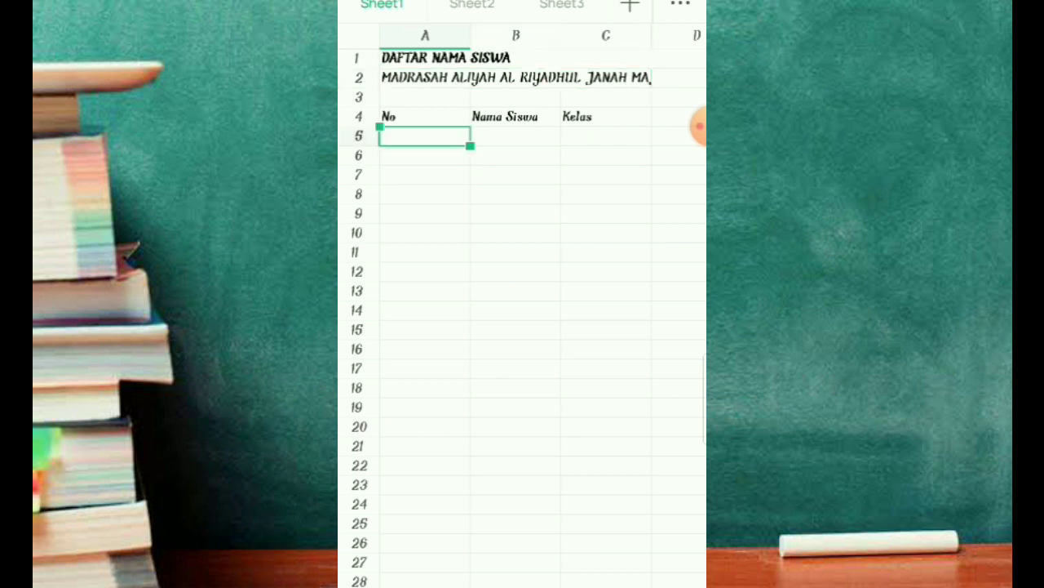
Narrow the No column A and widen the Nama Siswa column B.
left_click(424, 117)
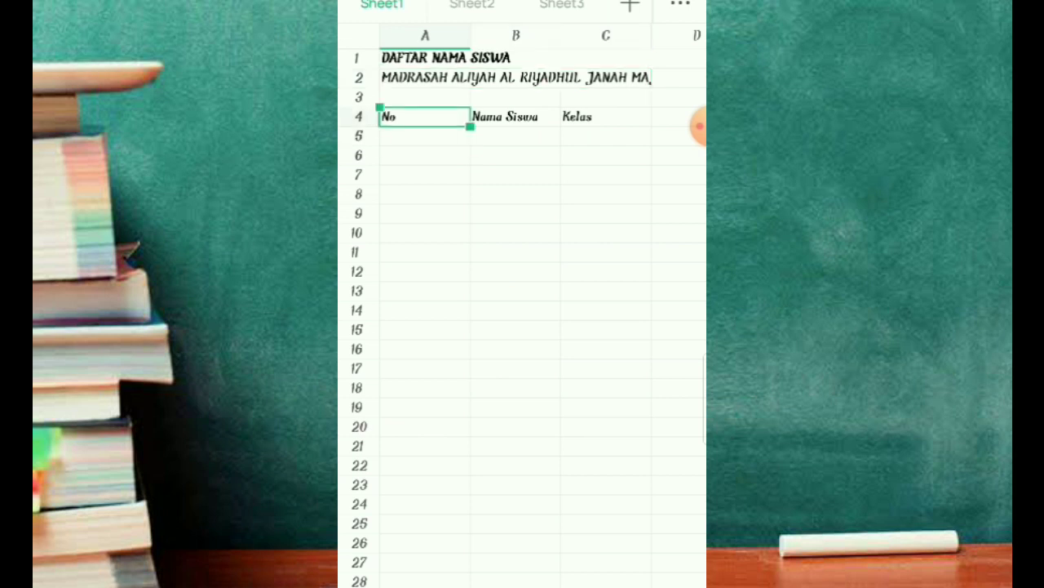
left_click(515, 36)
left_click_drag(471, 35, 431, 36)
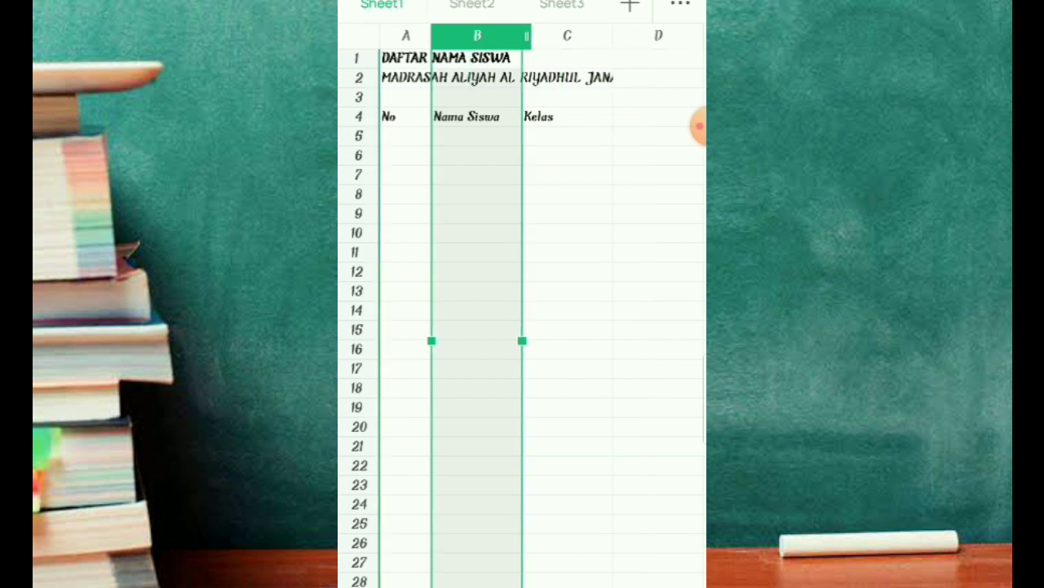
left_click_drag(527, 35, 622, 36)
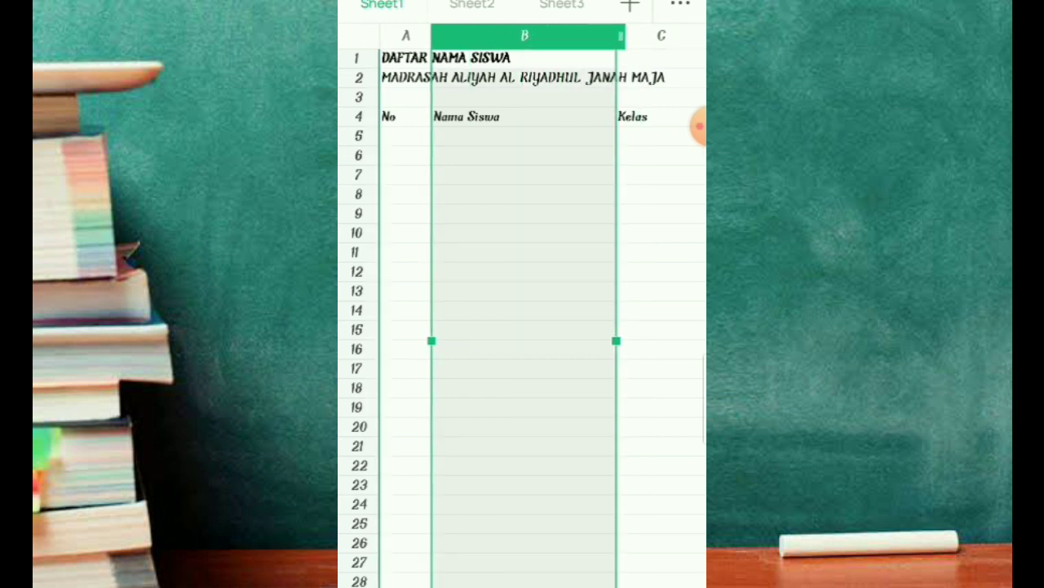
left_click_drag(431, 35, 410, 35)
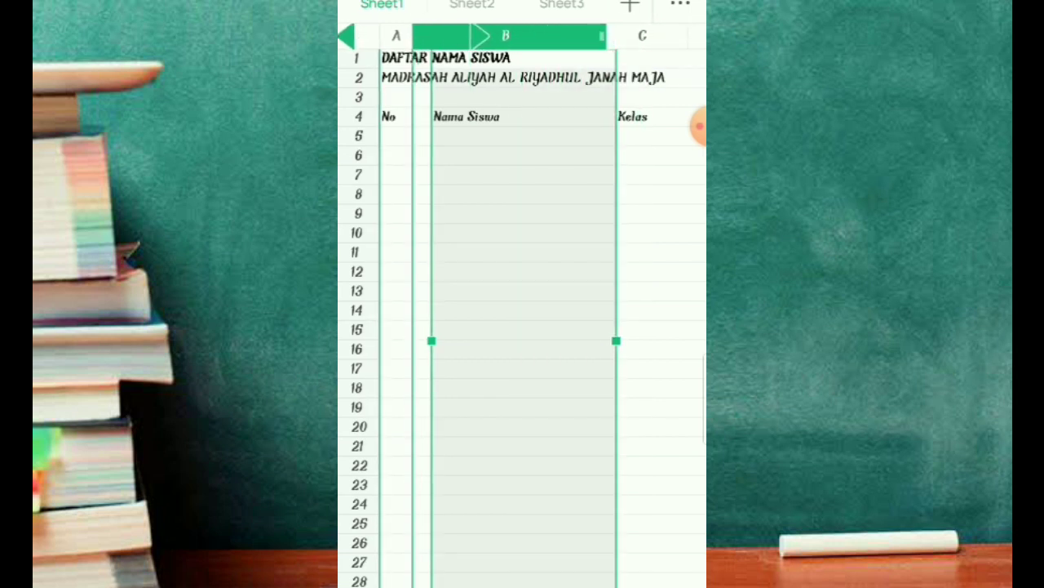
Select both merged title rows and center them across the table.
left_click(641, 175)
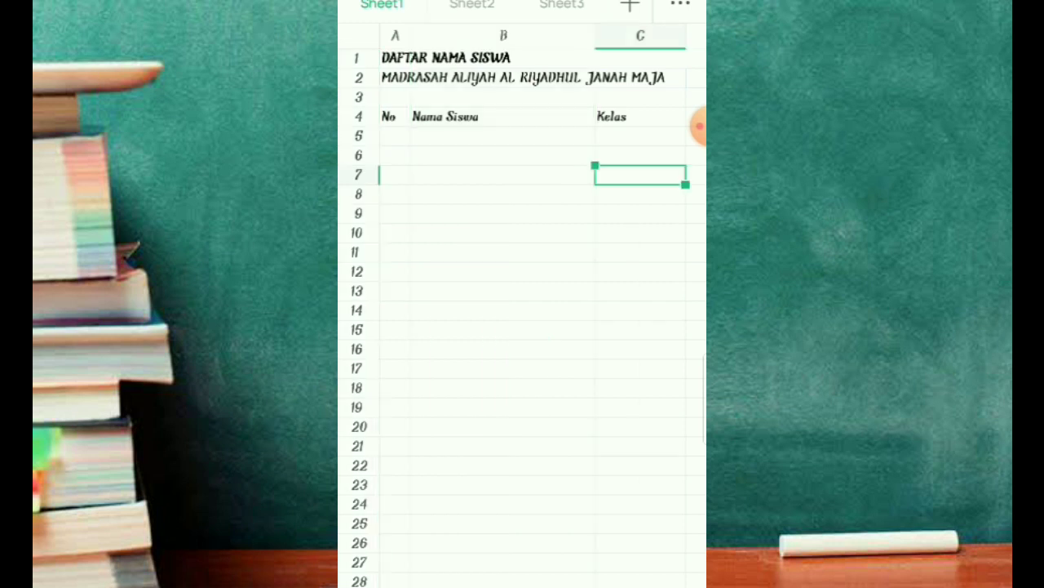
left_click(448, 58)
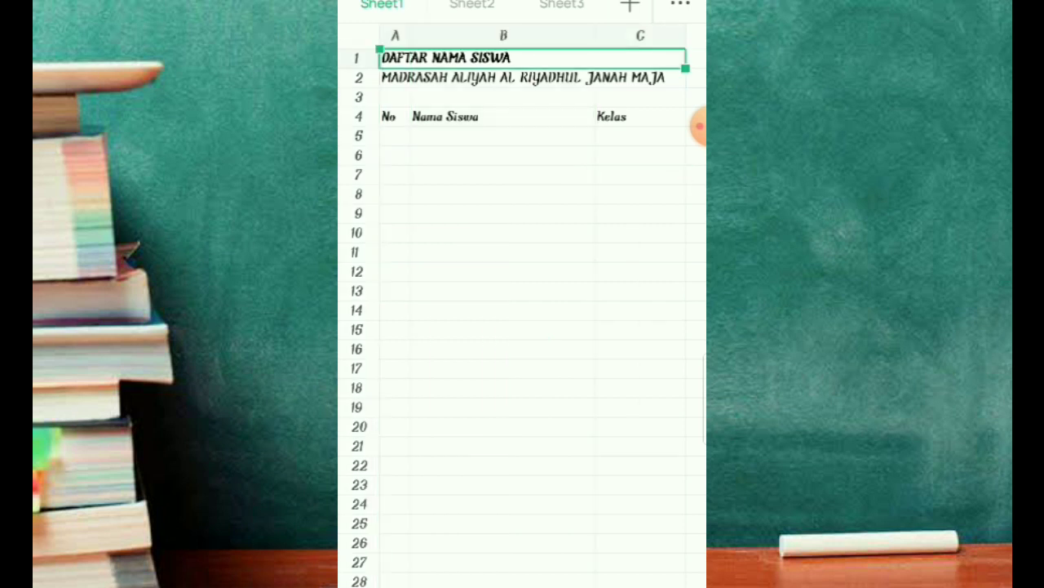
left_click_drag(686, 68, 554, 87)
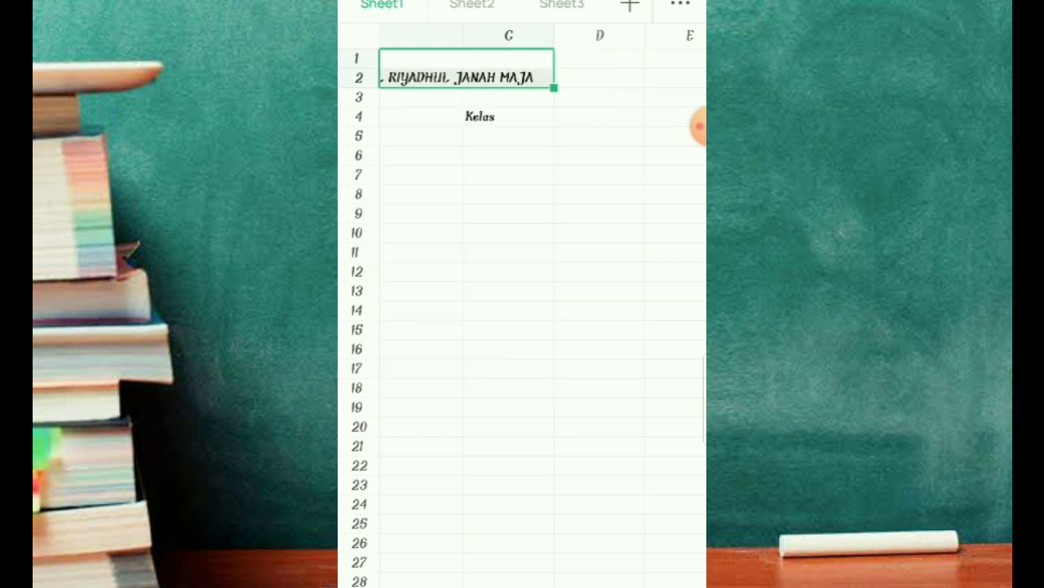
left_click(482, 306)
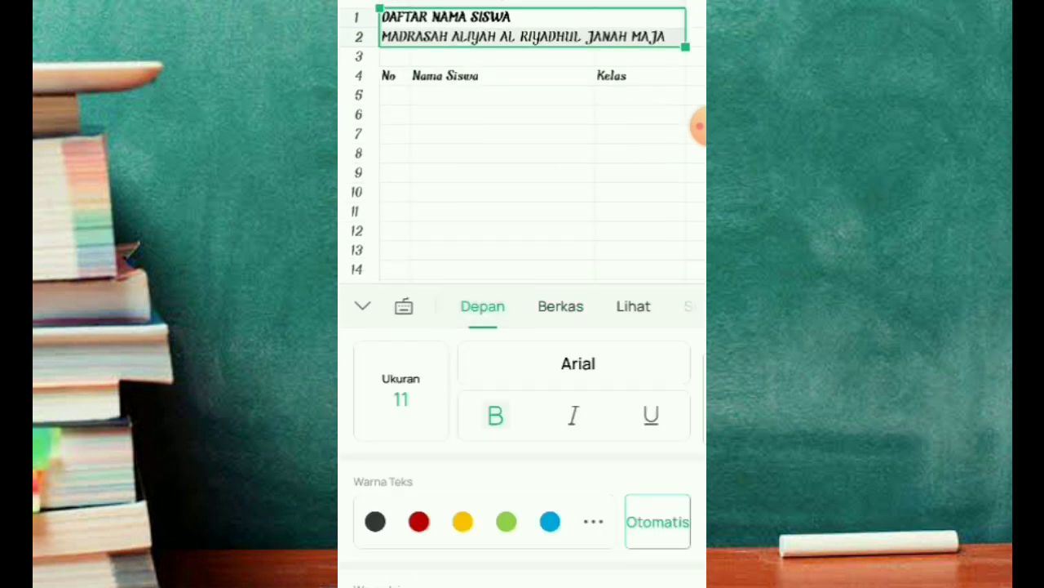
scroll(522, 457, "down", 5)
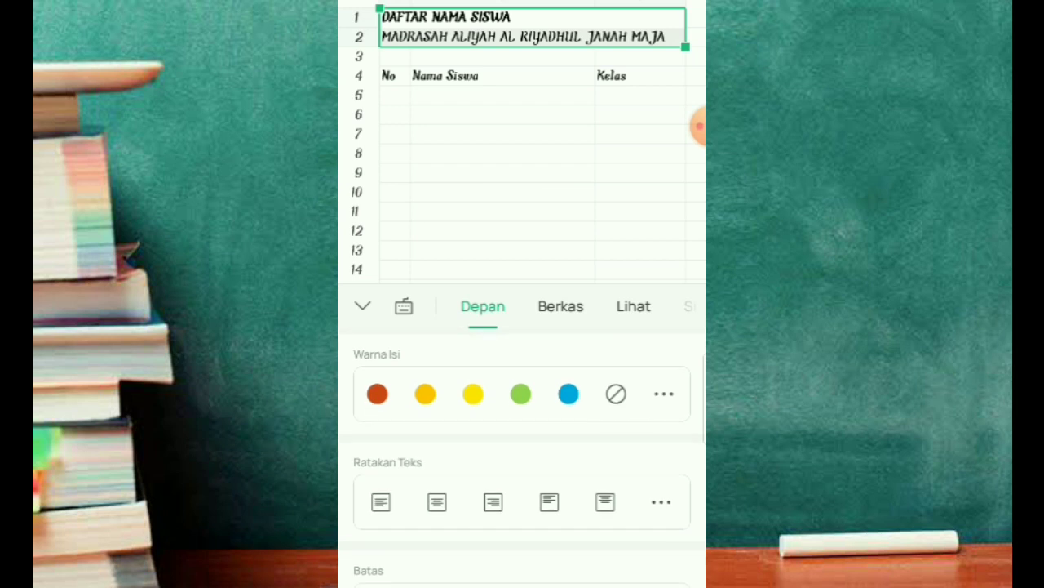
left_click(436, 502)
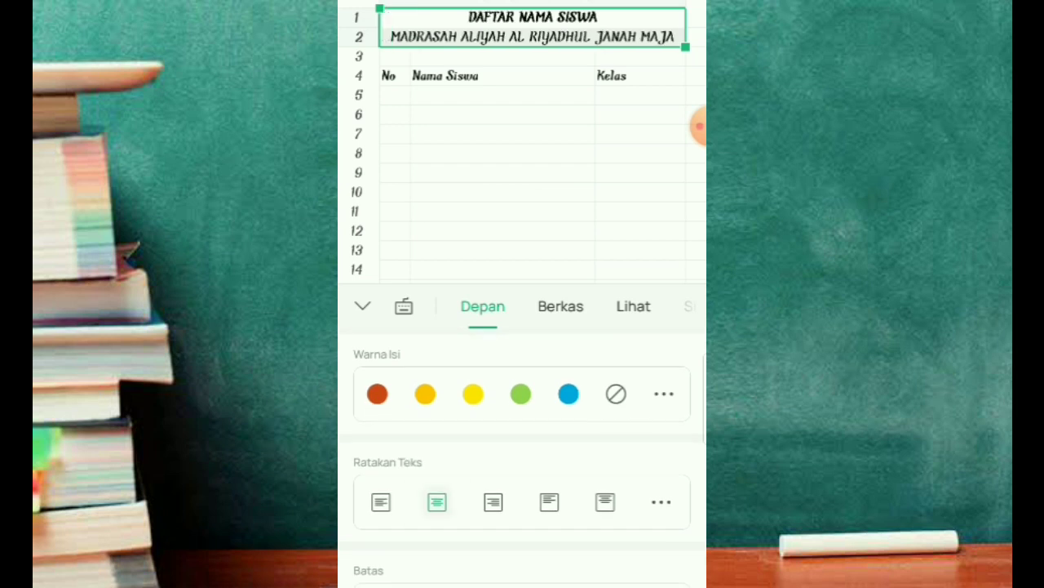
Set both title lines to the Bond 4F SemiBold font.
scroll(522, 440, "up", 5)
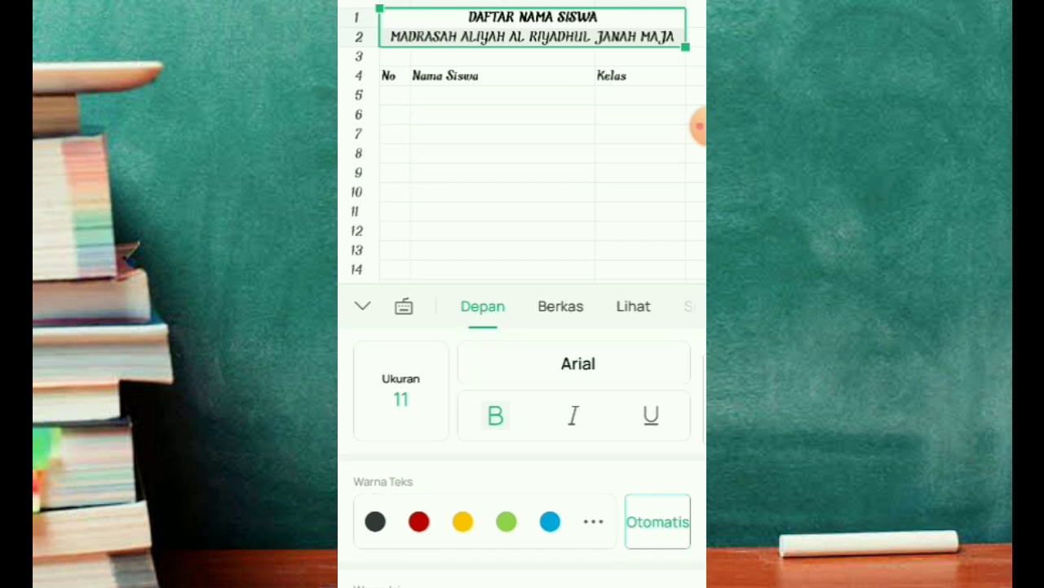
left_click(578, 363)
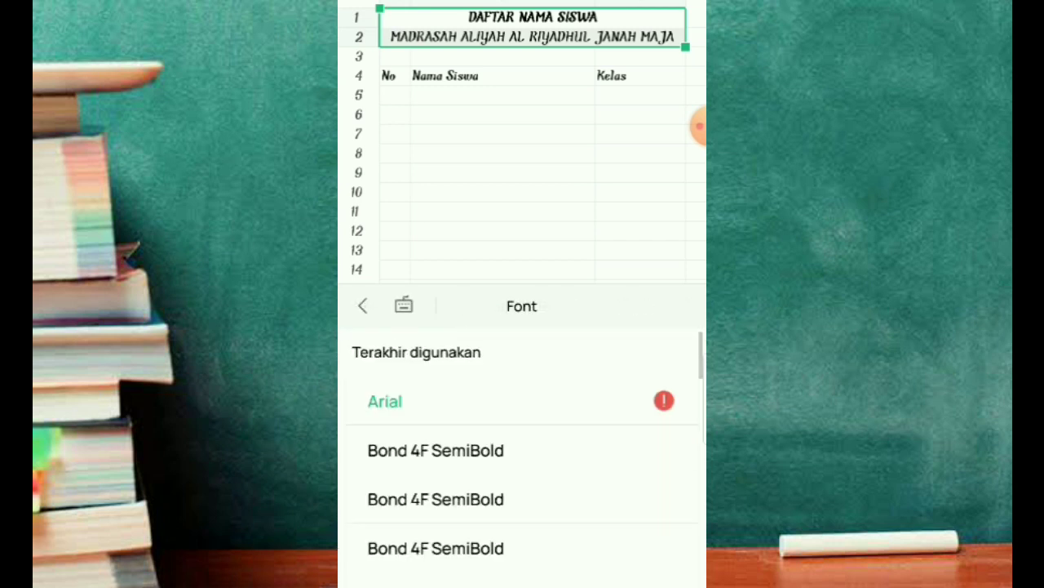
scroll(522, 457, "down", 3)
scroll(523, 457, "up", 3)
scroll(523, 457, "down", 5)
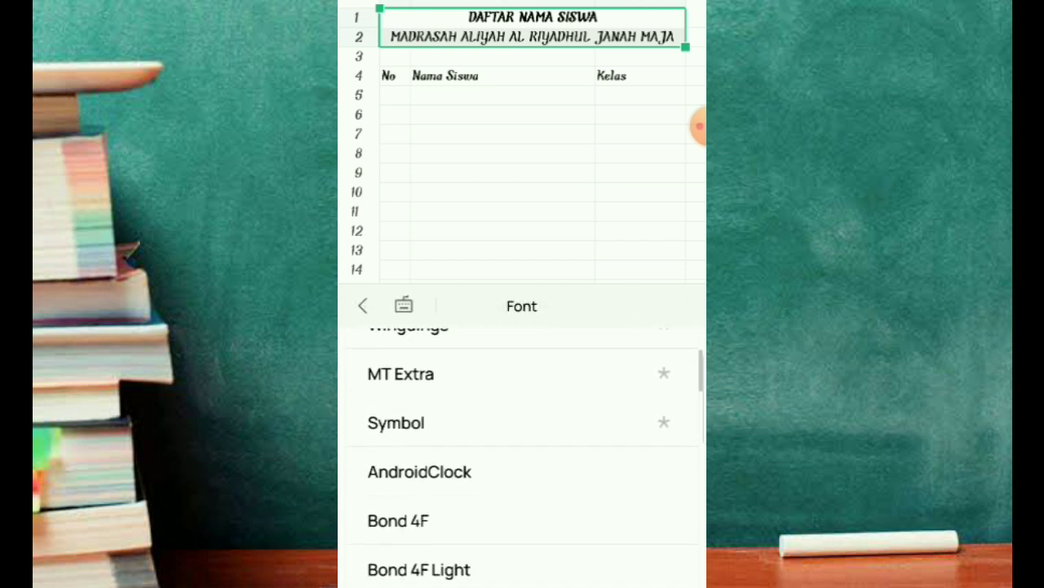
scroll(522, 457, "down", 4)
scroll(522, 457, "down", 2)
scroll(522, 457, "up", 2)
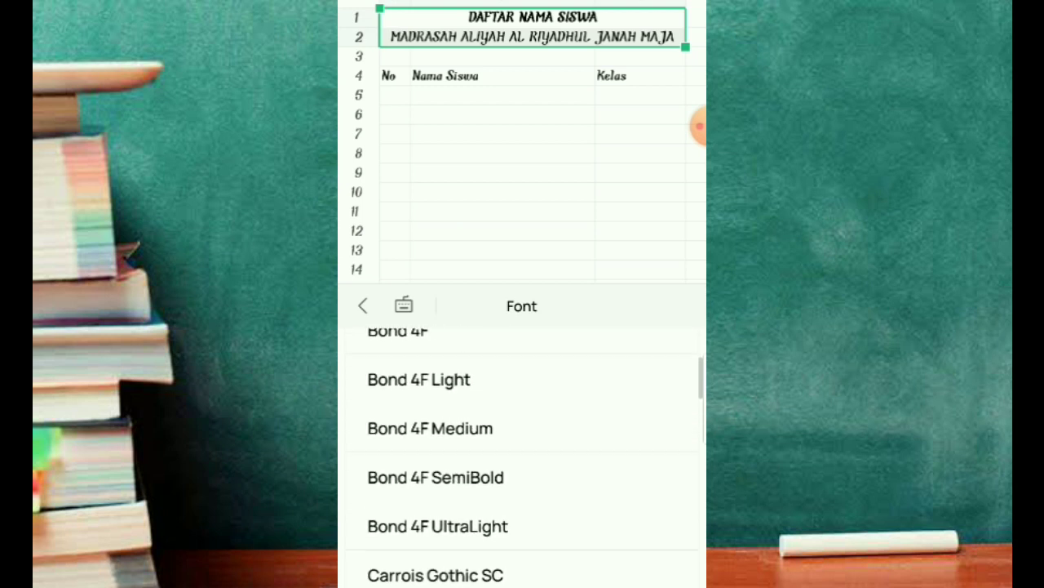
scroll(523, 457, "down", 3)
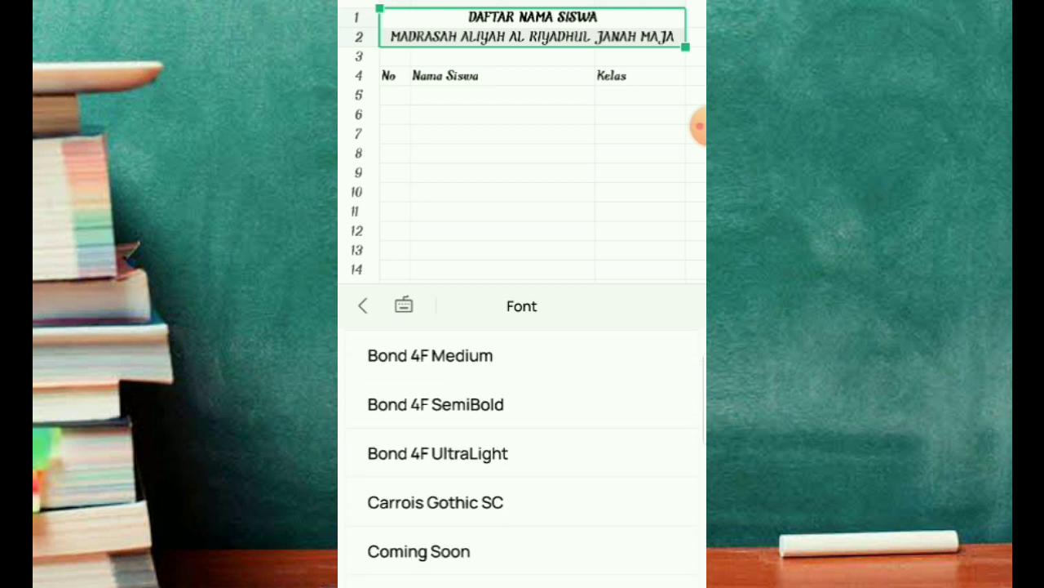
left_click(437, 452)
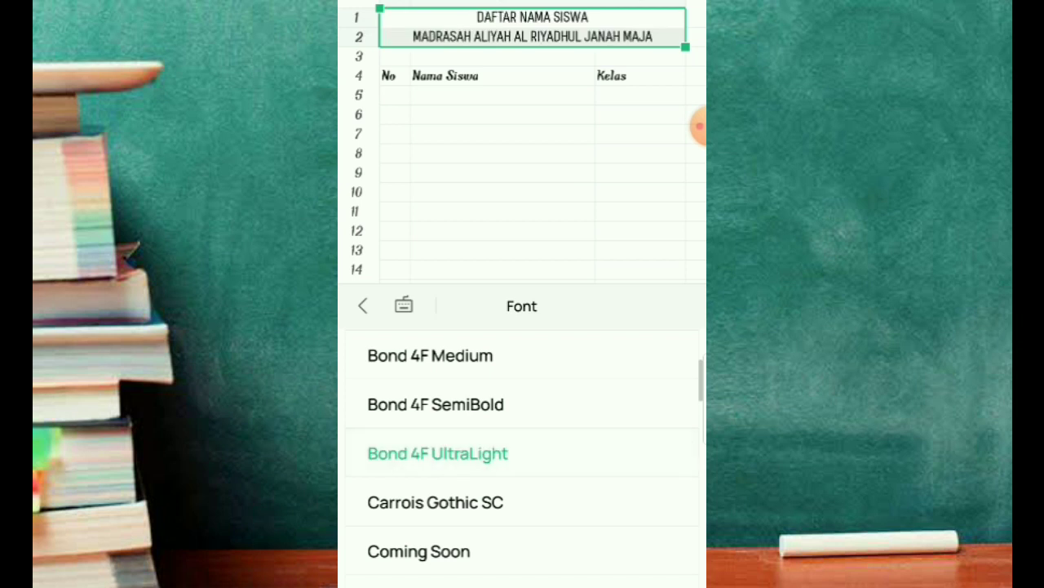
left_click(435, 404)
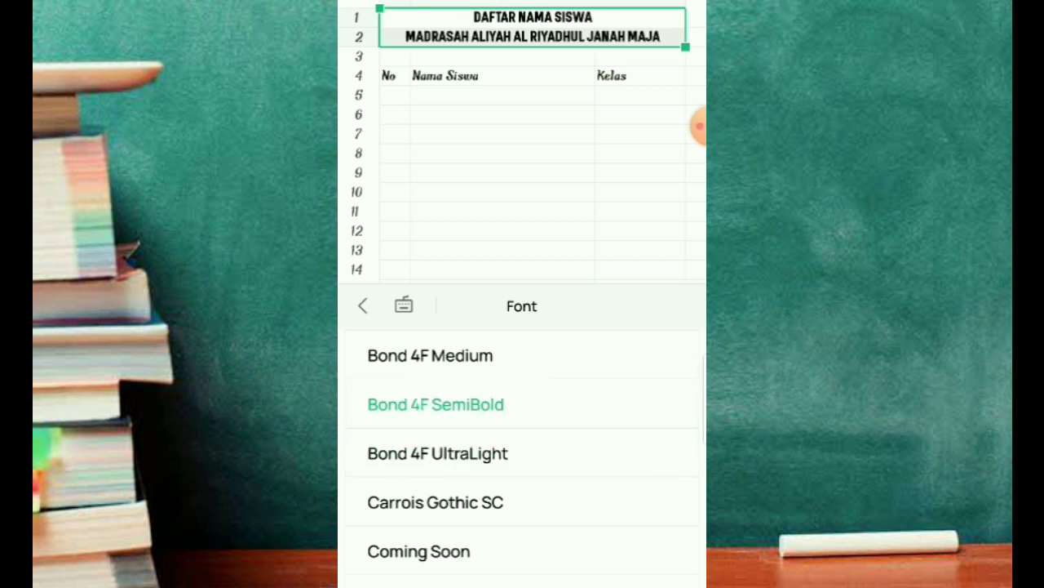
left_click(502, 153)
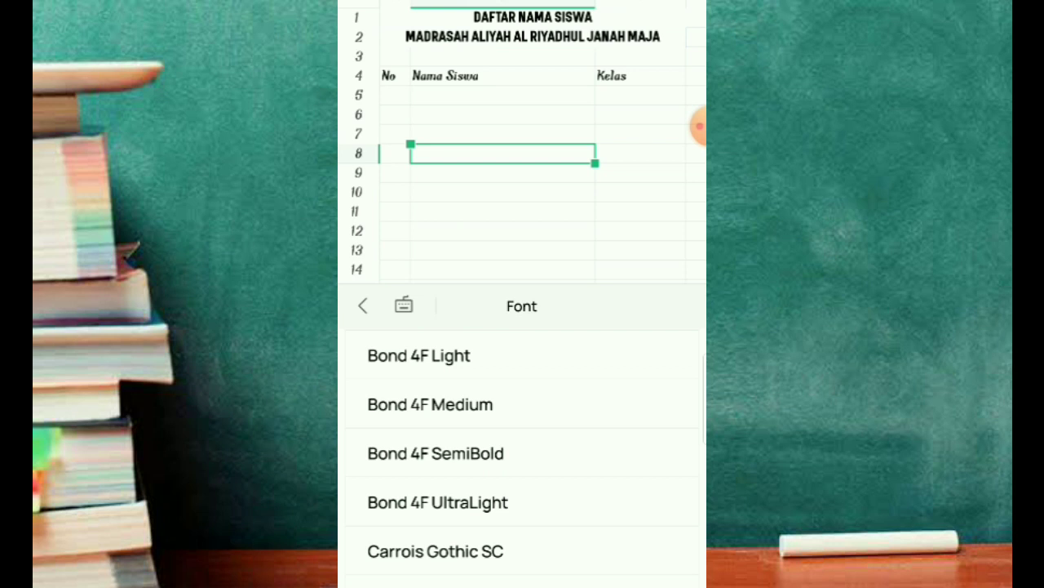
Select the table A4:C12, add borders to every cell and center its text.
left_click(394, 76)
mouse_move(409, 85)
left_mouse_down()
mouse_move(671, 203)
mouse_move(670, 238)
left_mouse_up()
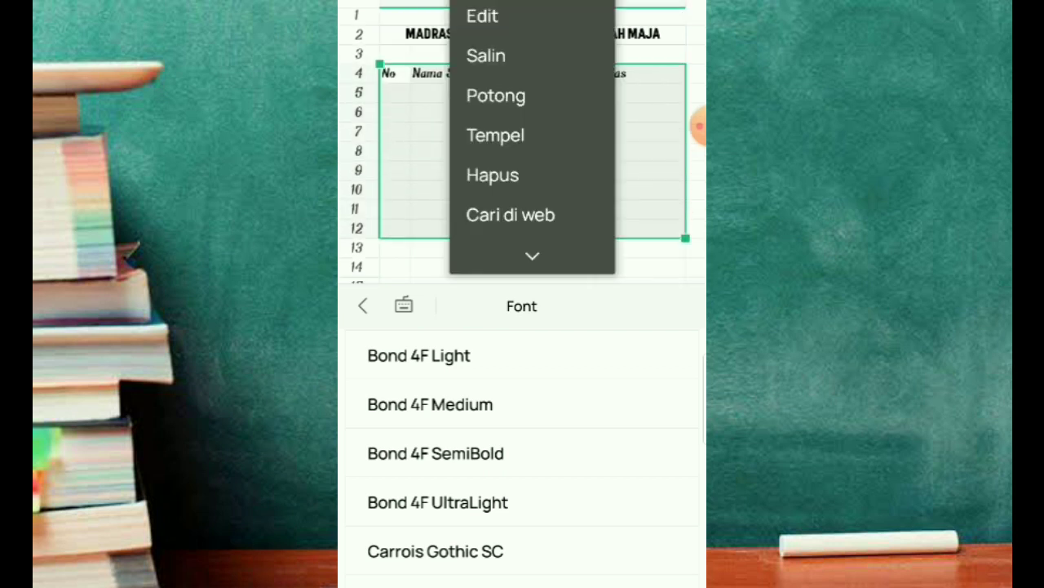
left_click(363, 305)
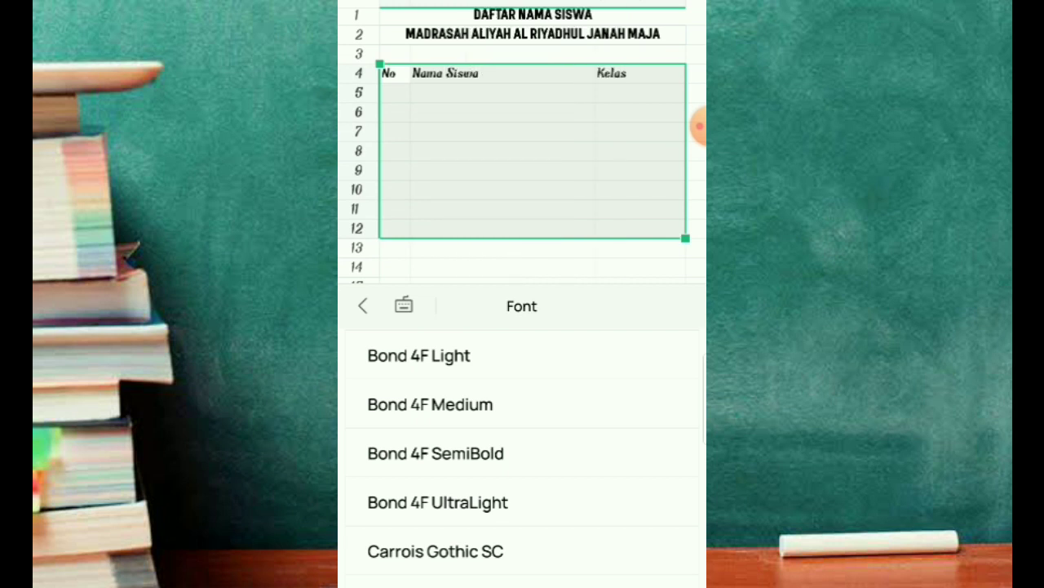
scroll(522, 449, "down", 5)
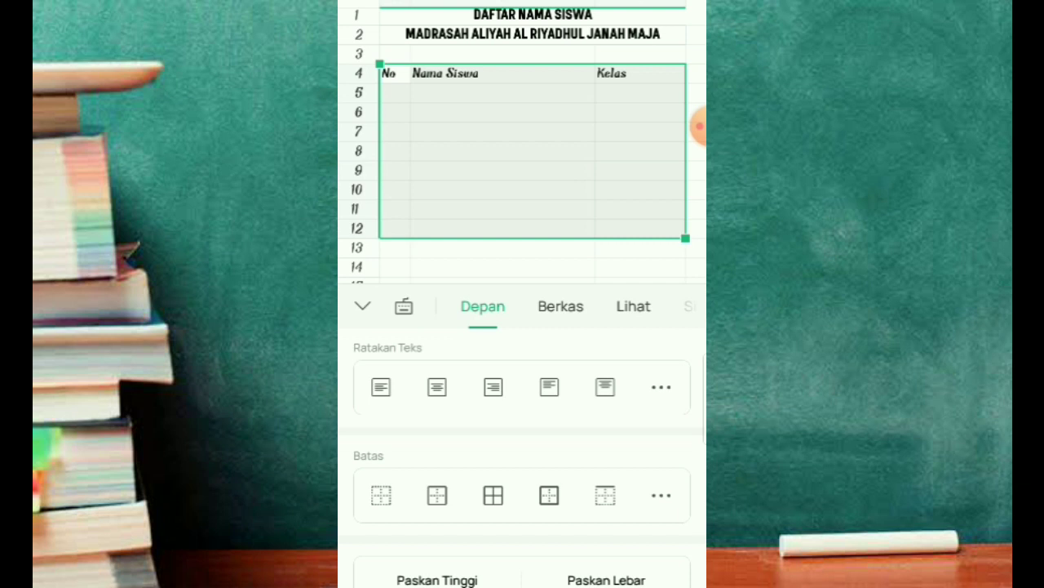
left_click(493, 494)
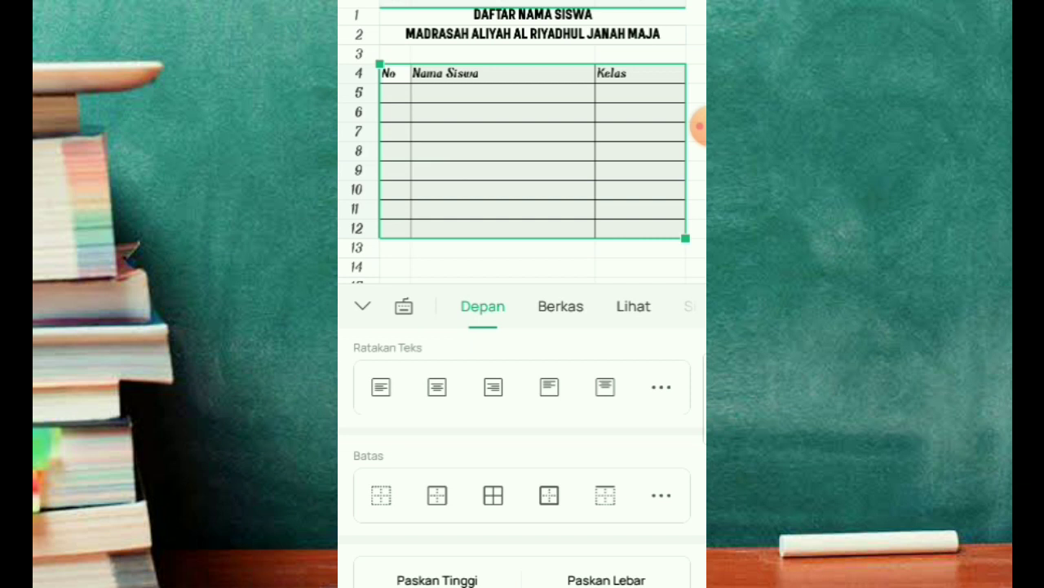
left_click(438, 386)
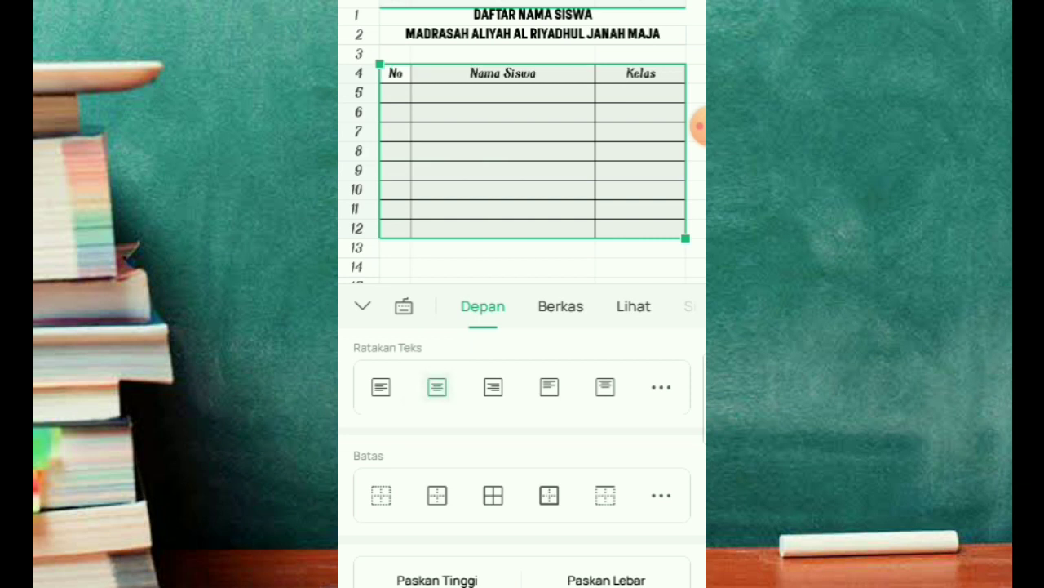
Apply Bond 4F SemiBold to the table text and close the formatting panel.
scroll(522, 457, "up", 5)
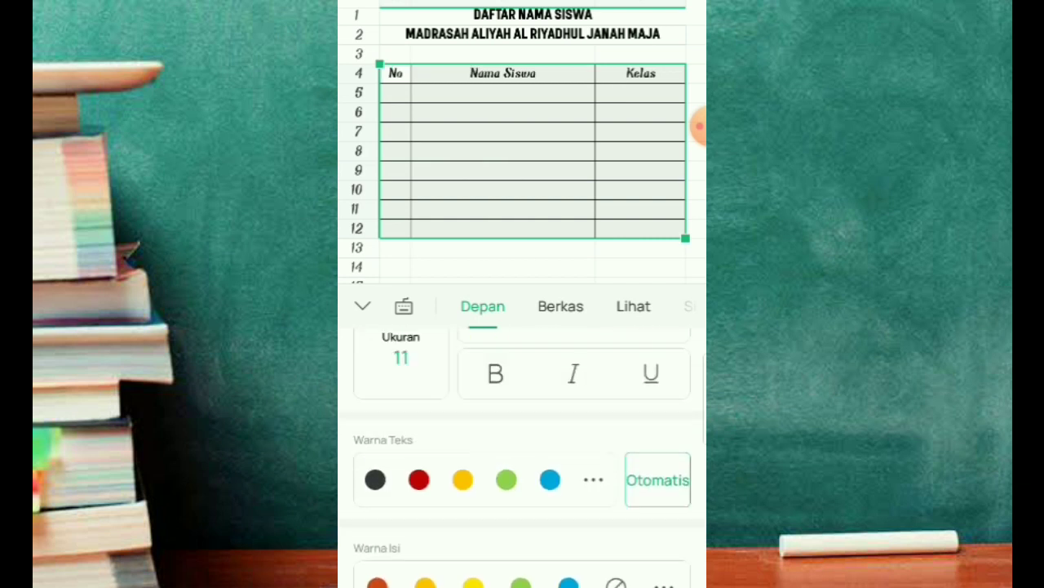
left_click(578, 364)
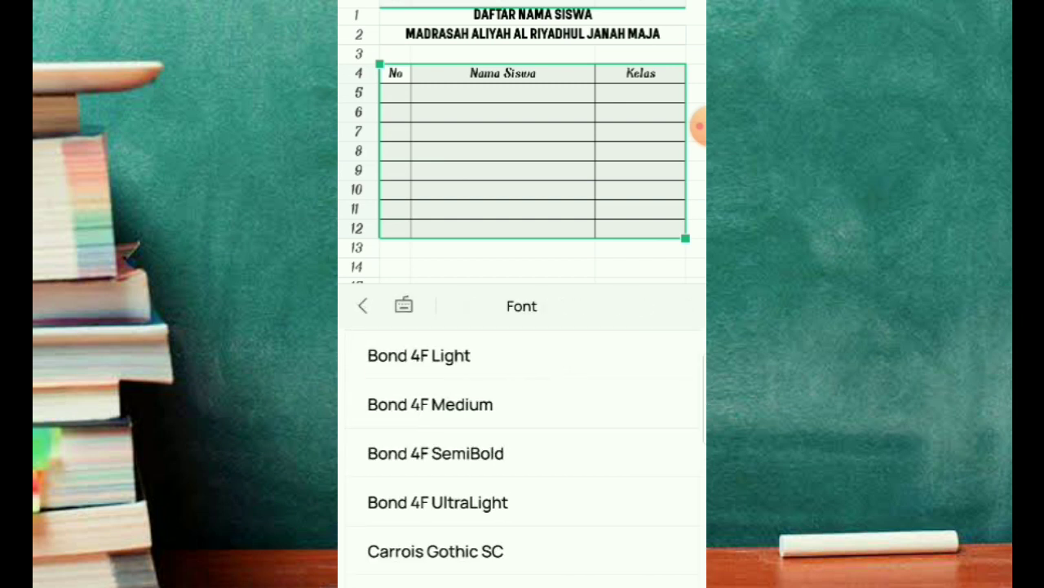
left_click(563, 452)
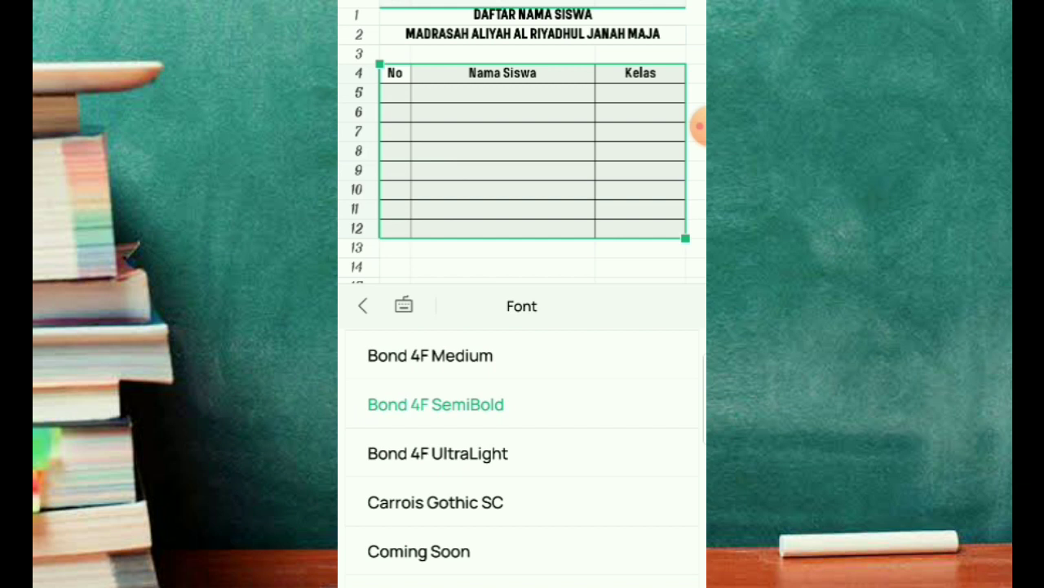
left_click(532, 147)
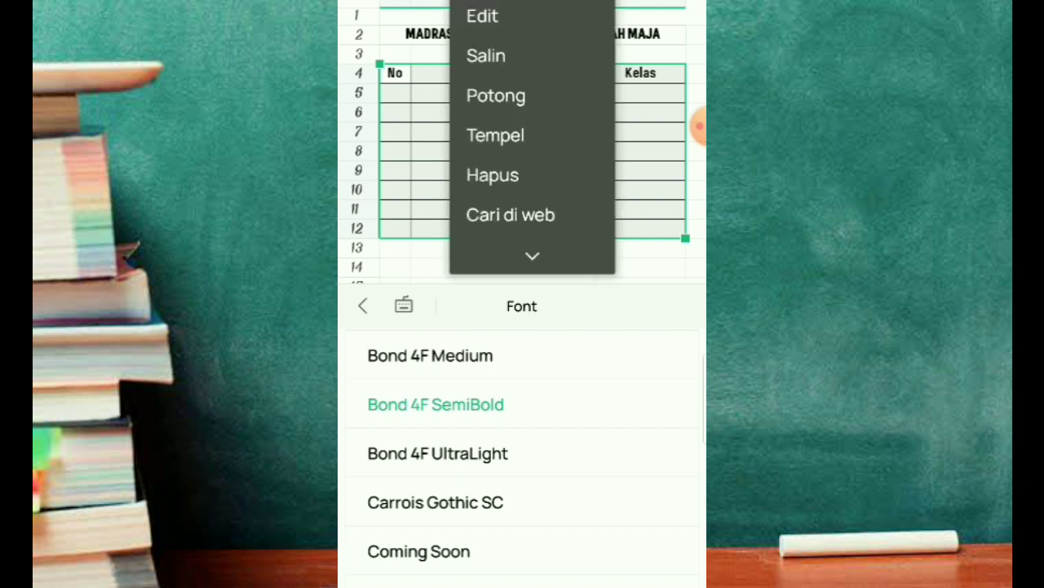
left_click(363, 305)
left_click(363, 305)
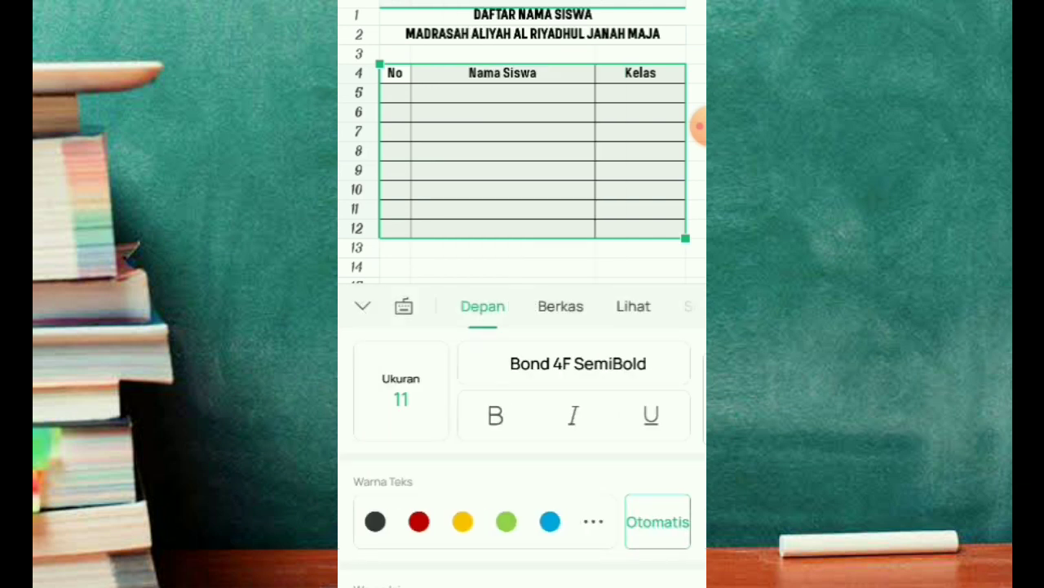
left_click(532, 147)
left_click(363, 306)
left_click(363, 306)
left_click(502, 327)
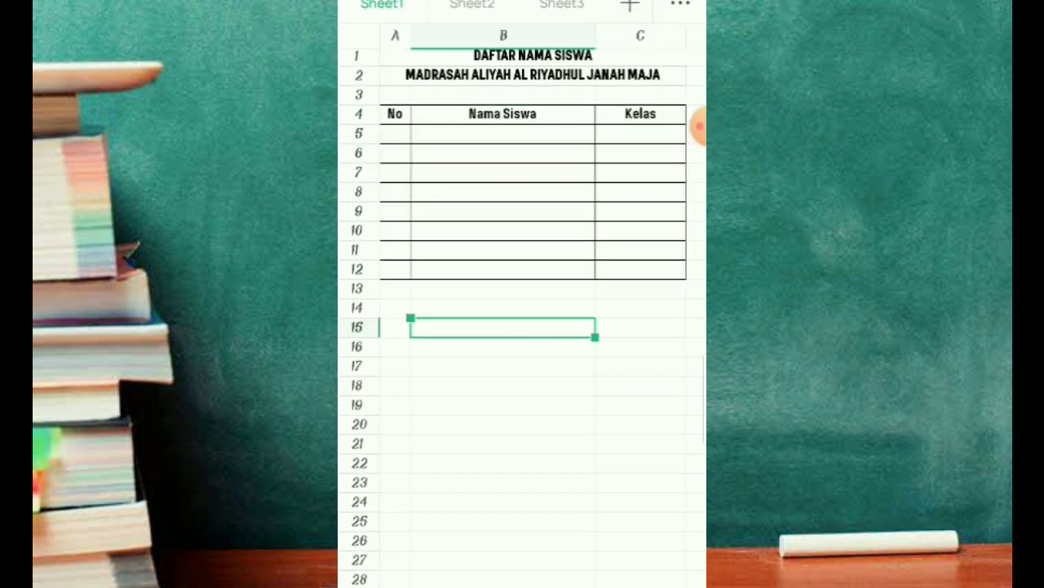
left_click(395, 113)
Fill the header row A4:C4 with dark navy.
mouse_move(410, 123)
left_mouse_down()
mouse_move(595, 142)
mouse_move(684, 124)
left_mouse_up()
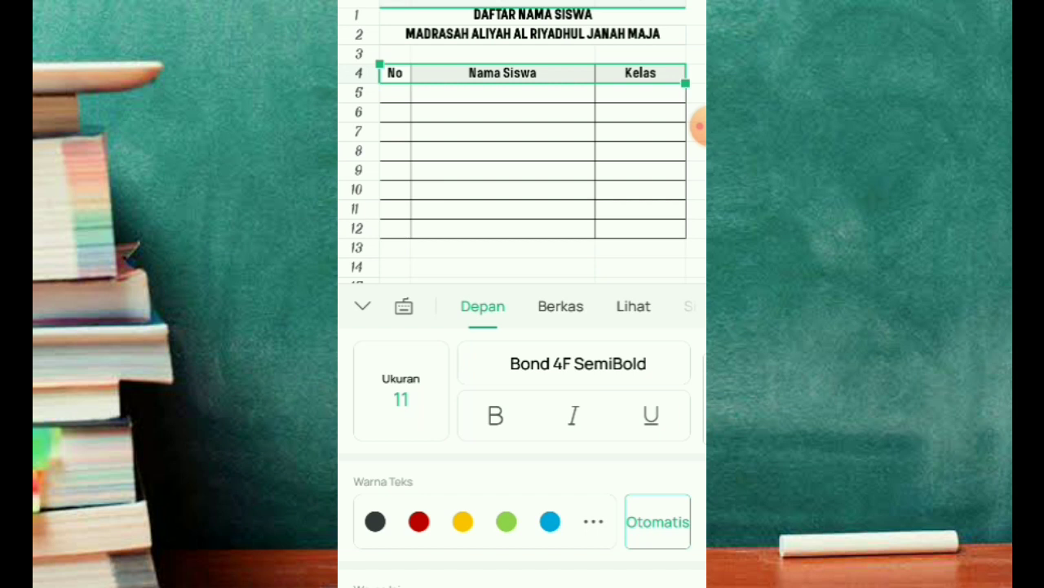
scroll(523, 457, "down", 2)
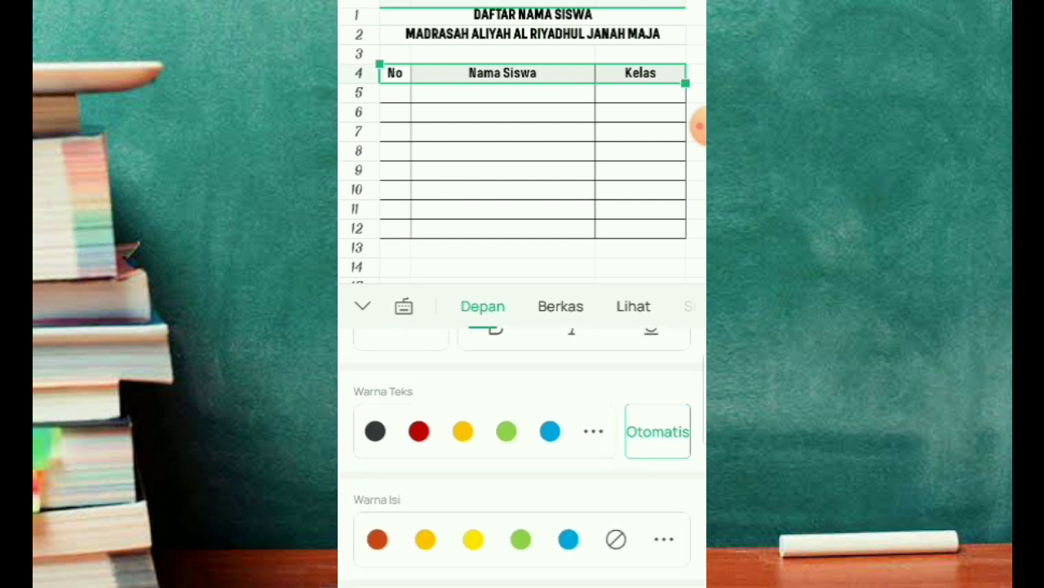
left_click(663, 539)
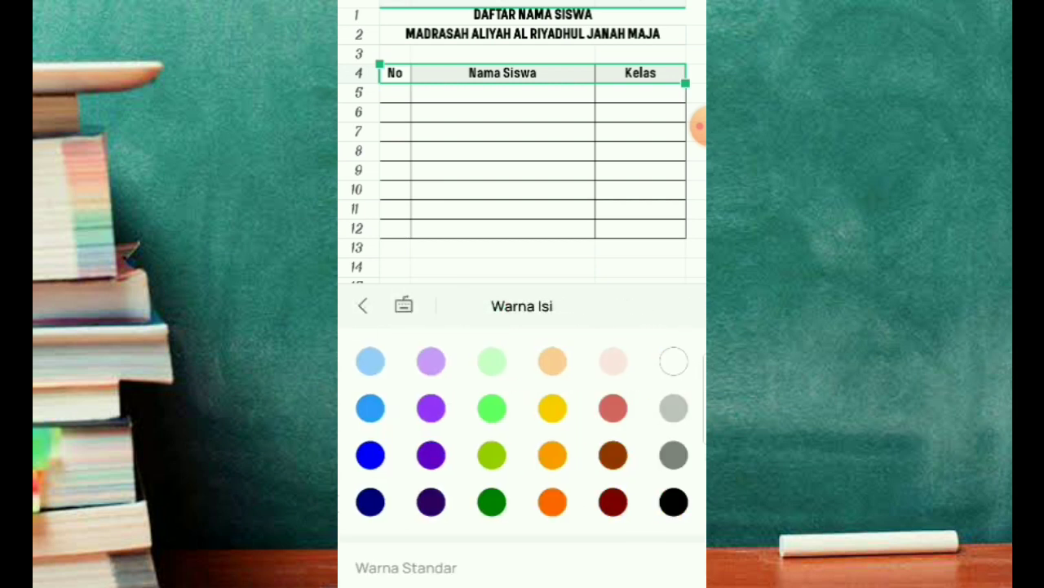
left_click(369, 502)
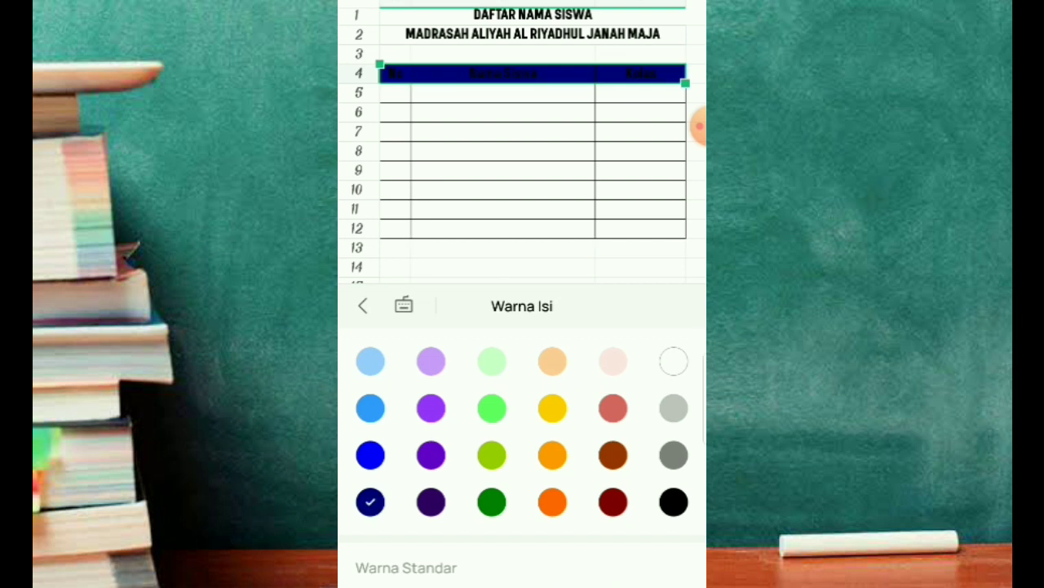
left_click(363, 305)
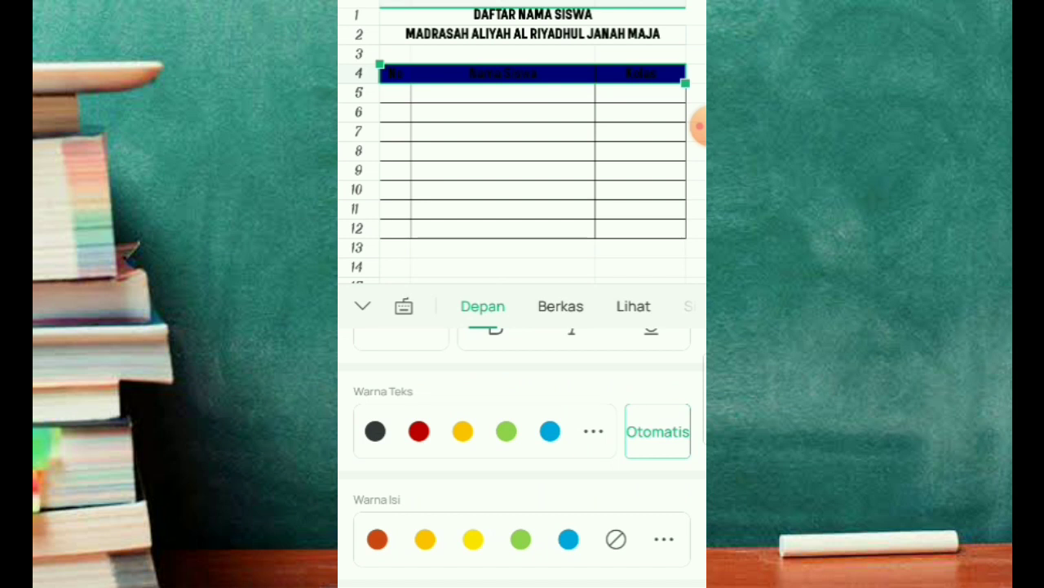
Make the No, Nama Siswa and Kelas header text white.
left_click(593, 431)
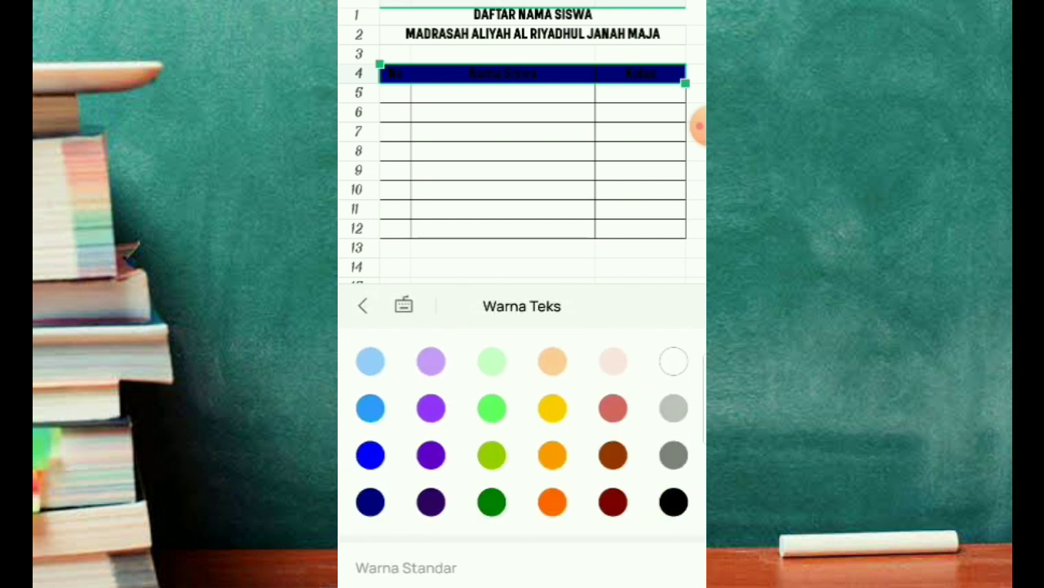
left_click(674, 361)
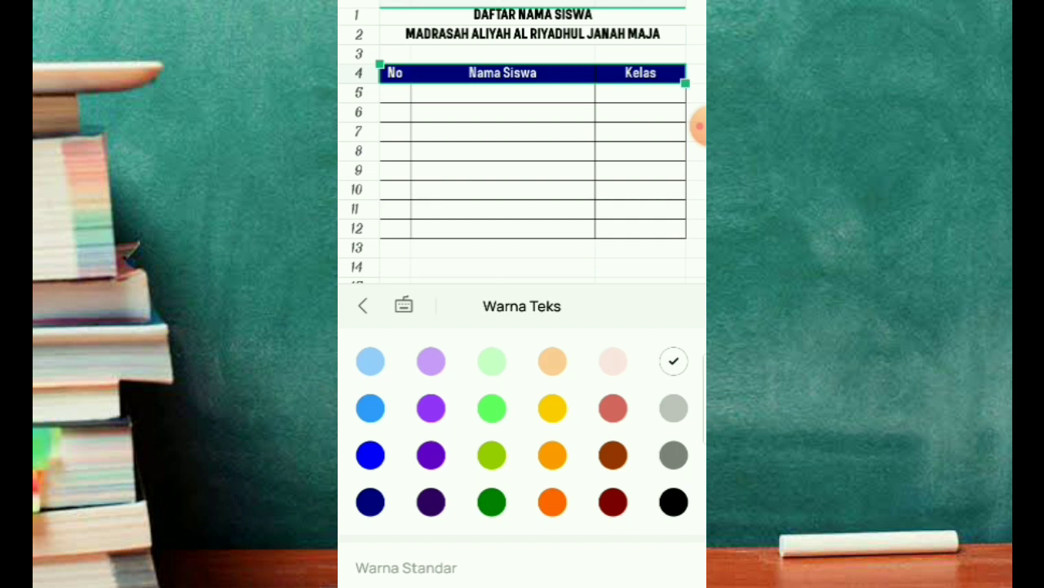
left_click(503, 112)
left_click(502, 112)
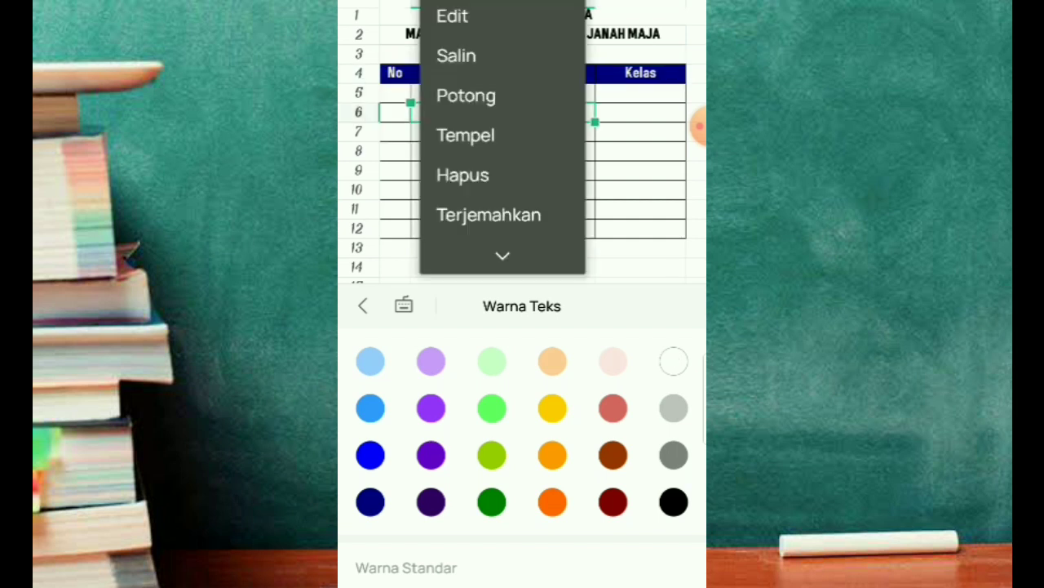
left_click(641, 229)
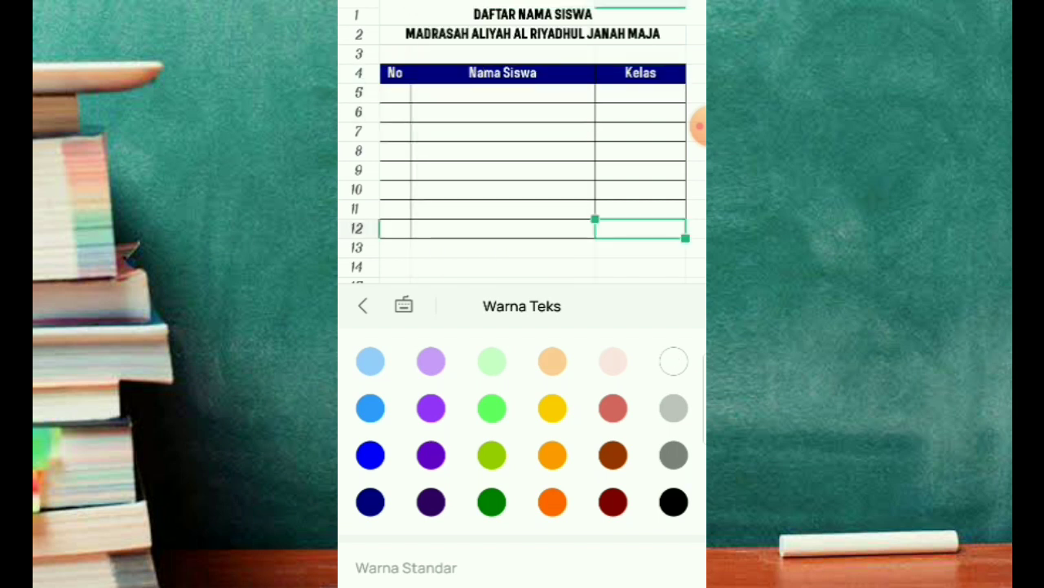
left_click(363, 305)
left_click(395, 92)
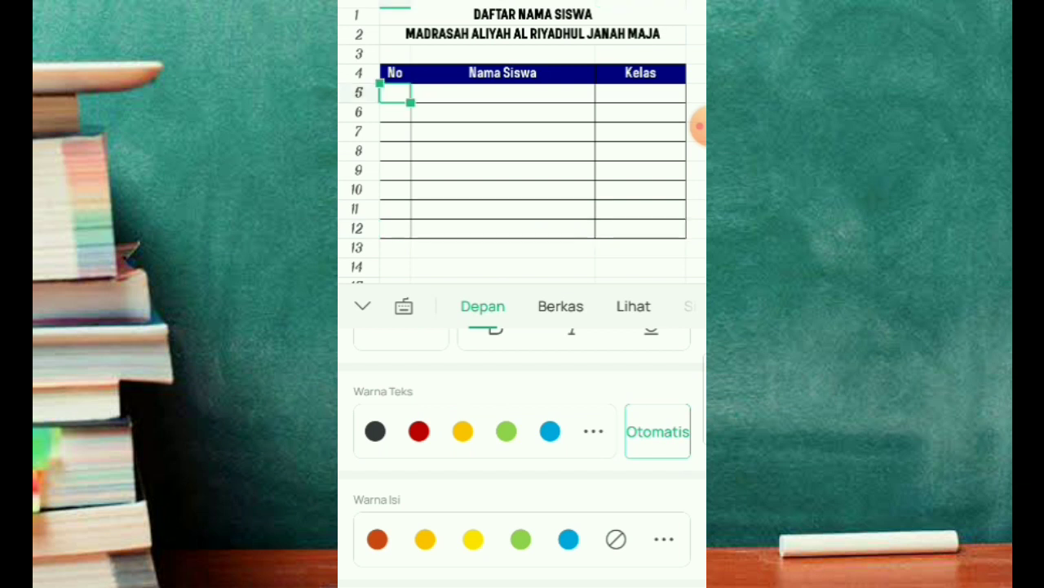
left_click(403, 306)
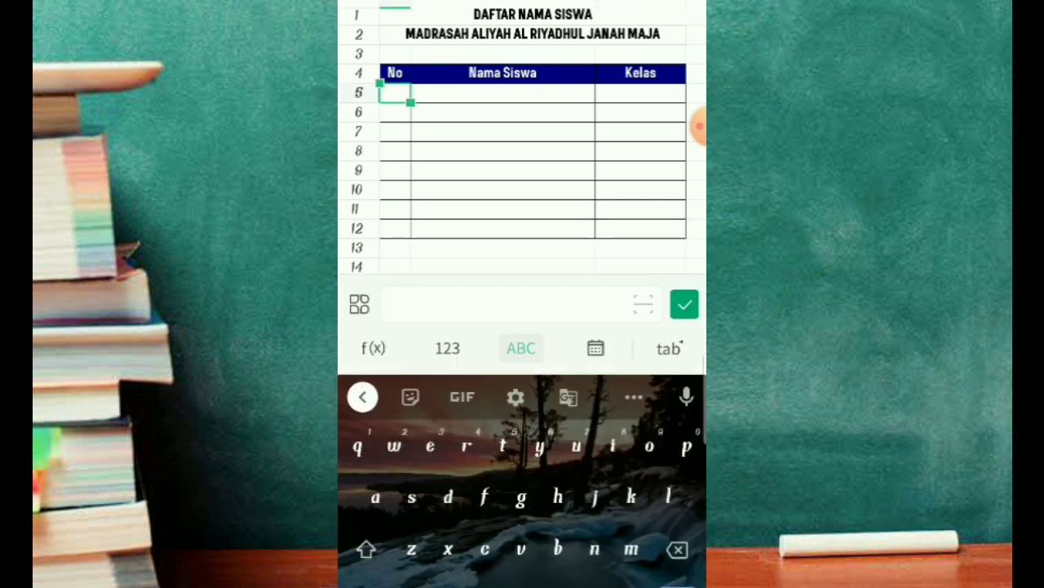
Number the rows 1 through 8 in the No column A5:A12.
left_click(366, 550)
type("1")
key("Return")
type("2")
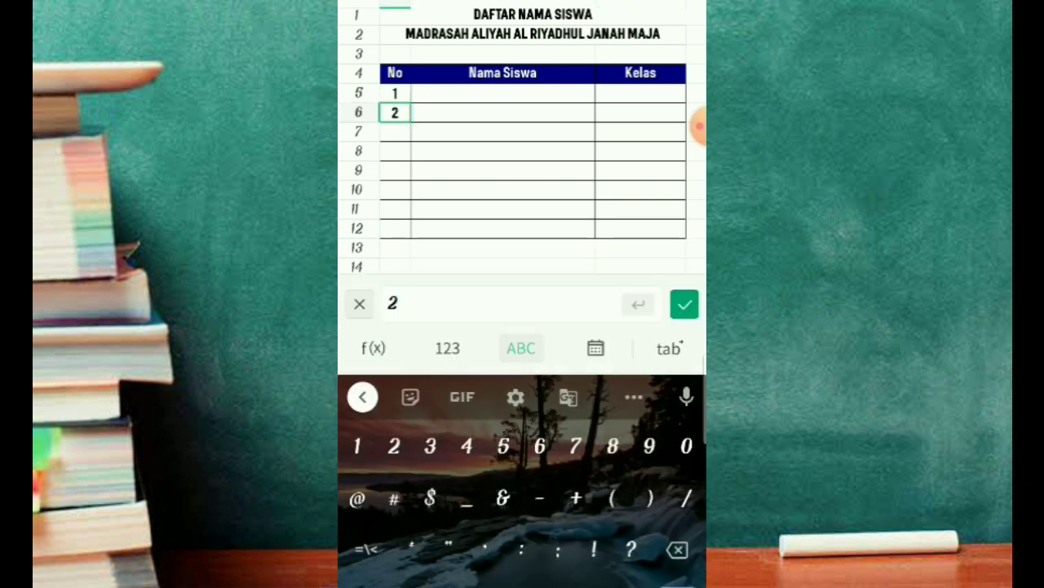
key("Return")
type("3")
key("Return")
type("4")
key("Return")
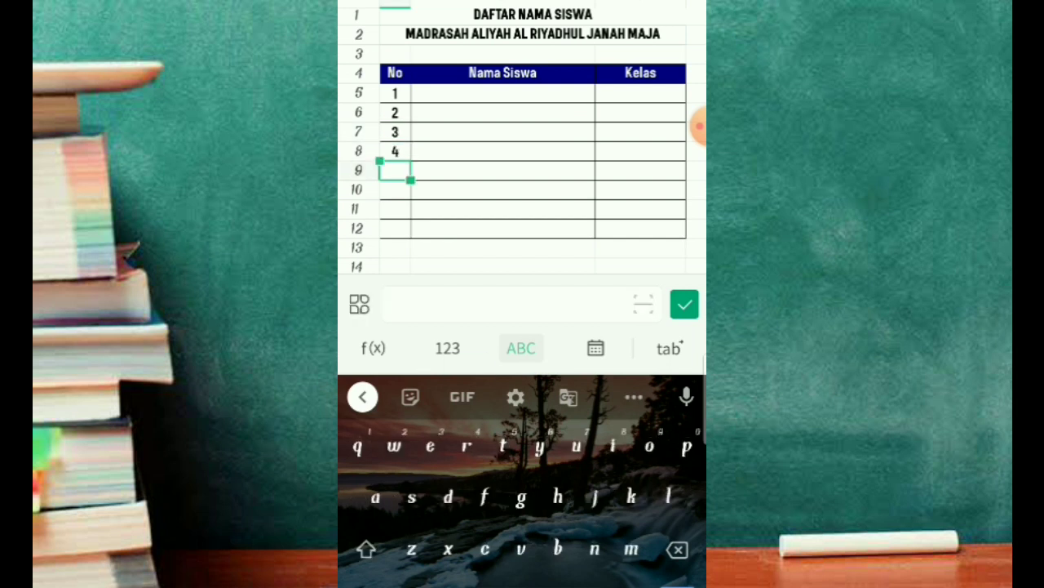
left_click(366, 550)
type("5")
key("Return")
type("6")
key("Return")
type("7")
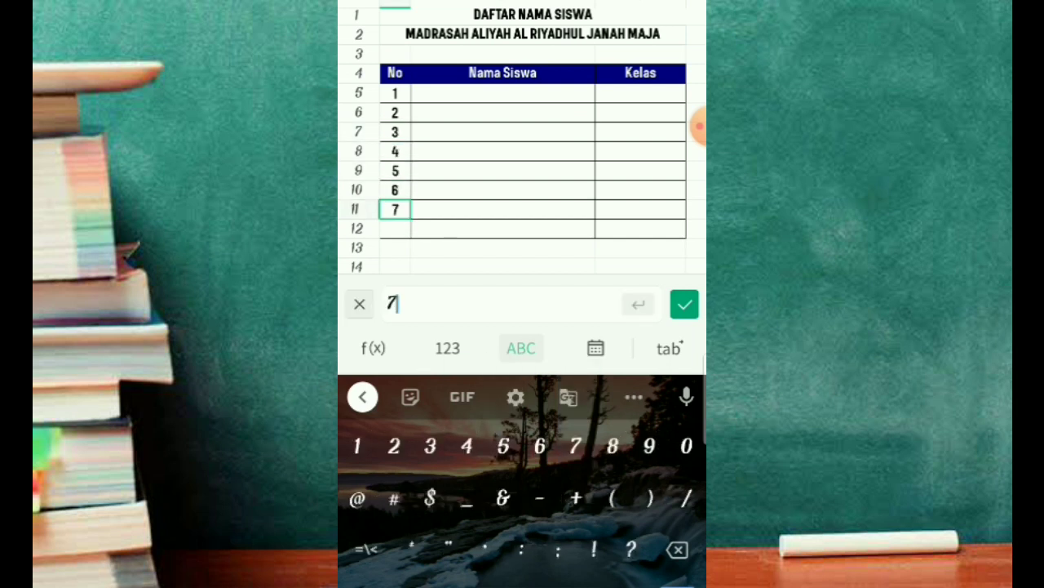
key("Return")
left_click(366, 550)
type("8")
key("Return")
Enter the eight student names in the Nama Siswa column B5:B12.
left_click(503, 93)
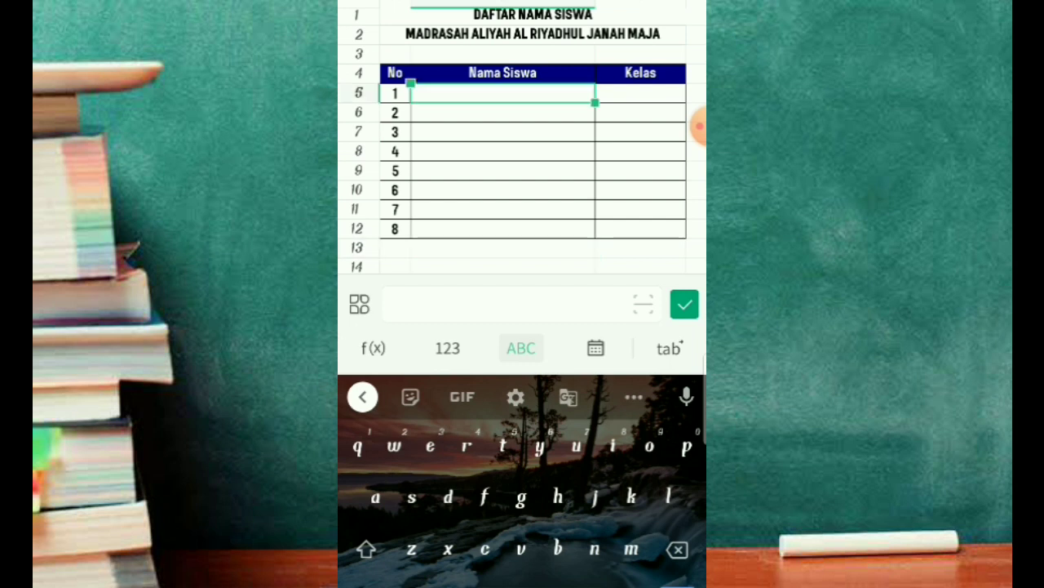
left_click(366, 550)
type("Andi")
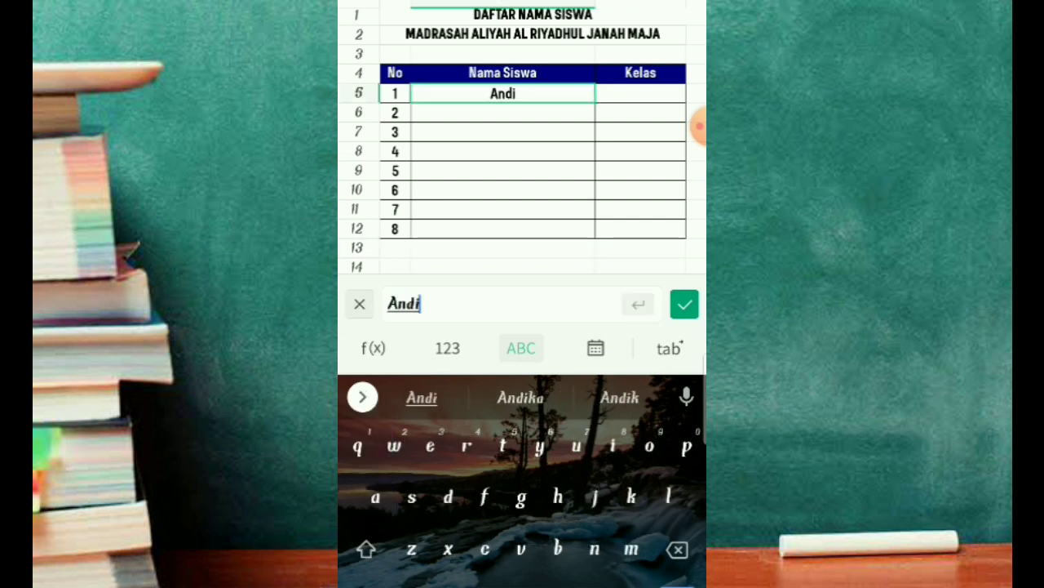
type(" Priatna")
key("Return")
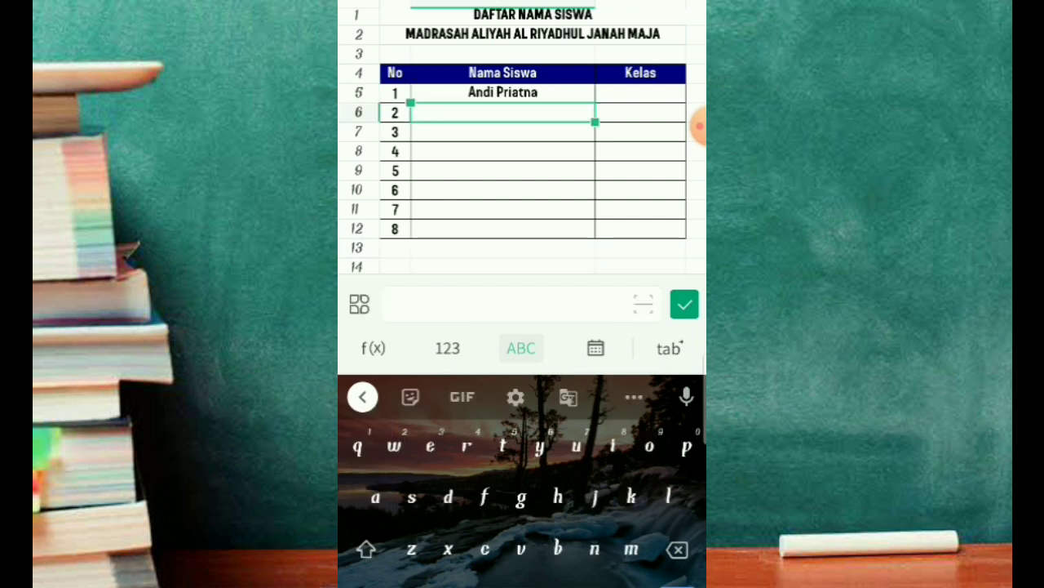
type("Abdul Ghopur")
key("Return")
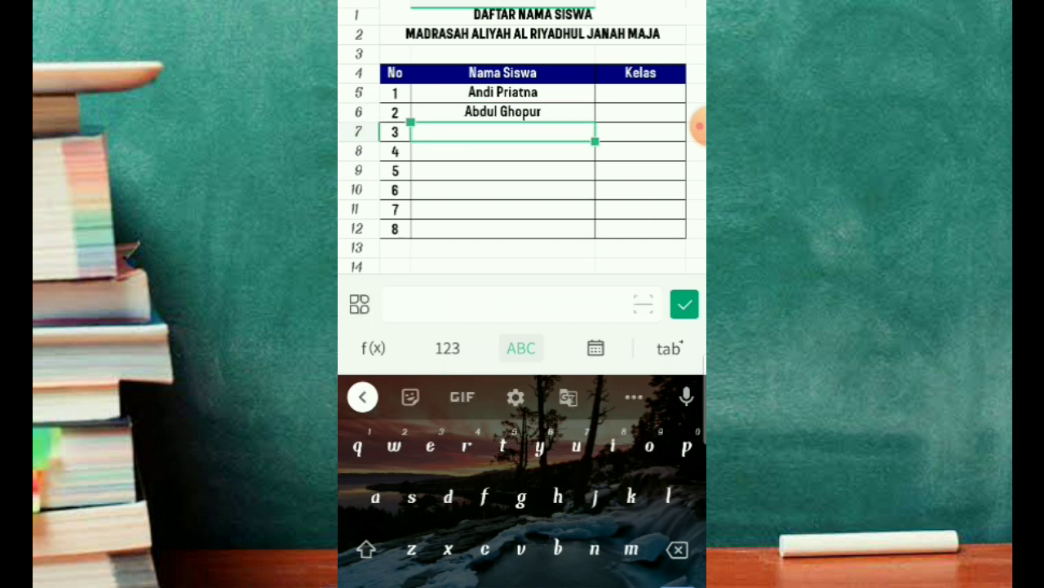
type("Aan A")
key("BackSpace")
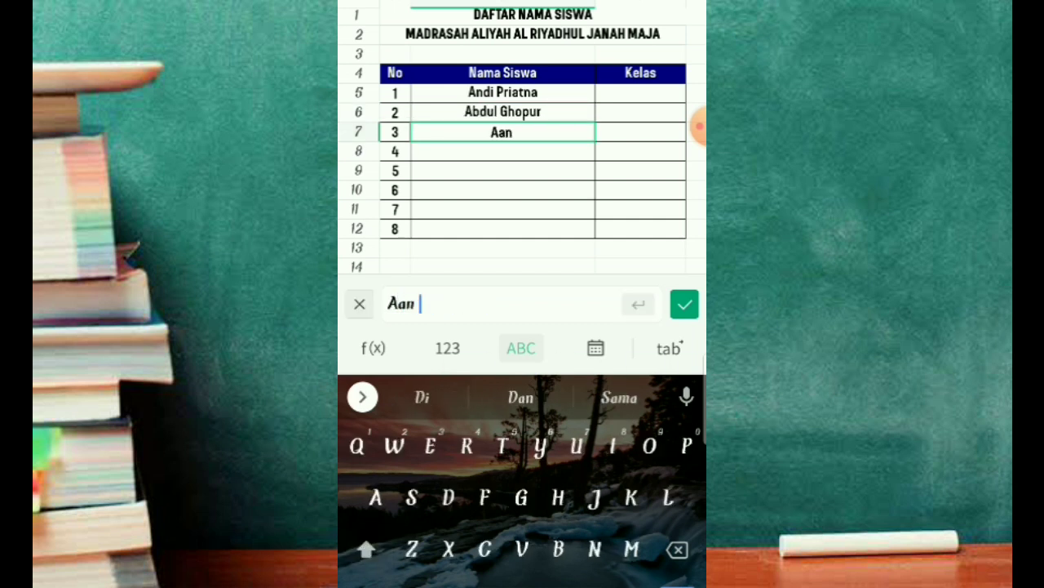
type("Asnawati")
key("Return")
type("Bruno")
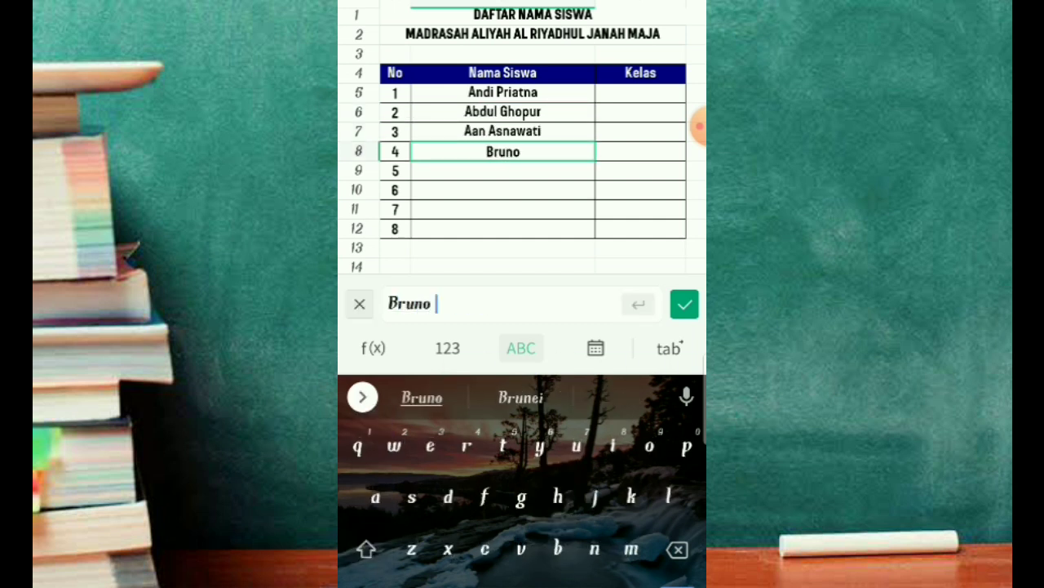
key("Return")
type("Chelsei")
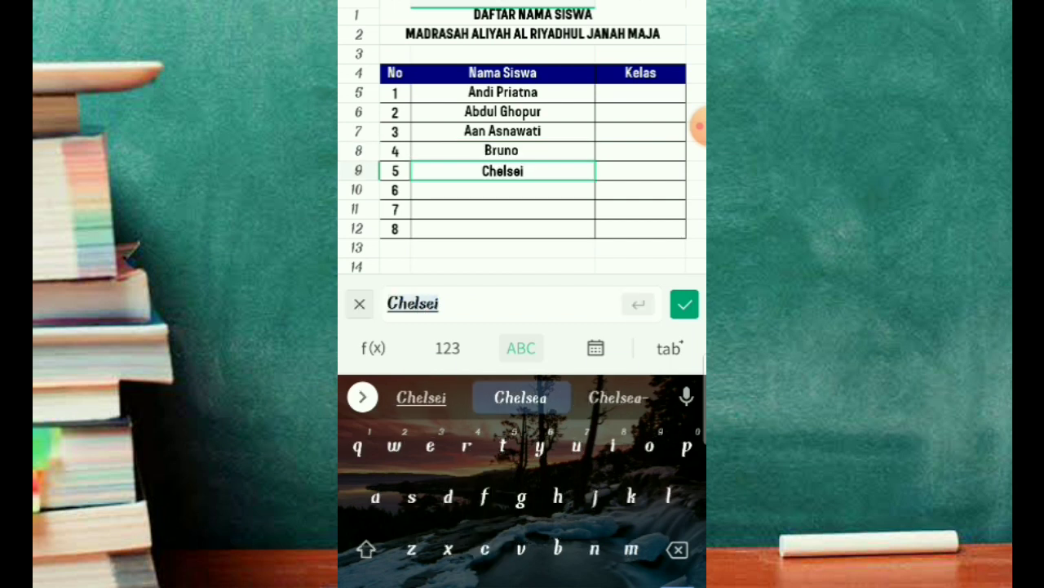
key("Return")
type("Dedi Kurniawan")
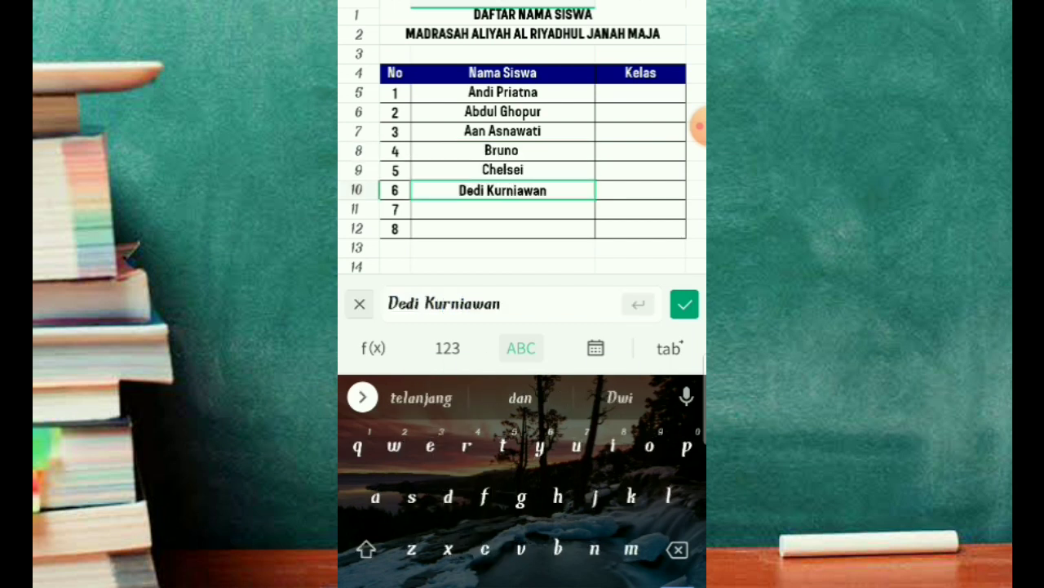
key("Return")
type("Hasanudin")
key("Return")
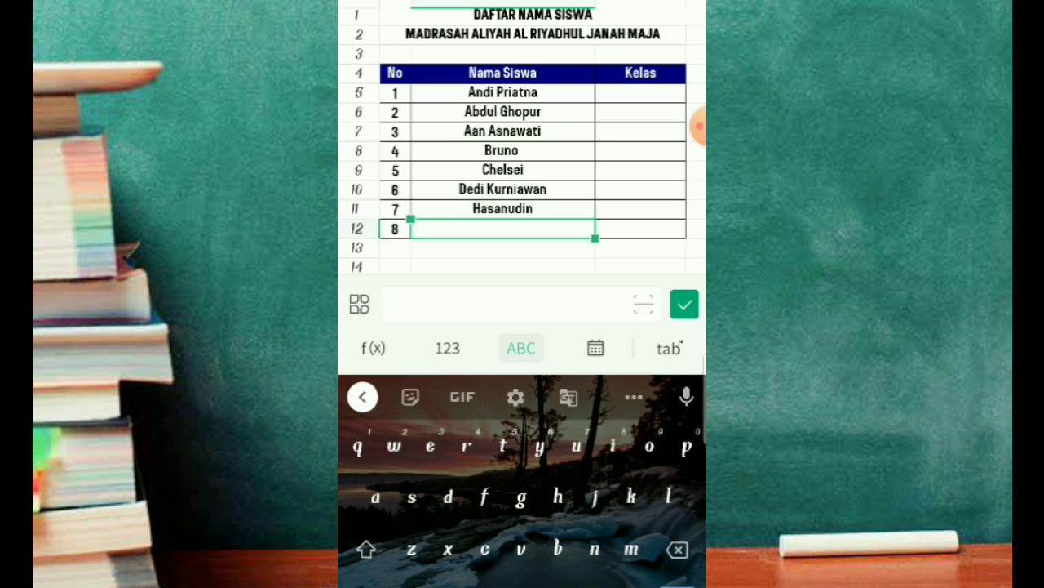
type("Anggita")
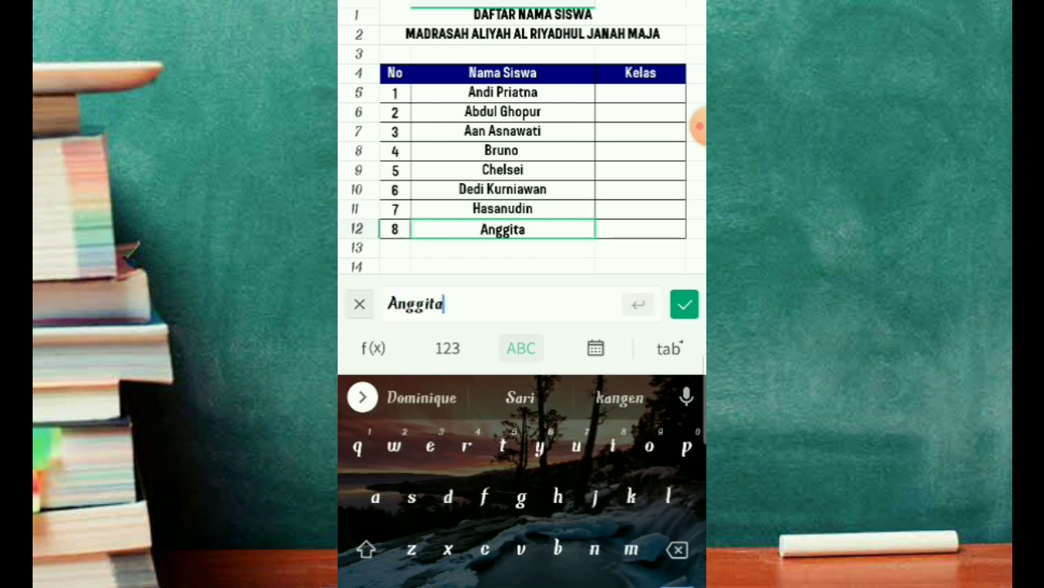
key("Return")
Enter XI IPA in cell C5 and copy it.
left_click(640, 88)
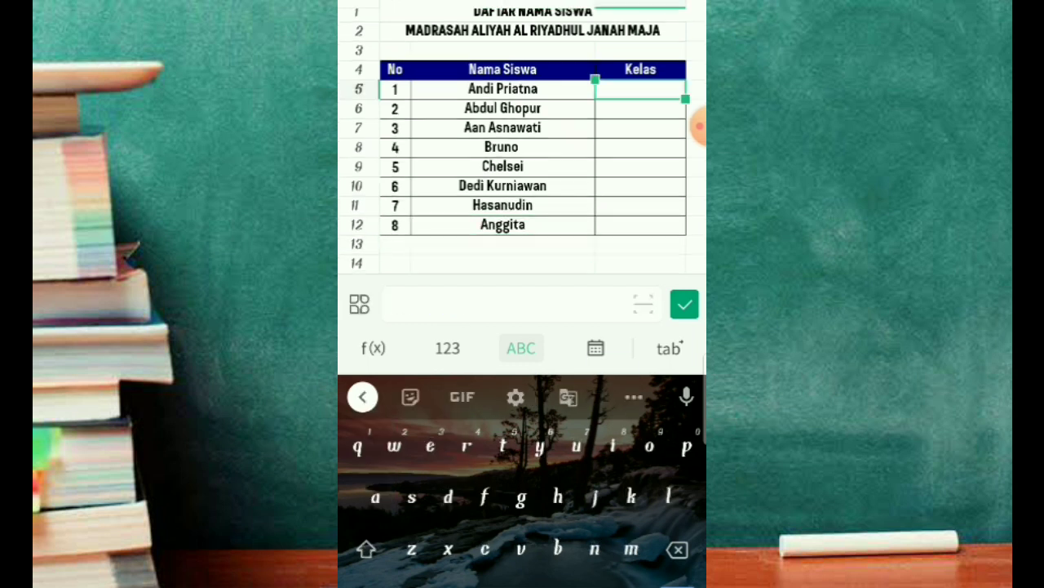
type("XI IPA")
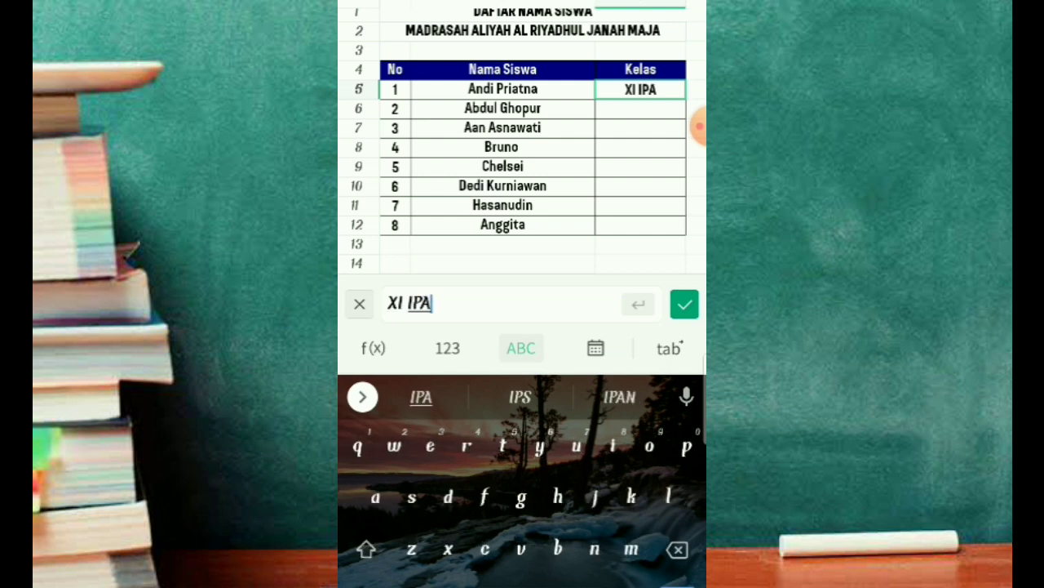
left_click(641, 88)
left_click(641, 88)
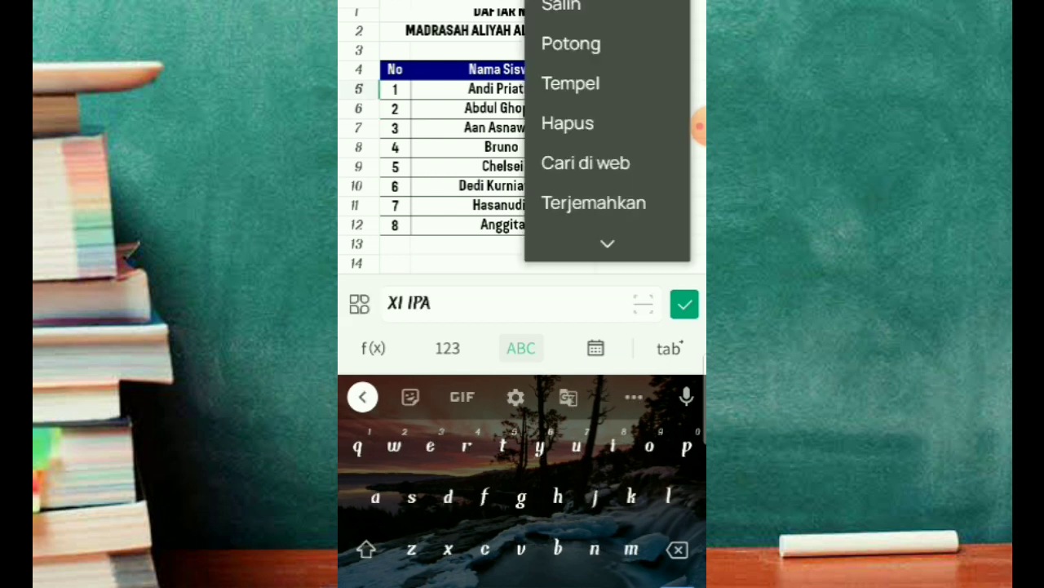
left_click(562, 5)
Paste XI IPA into each Kelas cell from C6 to C12.
left_click(640, 108)
left_click(569, 95)
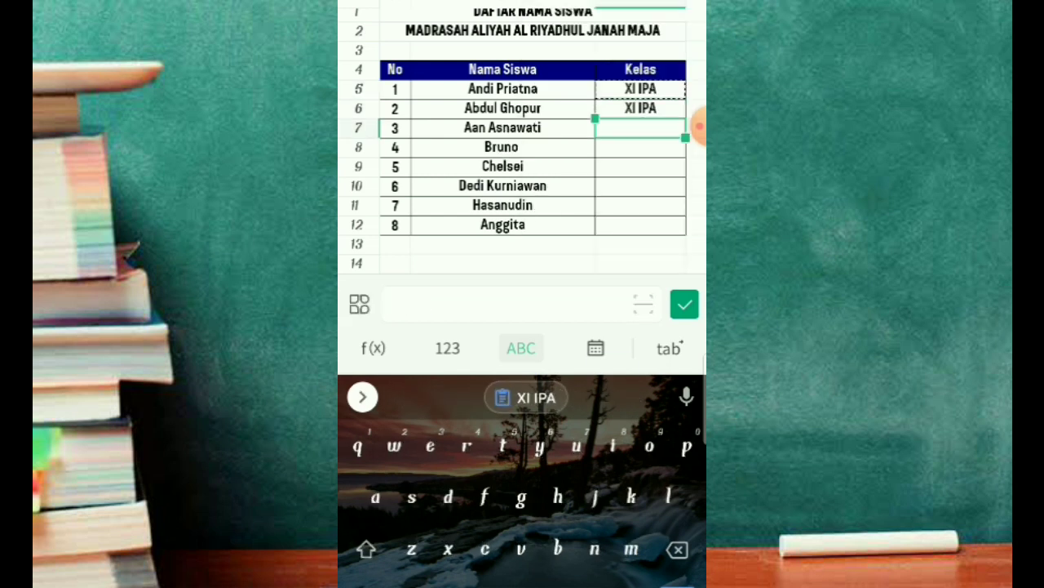
left_click(641, 127)
left_click(569, 96)
left_click(640, 147)
left_click(568, 96)
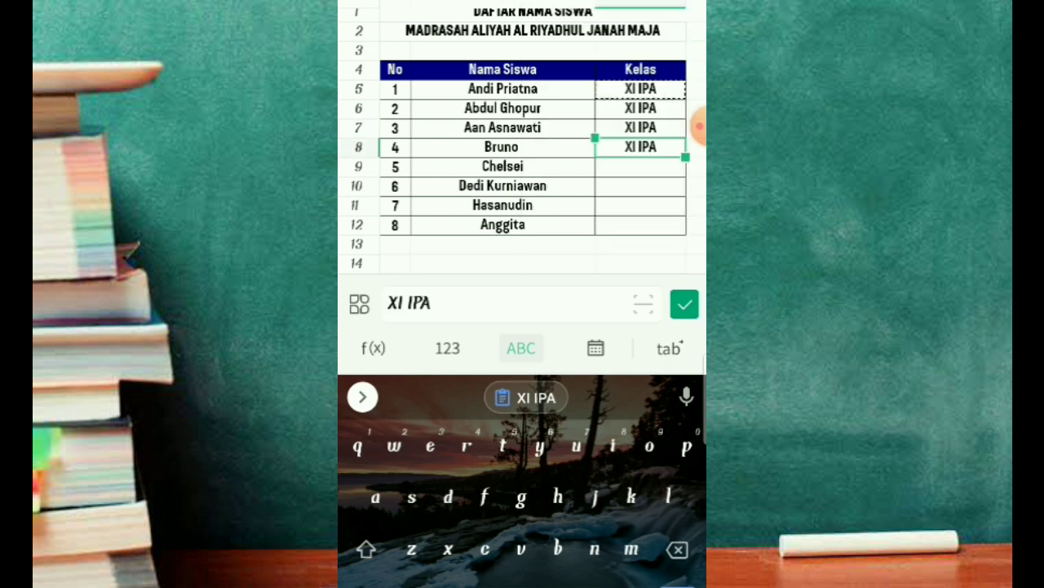
left_click(641, 166)
left_click(569, 96)
left_click(640, 186)
left_click(569, 96)
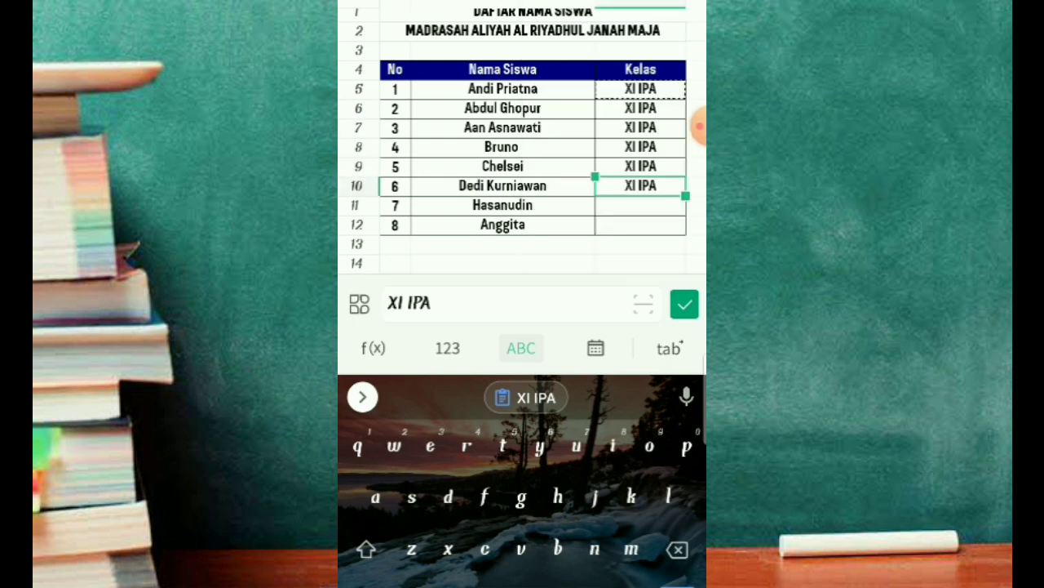
left_click(640, 205)
left_click(603, 194)
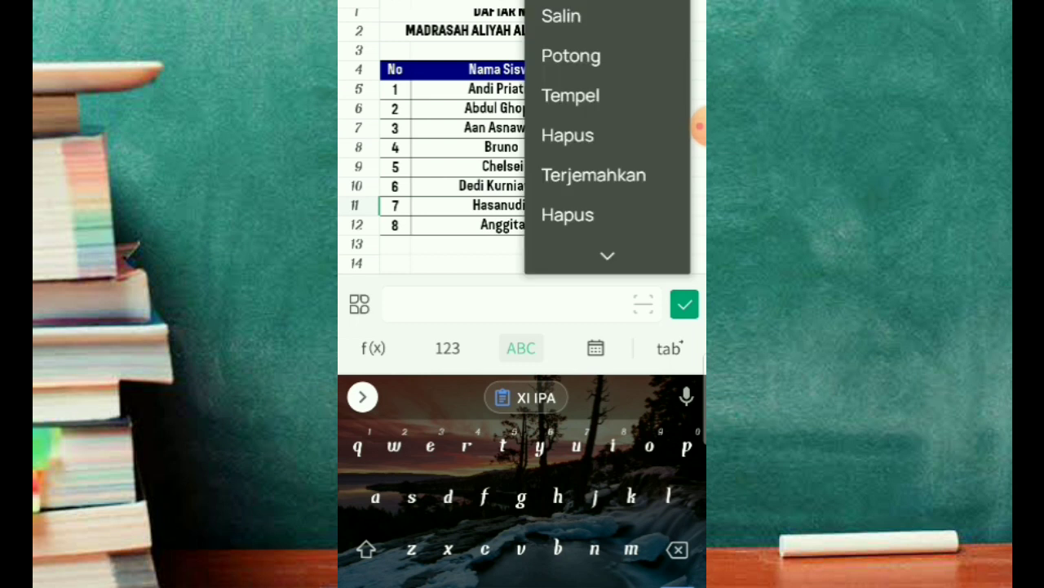
left_click(571, 95)
left_click(640, 225)
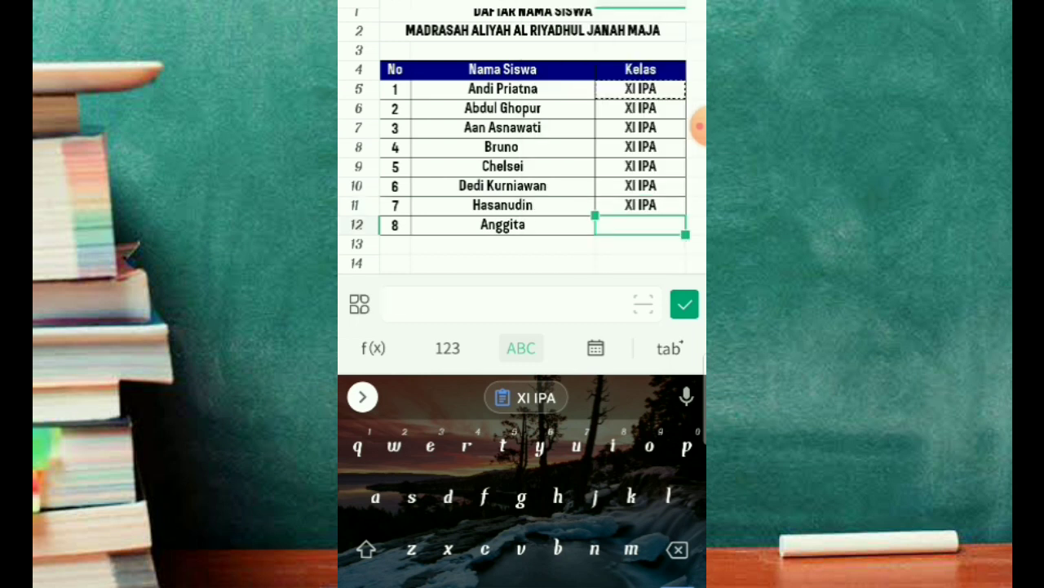
left_click(595, 214)
left_click(571, 96)
key("Escape")
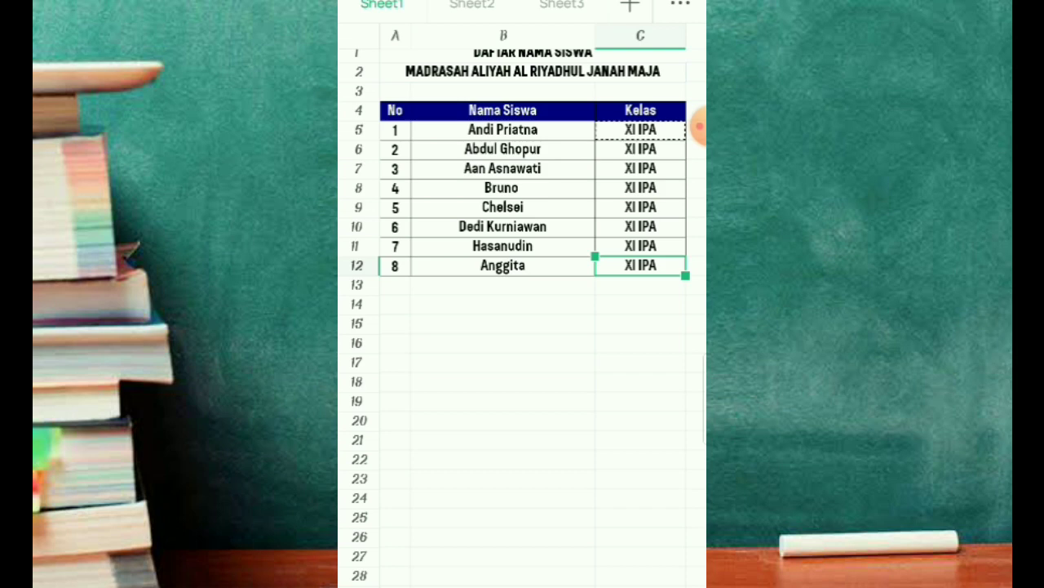
scroll(530, 187, "down", 1)
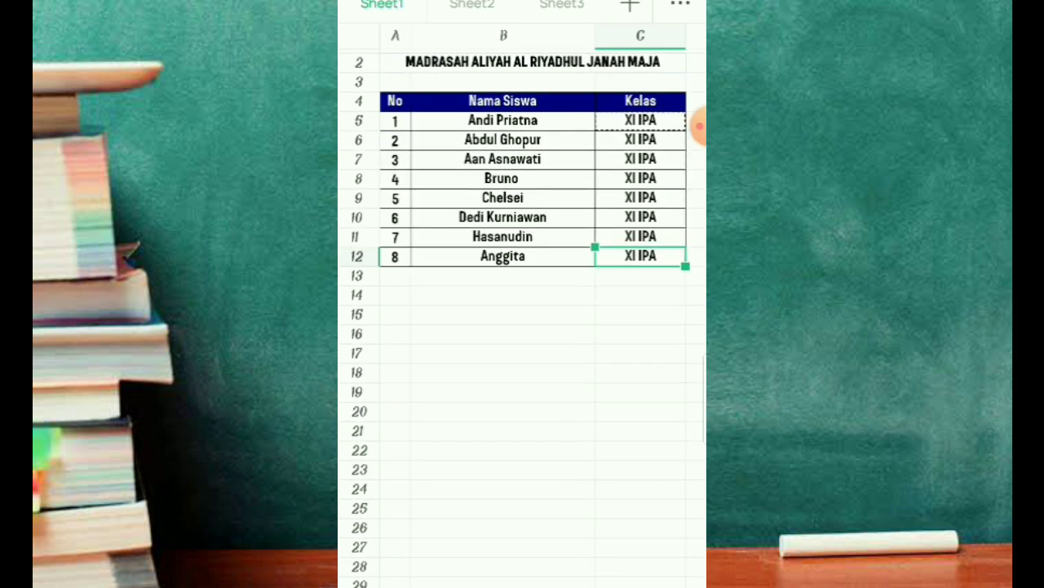
scroll(530, 319, "down", 1)
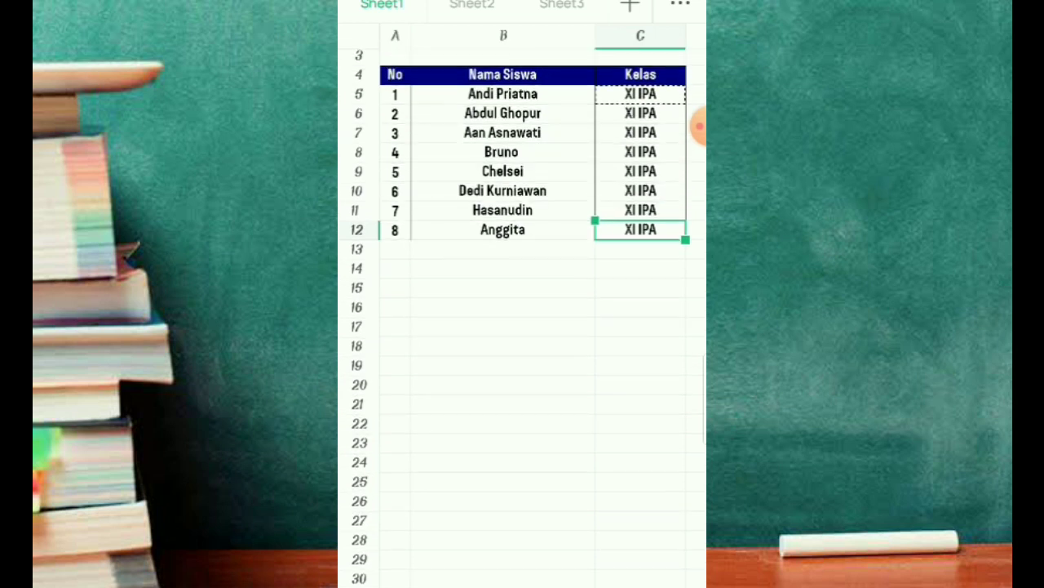
scroll(523, 163, "right", 3)
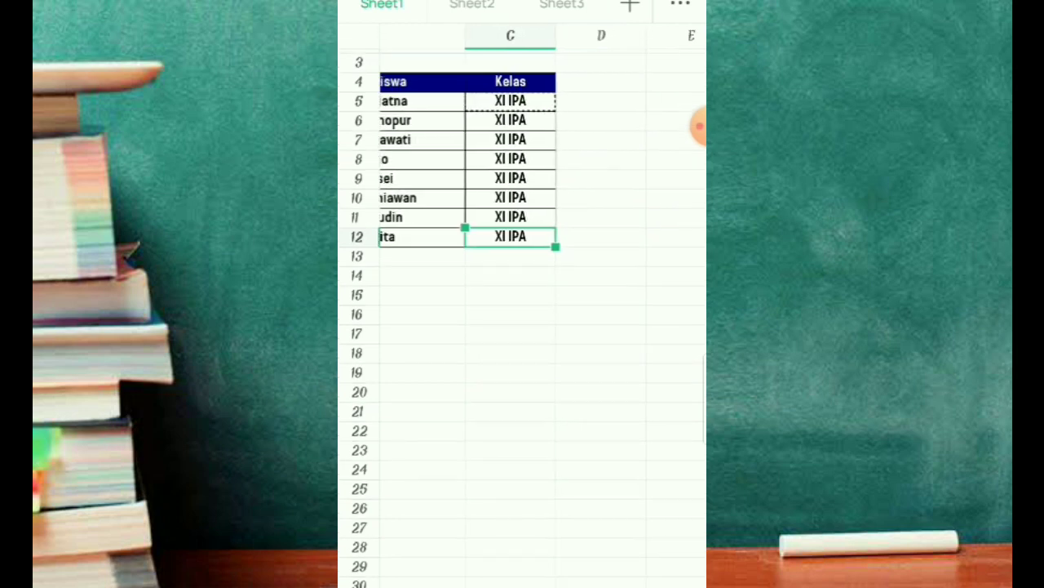
scroll(522, 163, "left", 2)
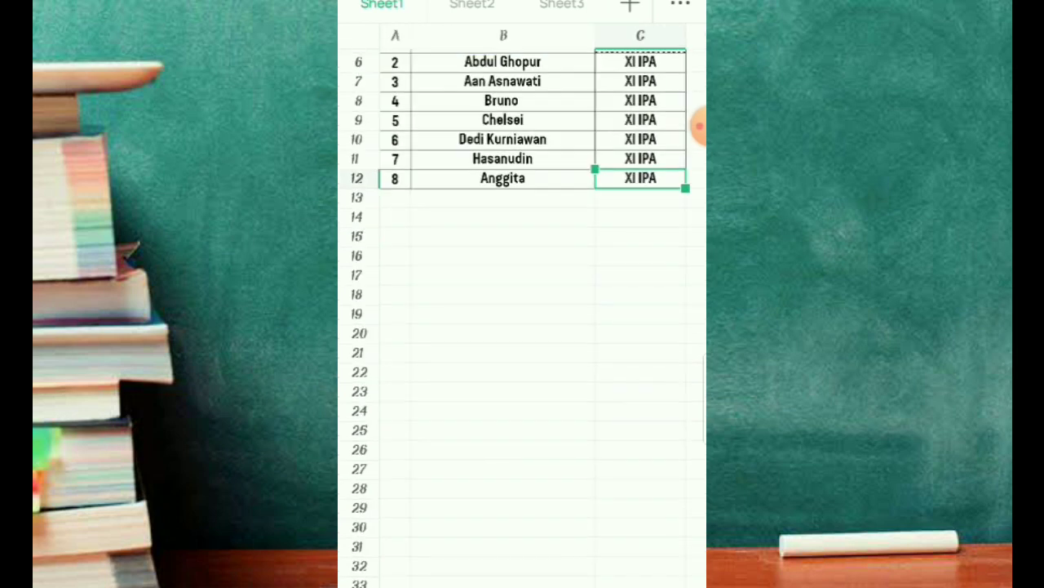
scroll(522, 318, "up", 2)
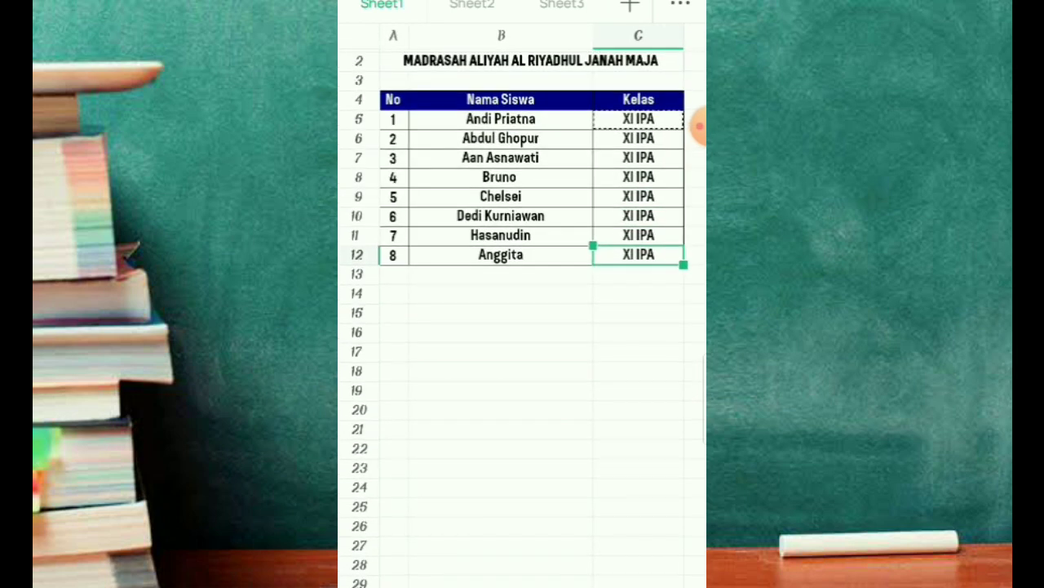
scroll(530, 179, "right", 3)
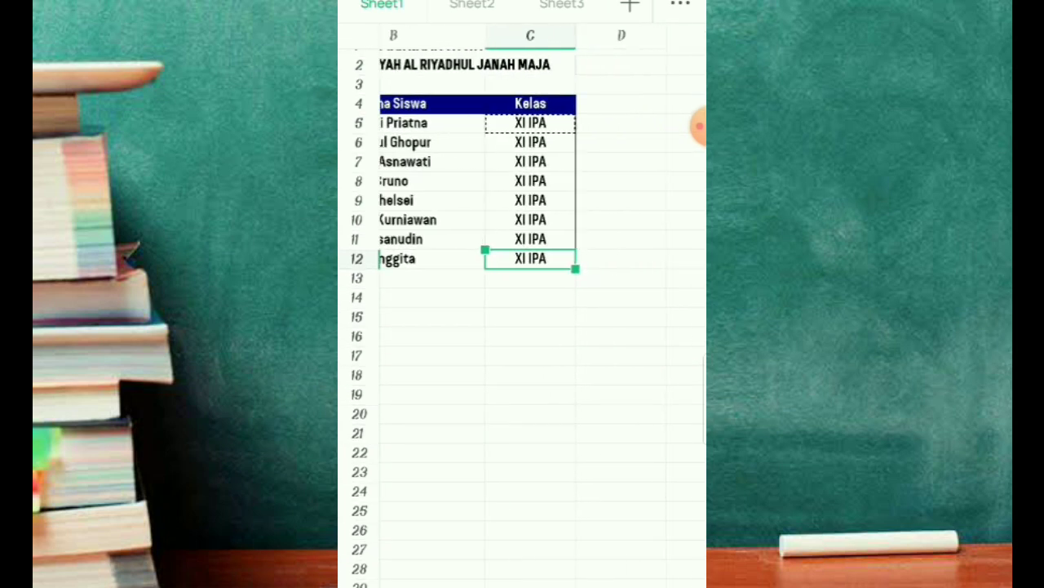
scroll(523, 244, "right", 2)
left_click(557, 105)
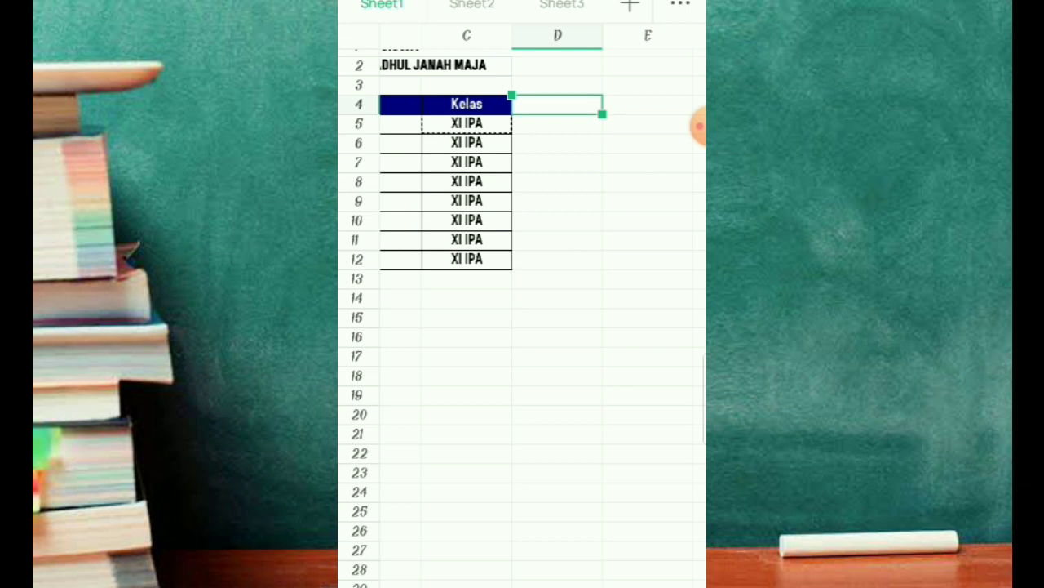
Enter the heading Mata Pelajaran in cell D4.
left_click(557, 105)
left_click(506, 158)
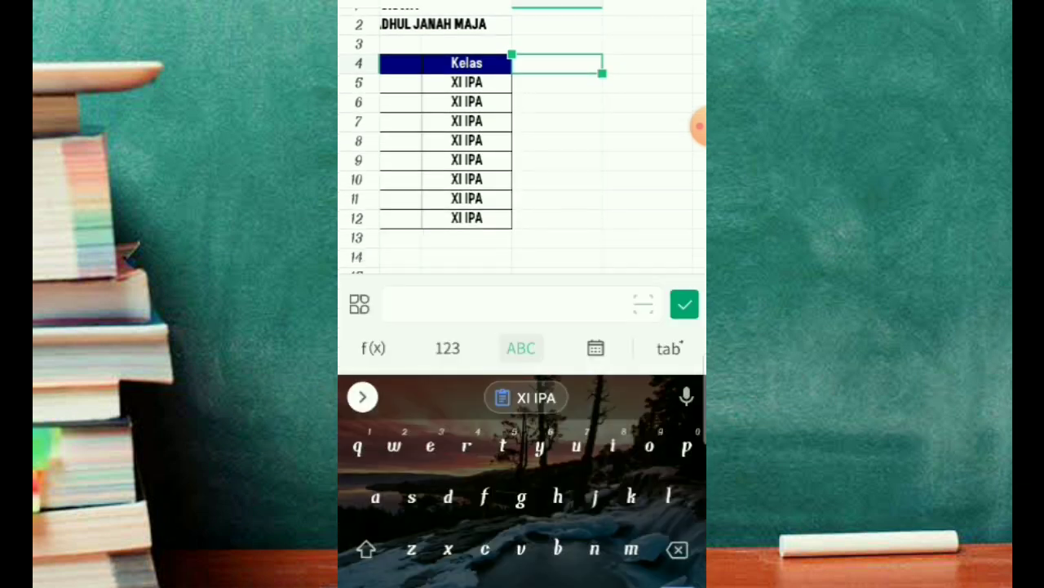
type("Mata")
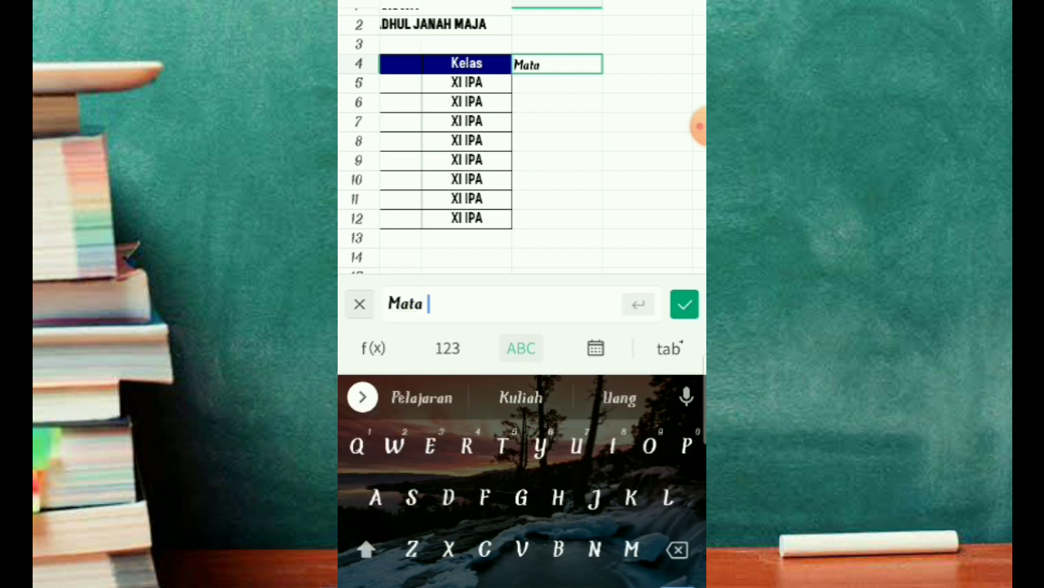
left_click(421, 397)
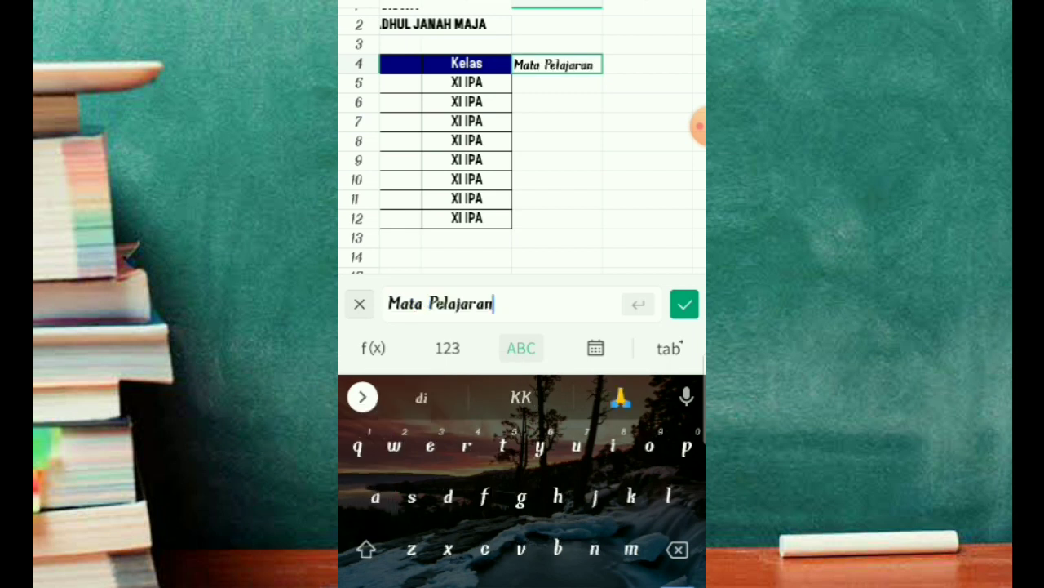
key("Return")
Enter the subjects Ekonomi, Biologi and Kimia in cells D5 to F5.
left_click(467, 63)
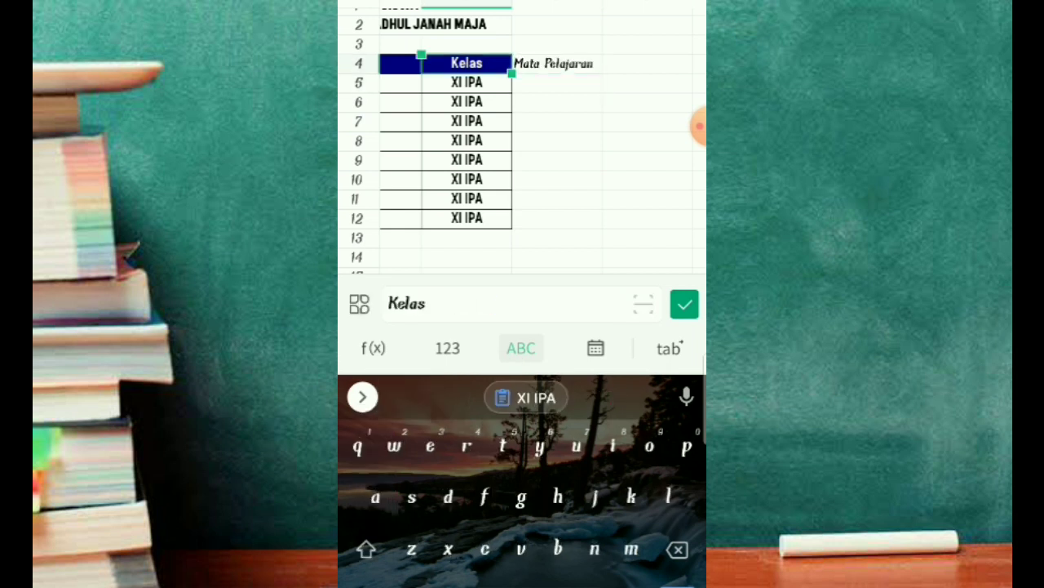
left_click(558, 83)
type("Ekono")
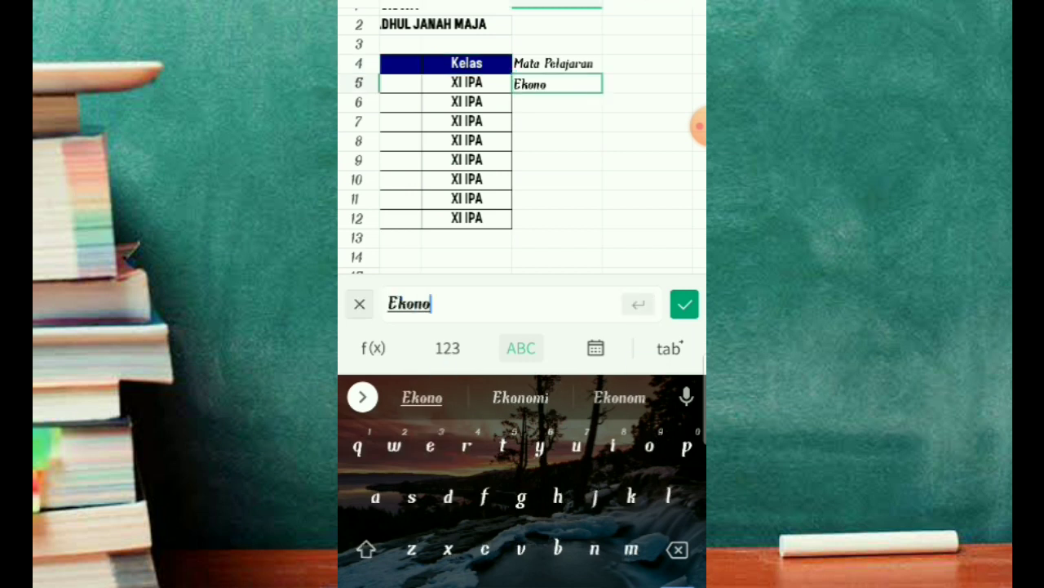
left_click(520, 397)
left_click(669, 349)
type("Biolo")
left_click(520, 397)
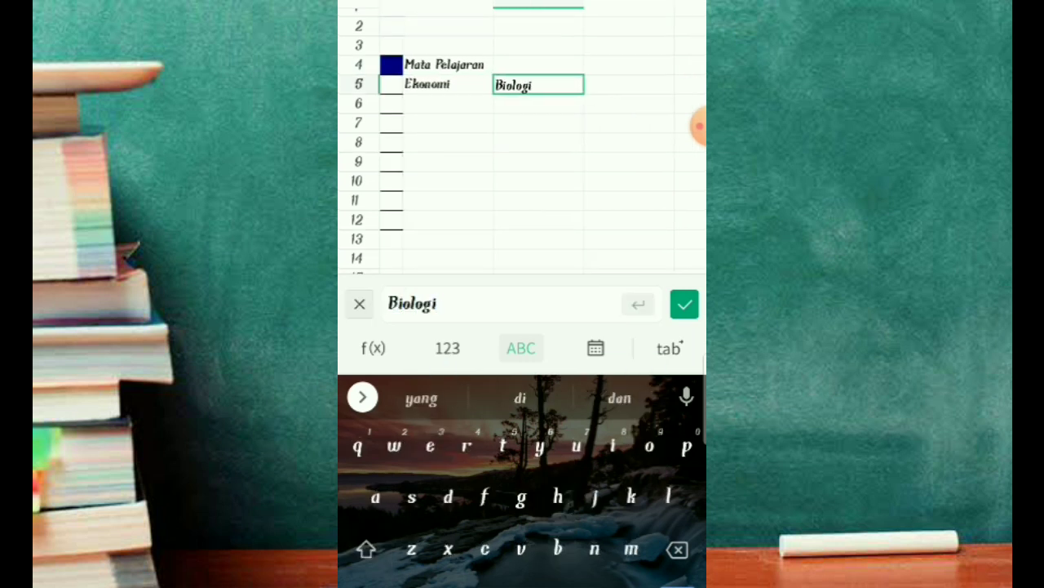
left_click(670, 349)
type("Ki")
left_click(519, 397)
left_click(629, 161)
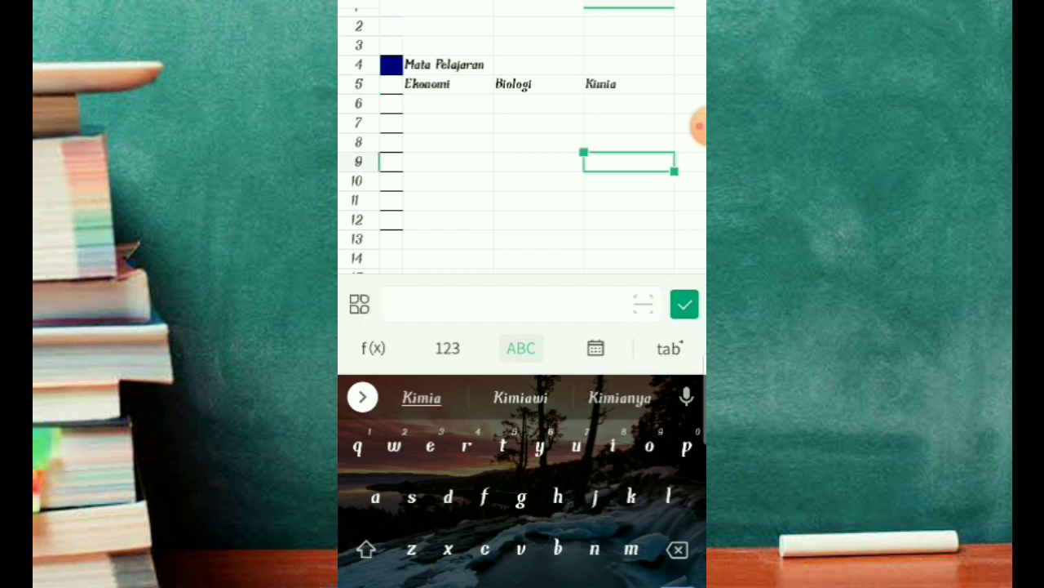
Select the Mata Pelajaran heading across the subject columns in row 4.
left_click(444, 65)
left_click_drag(494, 72, 674, 74)
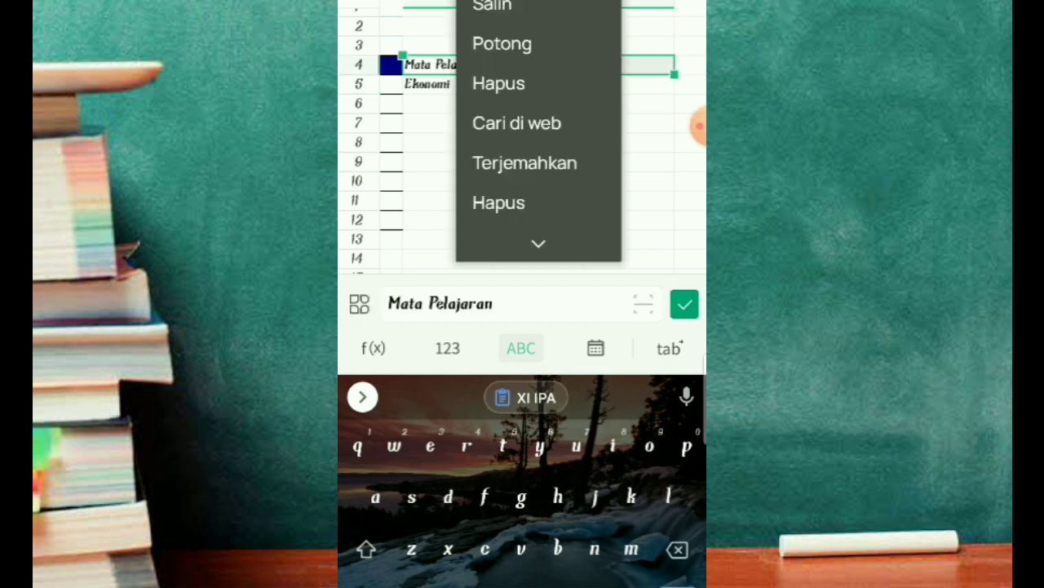
left_click(539, 220)
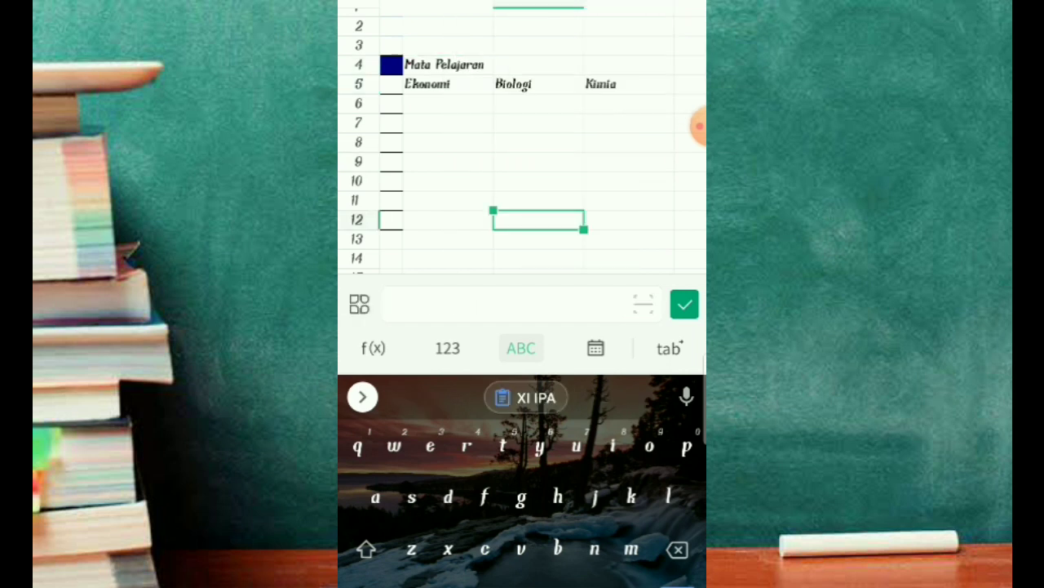
key("Escape")
Centre the Mata Pelajaran heading across the Ekonomi, Biologi and Kimia columns D4:F4.
left_click(444, 105)
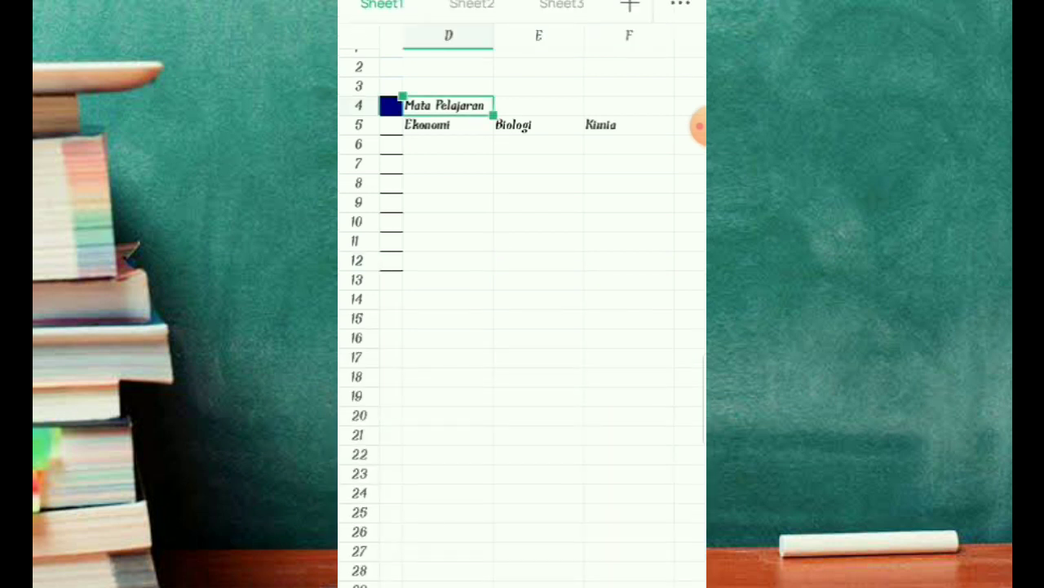
left_click_drag(492, 115, 674, 115)
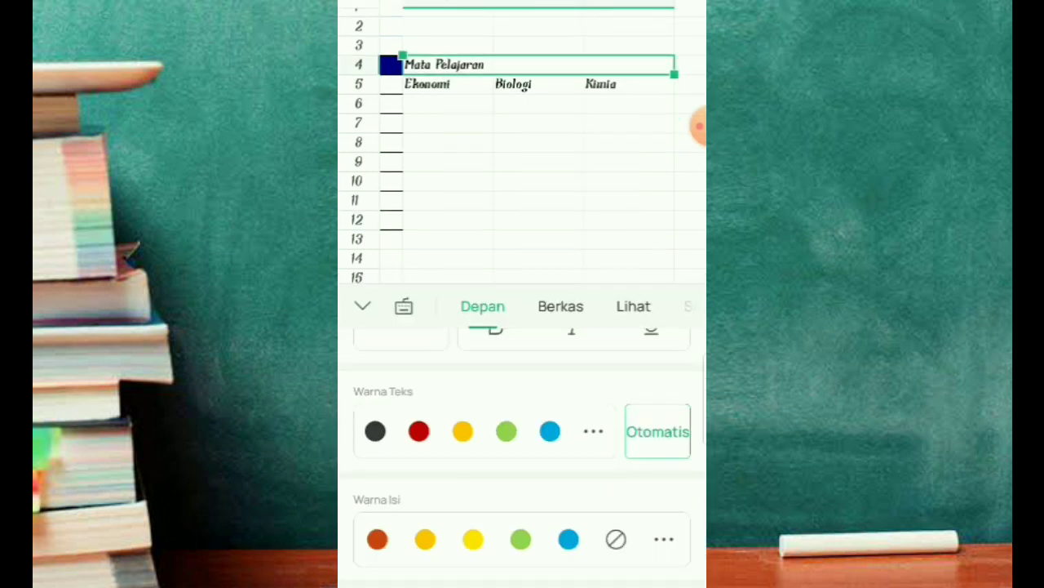
scroll(522, 449, "up", 2)
scroll(522, 449, "down", 4)
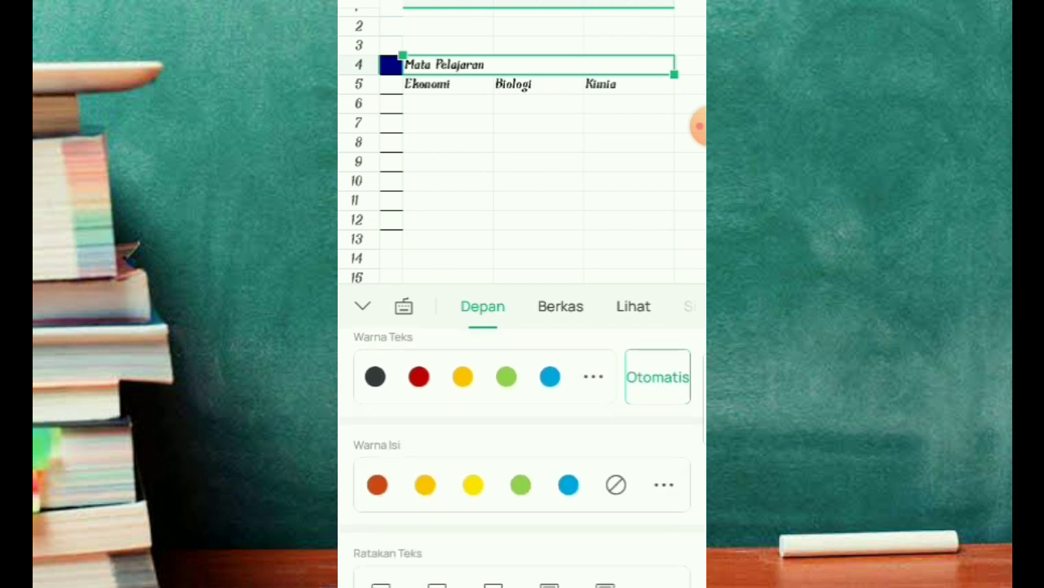
left_click(437, 536)
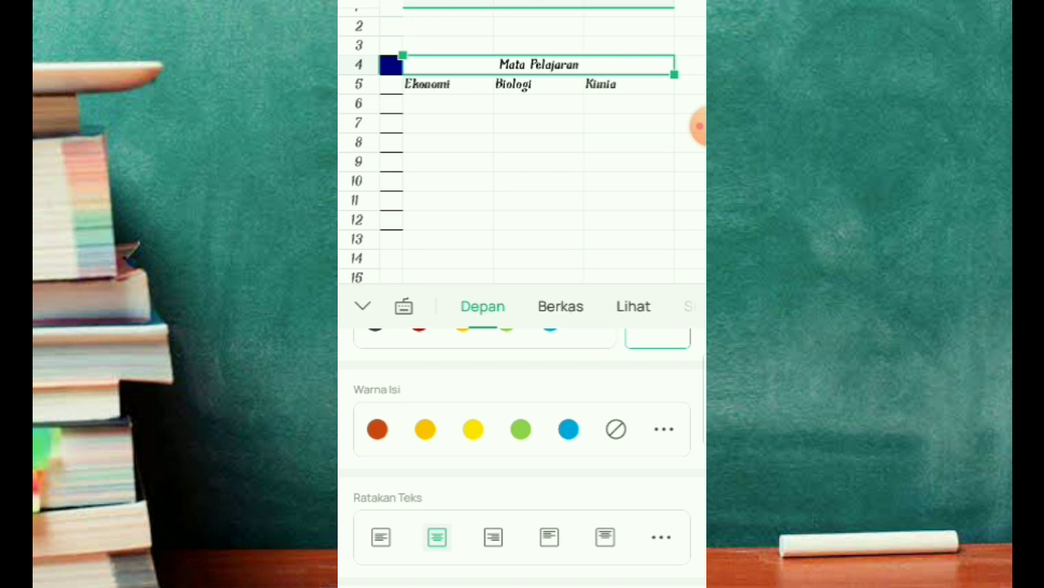
Apply All Borders to every cell of the subject grid D4:F12.
left_click_drag(674, 74, 674, 229)
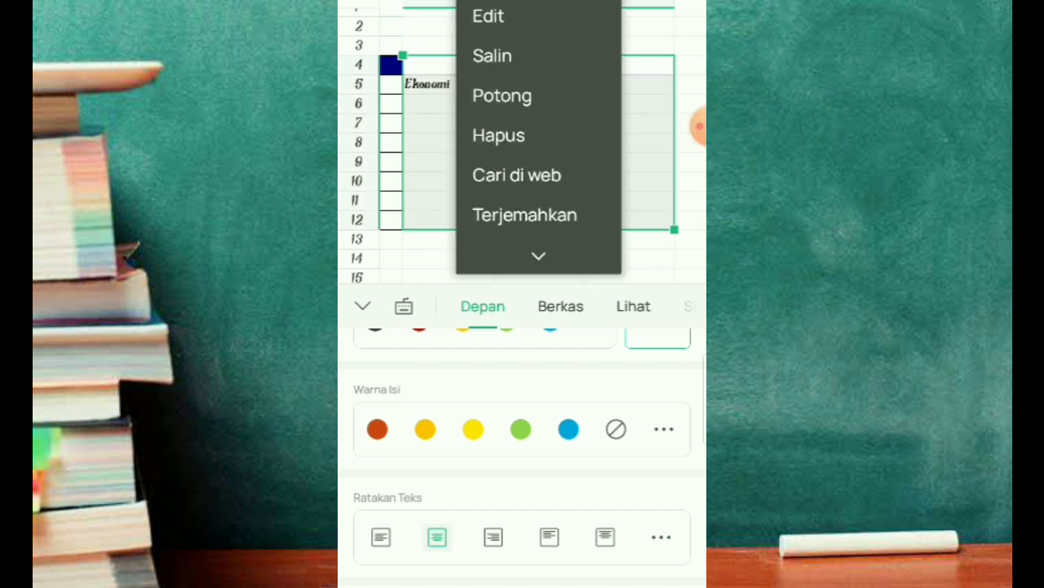
scroll(523, 457, "up", 3)
scroll(522, 457, "down", 5)
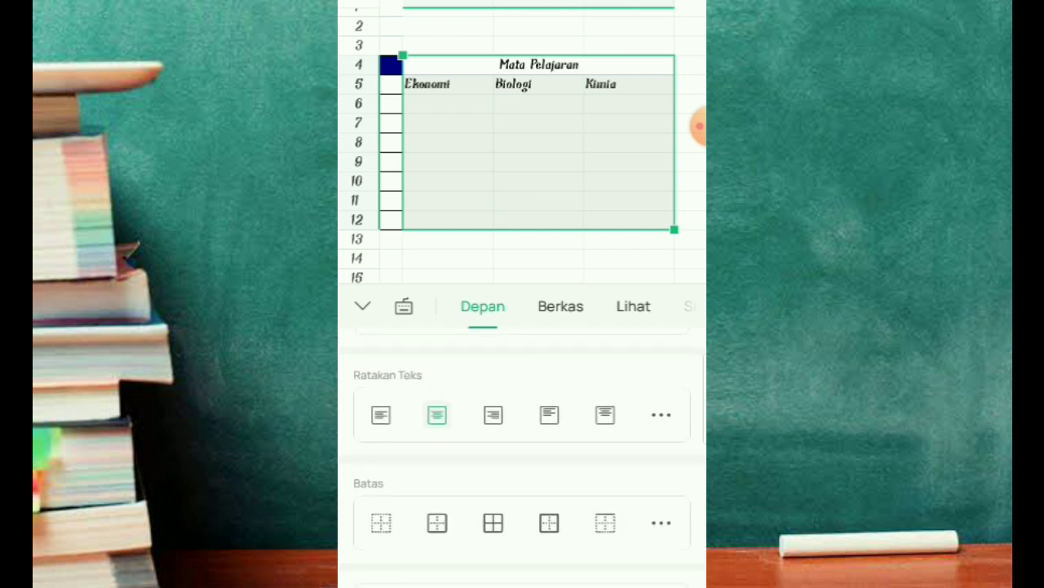
left_click(493, 523)
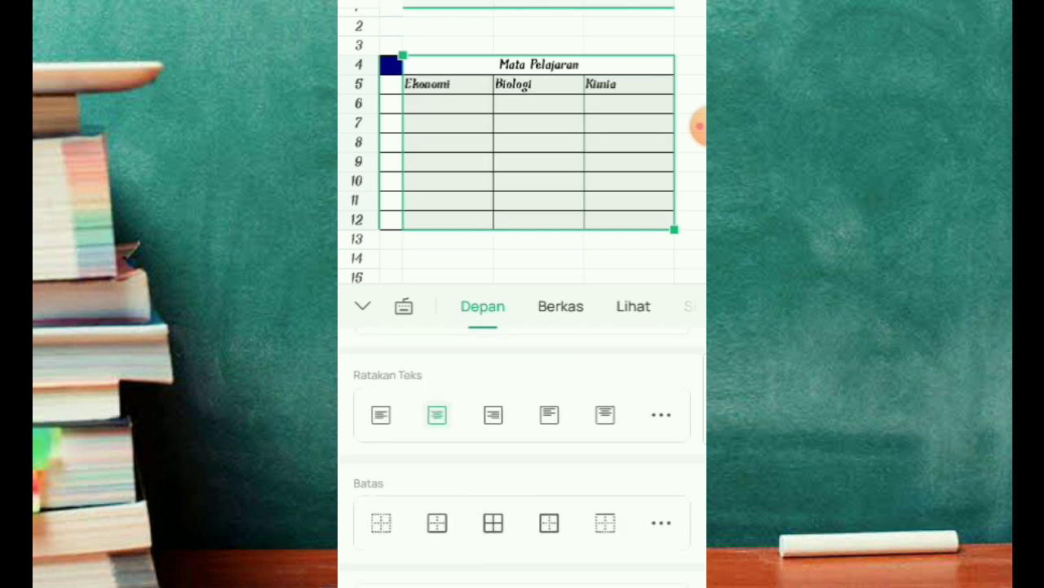
scroll(522, 448, "up", 5)
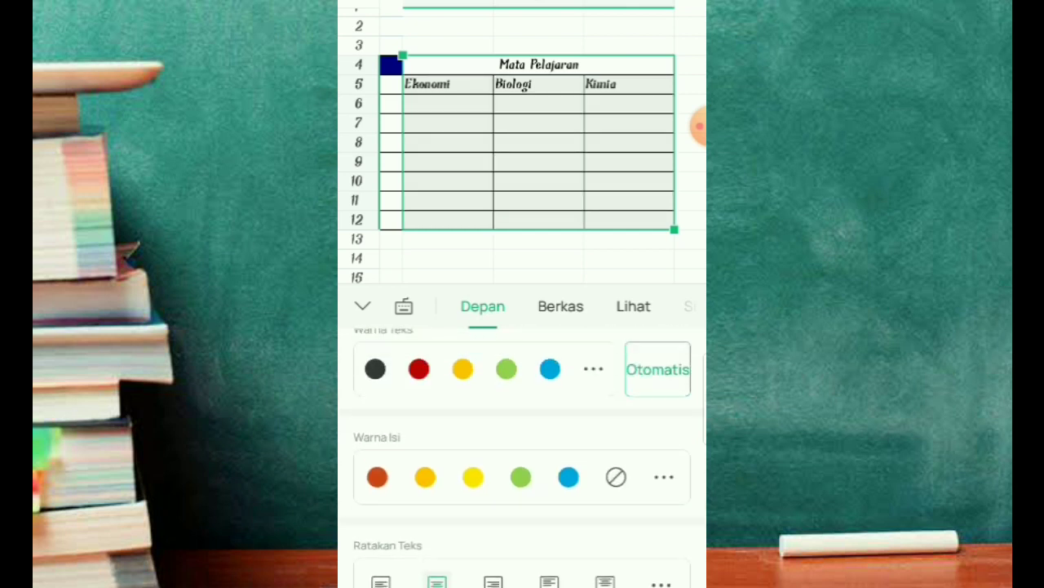
Set the subject table font to Bond 4F SemiBold and centre Ekonomi, Biologi and Kimia.
left_click(578, 364)
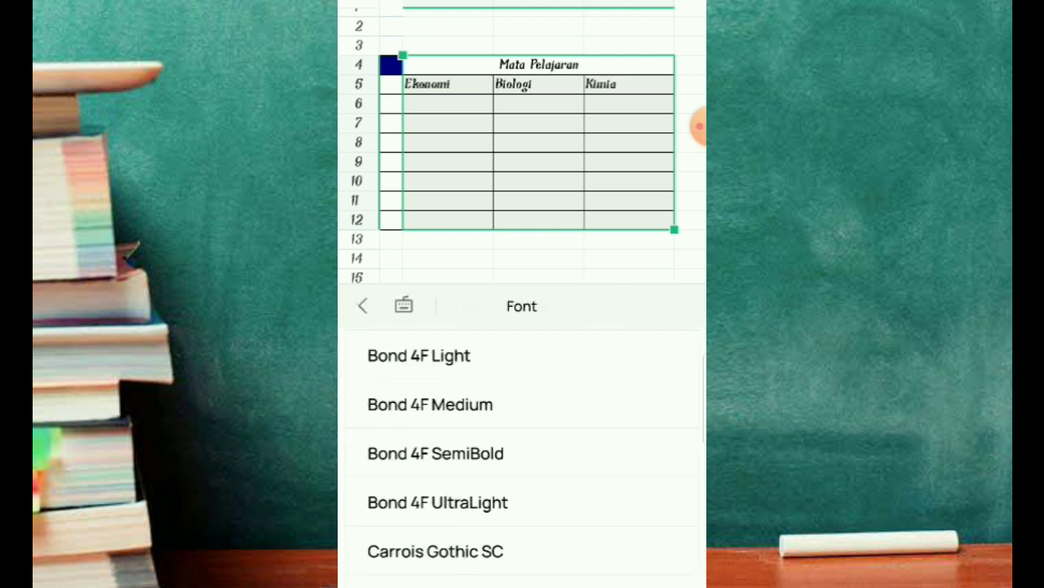
left_click(435, 453)
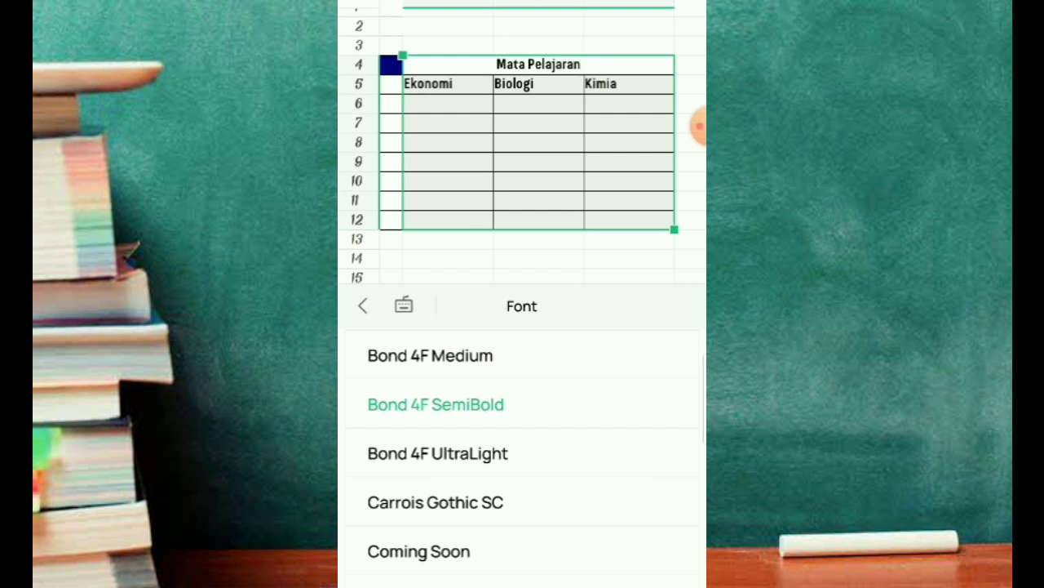
left_click(363, 305)
scroll(523, 457, "down", 5)
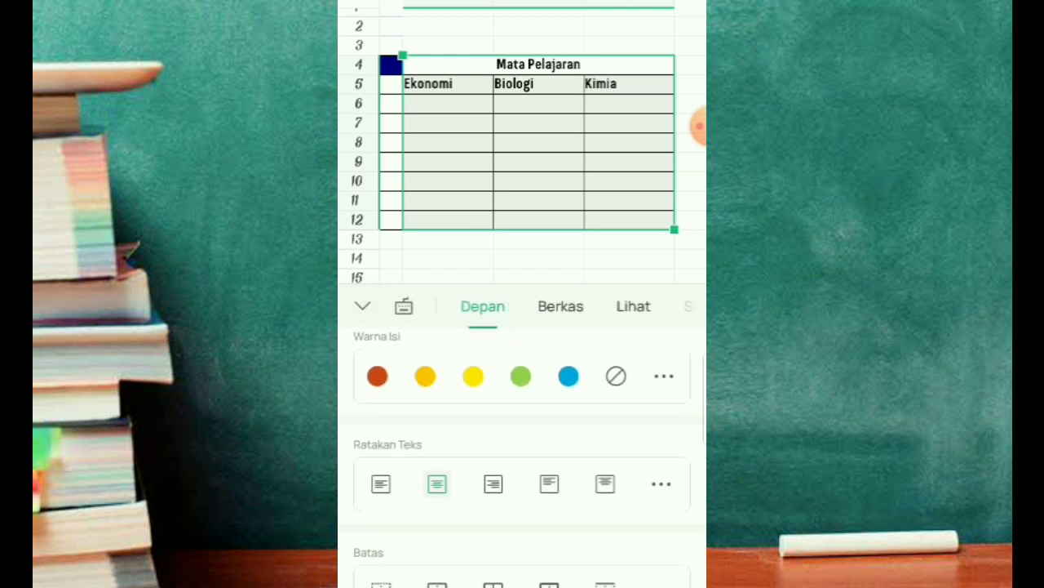
left_click(437, 484)
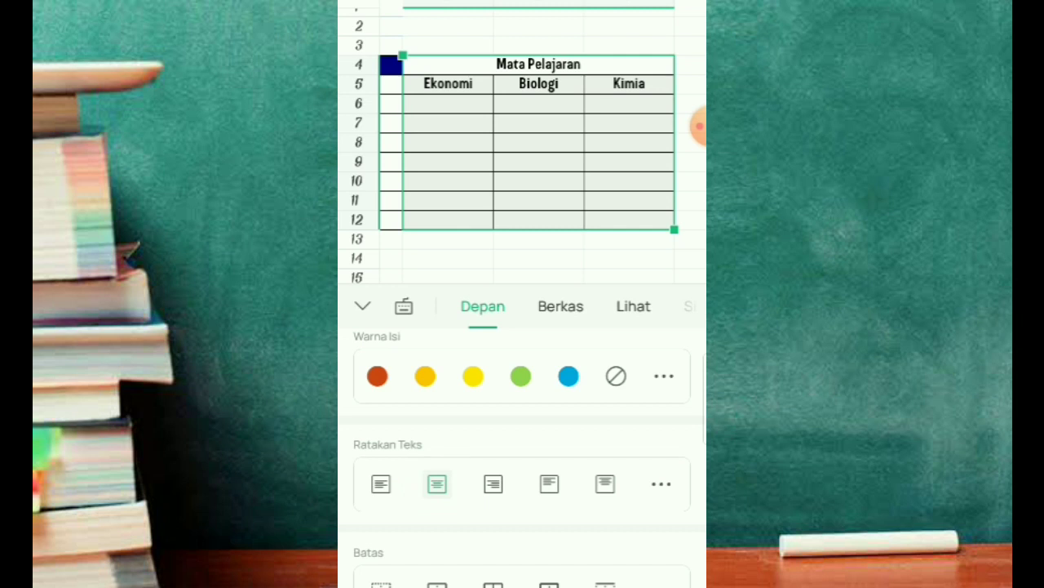
left_click(448, 239)
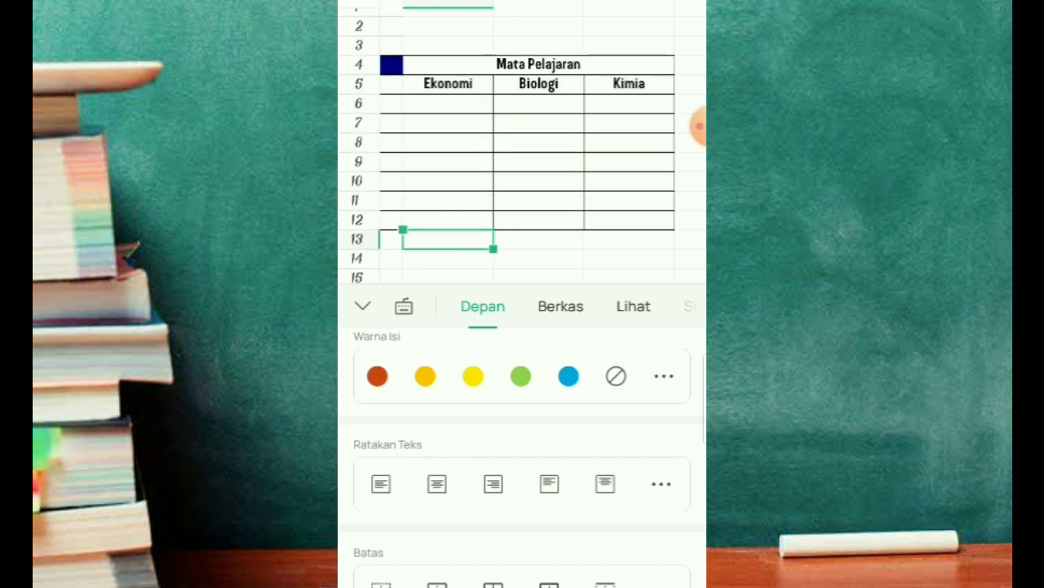
Fill the Mata Pelajaran heading and the subject names row yellow.
left_click(538, 64)
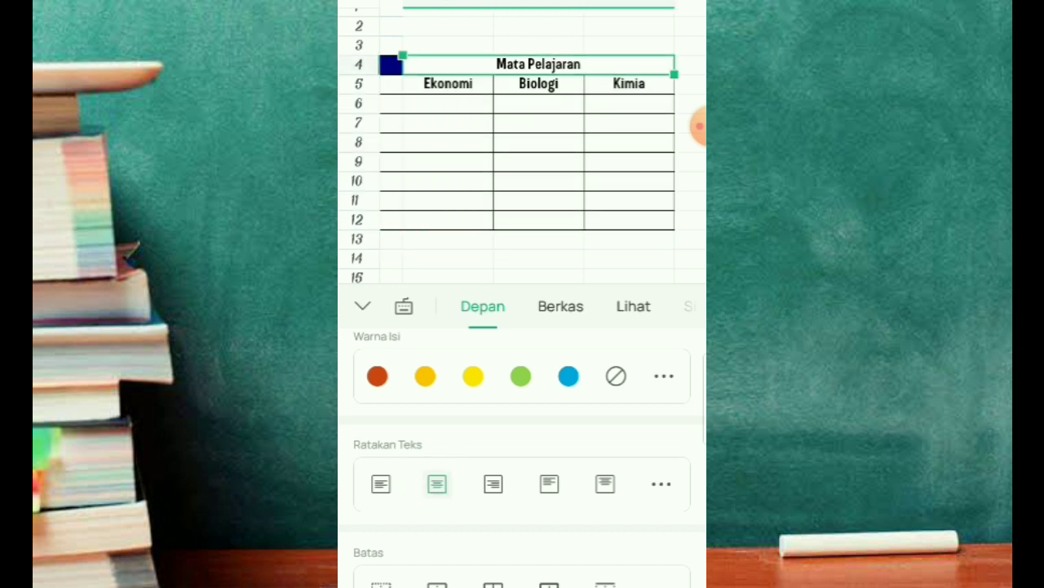
left_click_drag(674, 74, 674, 94)
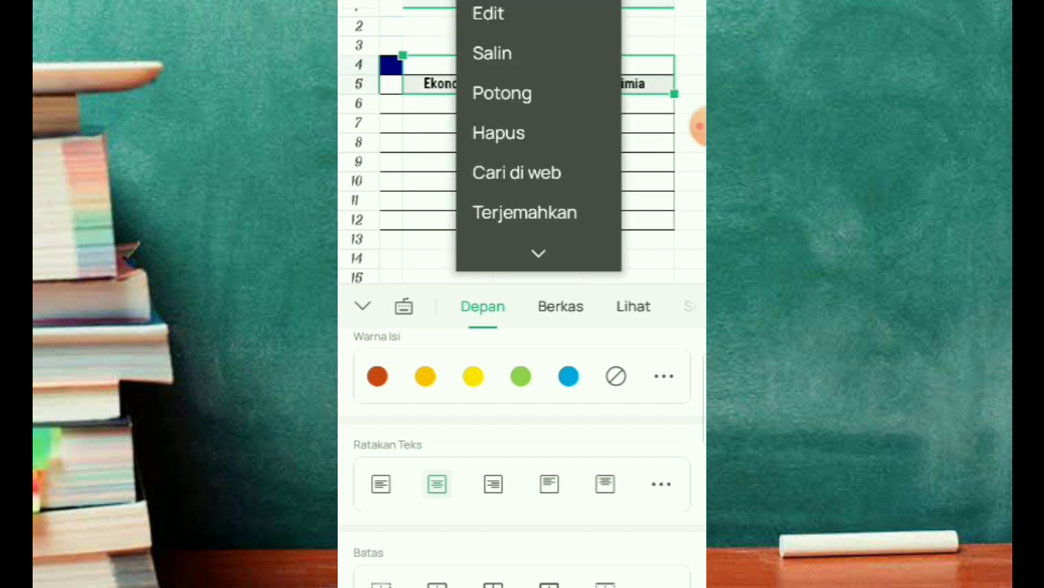
left_click(474, 375)
left_click(539, 181)
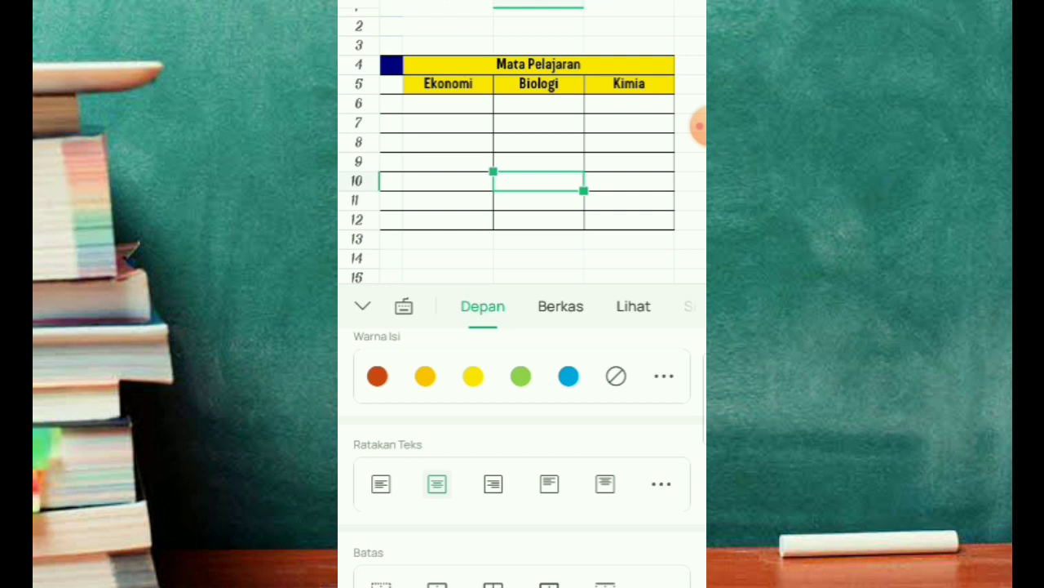
left_click(362, 306)
Copy the student numbers, names and classes in A5:C12.
scroll(522, 204, "down", 5)
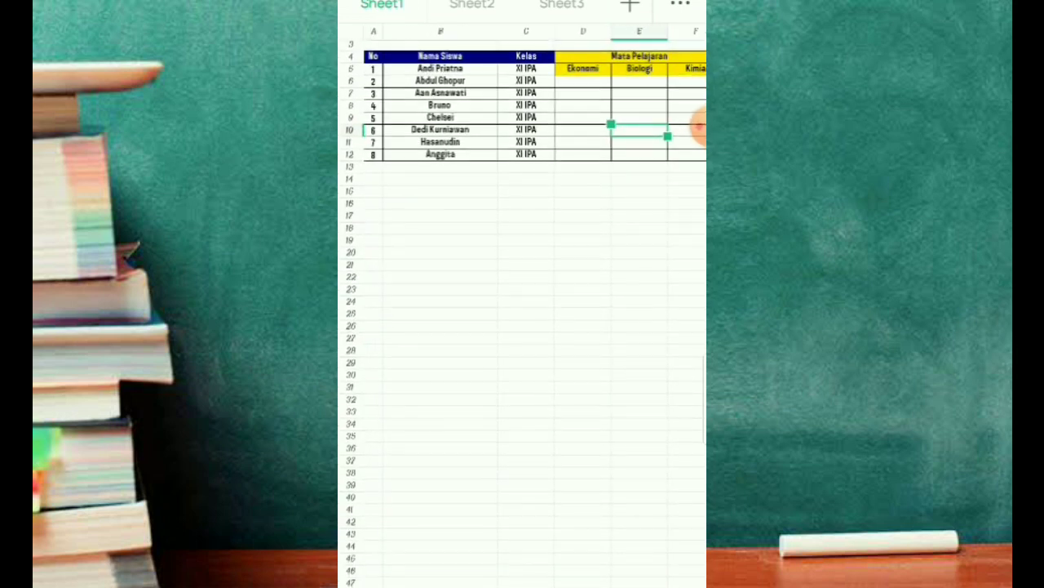
left_click_drag(620, 244, 590, 272)
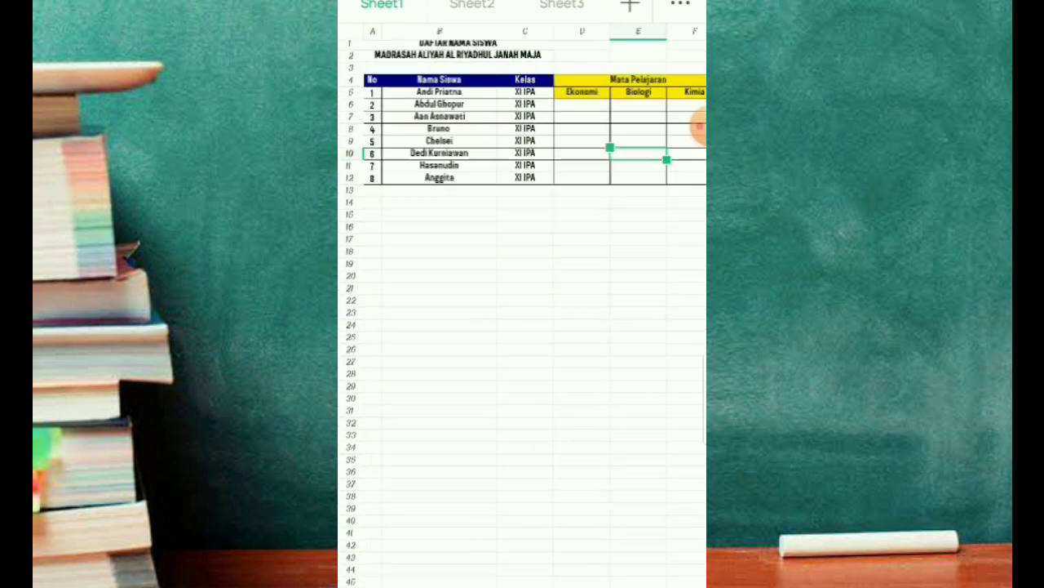
left_click(700, 125)
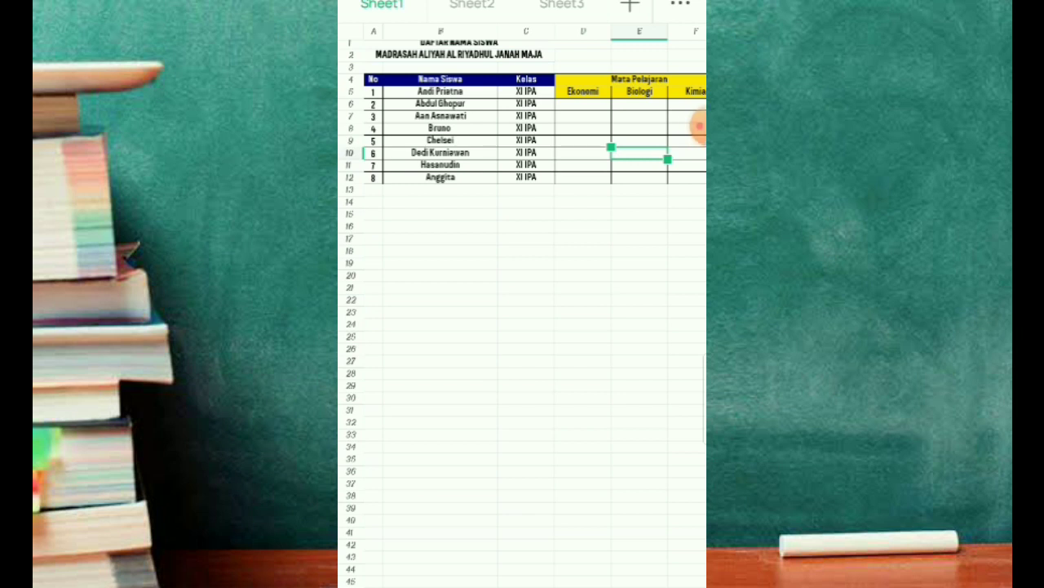
left_click(373, 90)
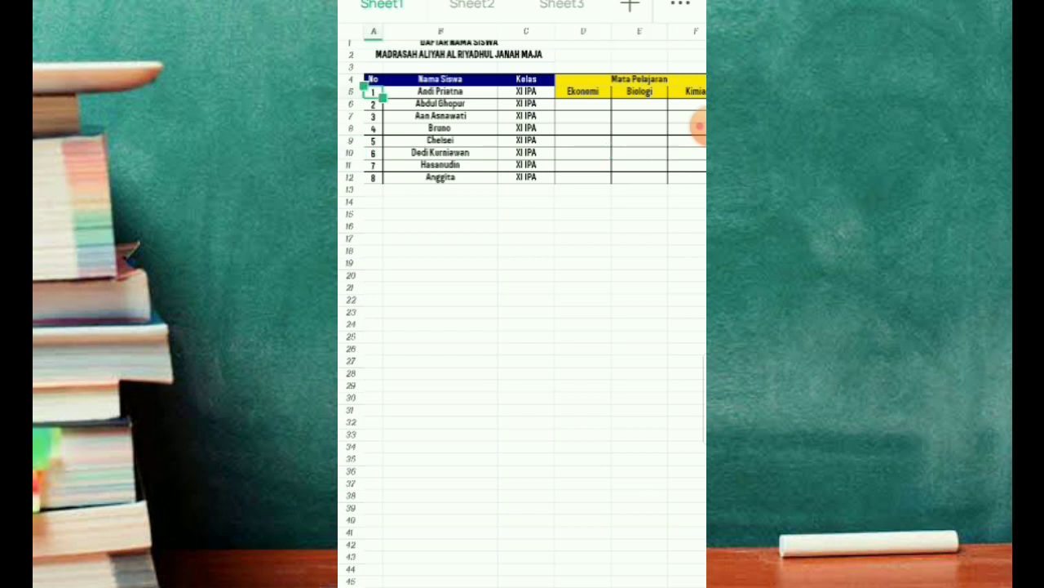
left_click_drag(383, 97, 554, 196)
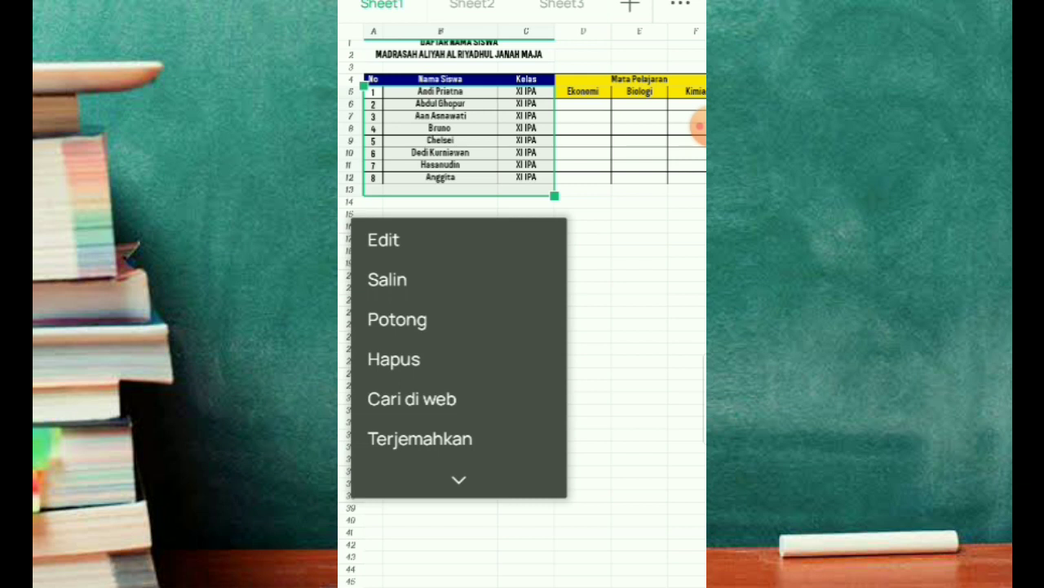
left_click(639, 250)
left_click(683, 125)
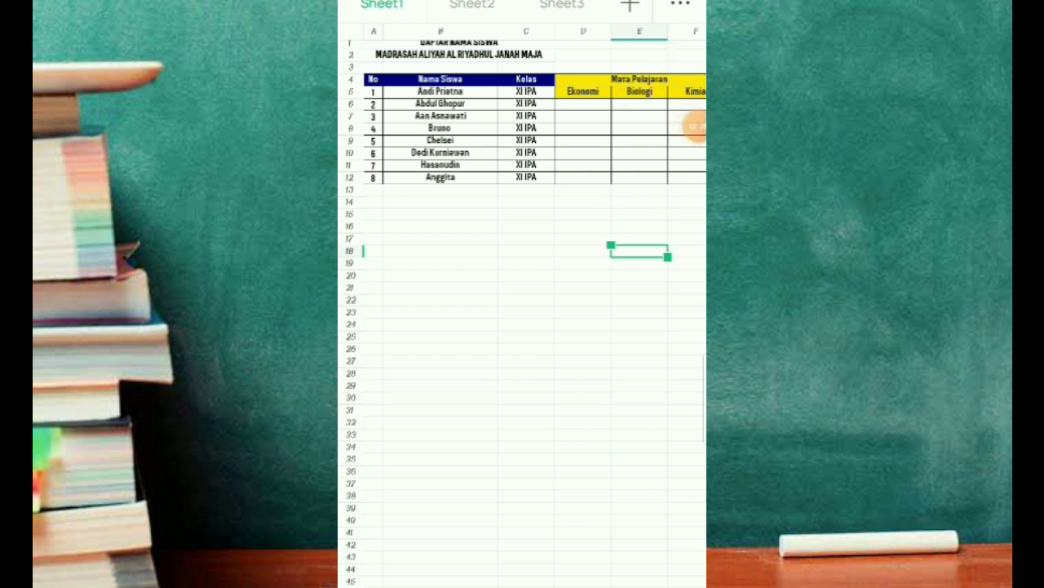
left_click(373, 92)
left_click_drag(382, 97, 554, 182)
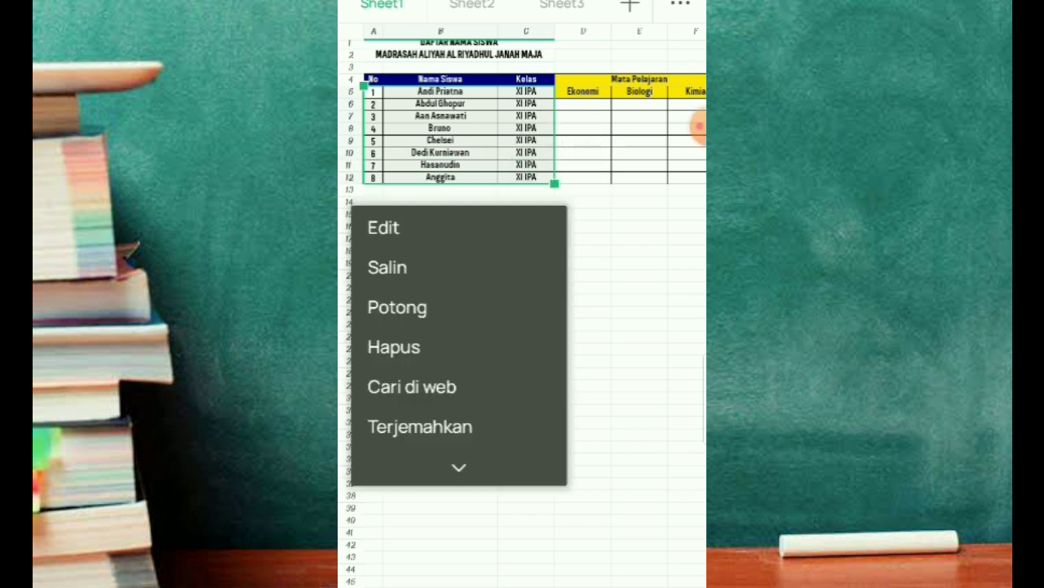
left_click(386, 267)
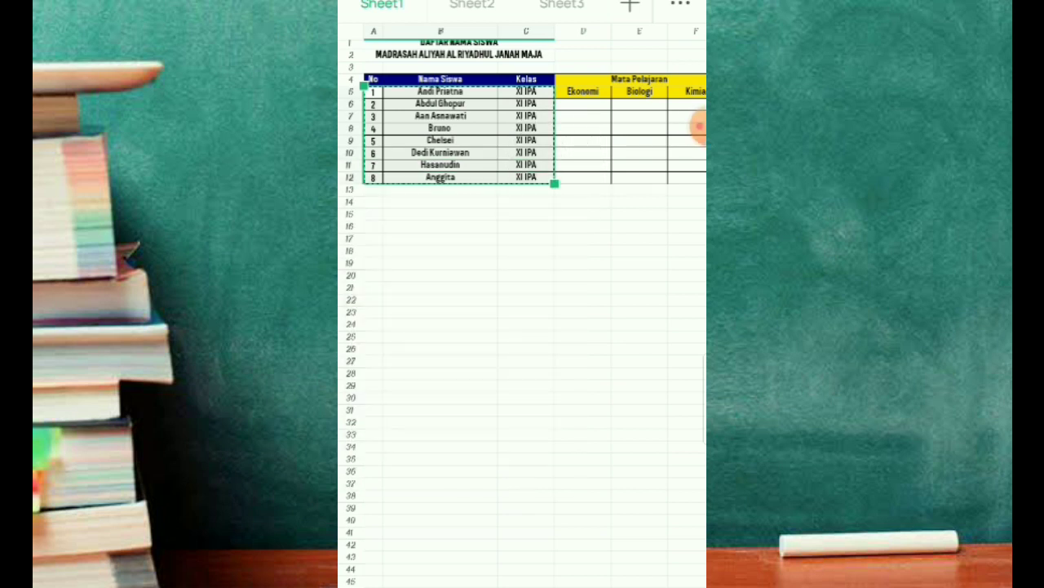
Paste the student list starting at A6, then select the last row A13:E13.
left_click(373, 104)
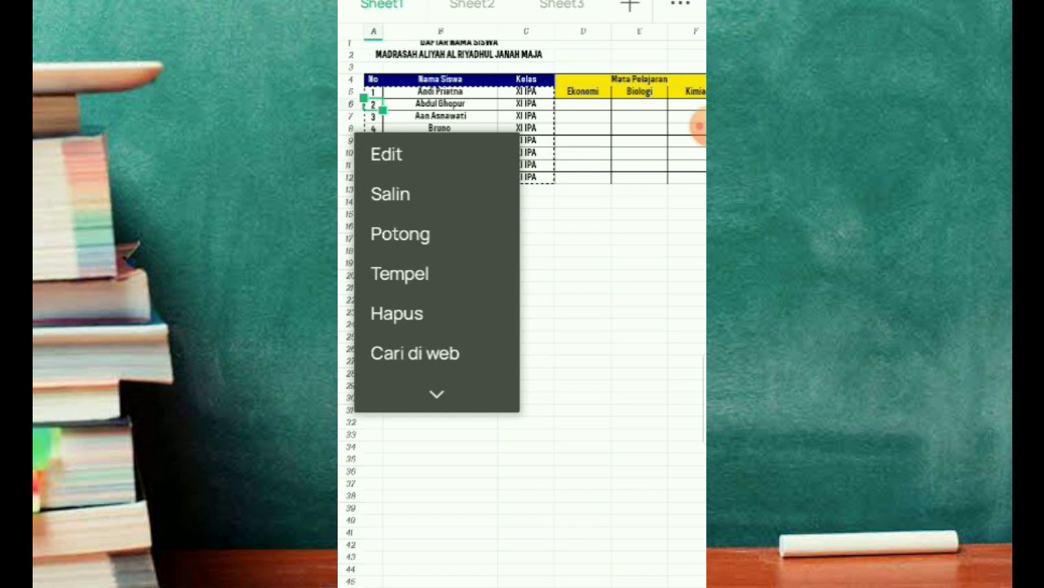
left_click(510, 271)
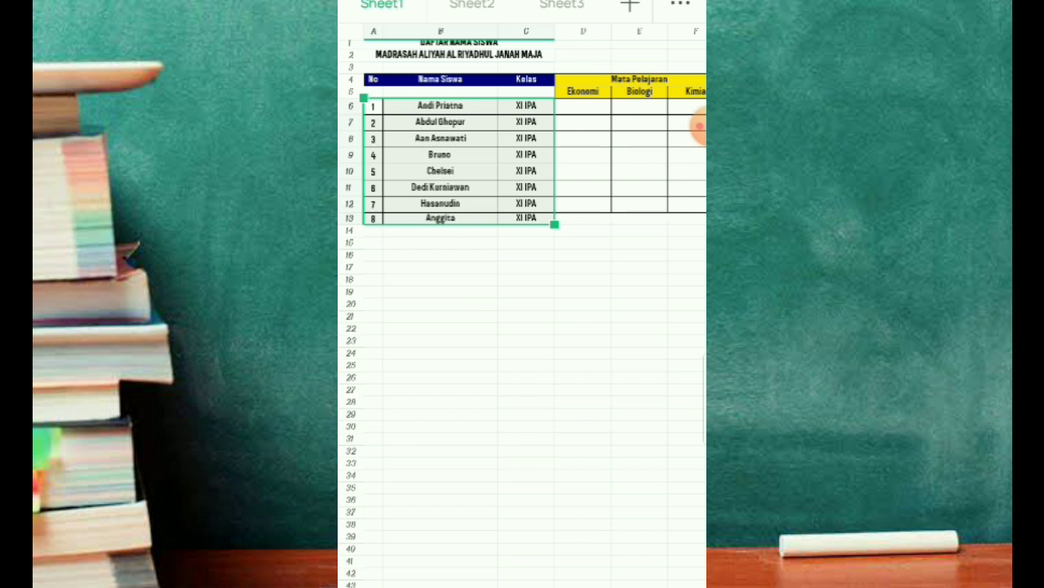
left_click(439, 267)
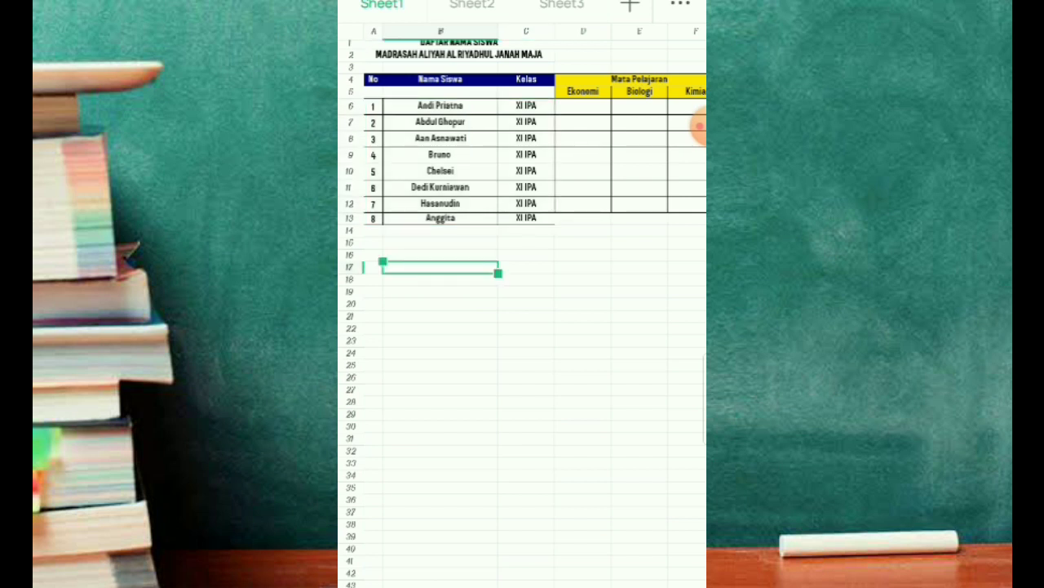
left_click(373, 218)
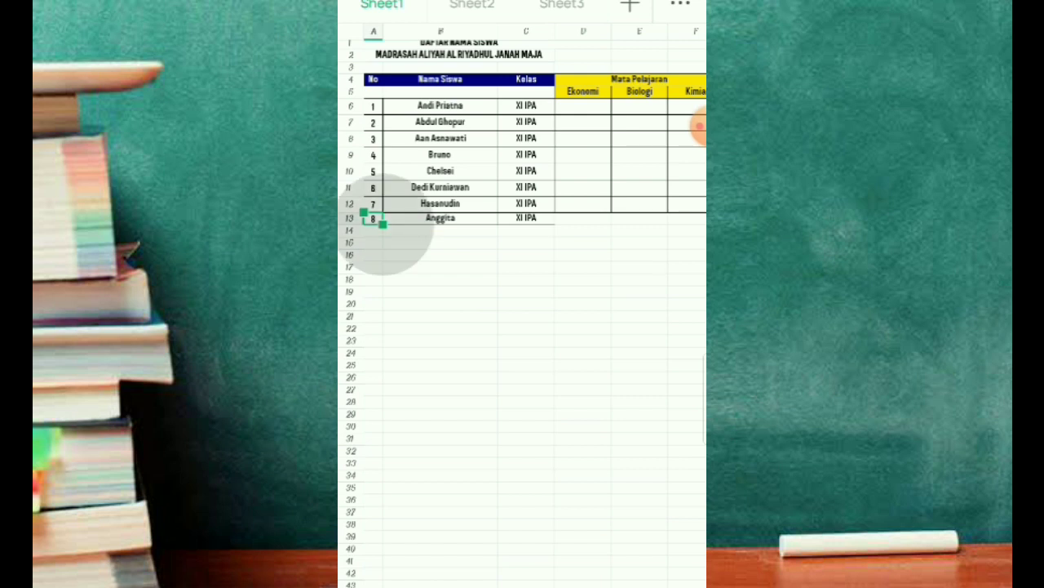
mouse_move(383, 225)
left_mouse_down()
mouse_move(668, 225)
mouse_move(608, 223)
left_mouse_up()
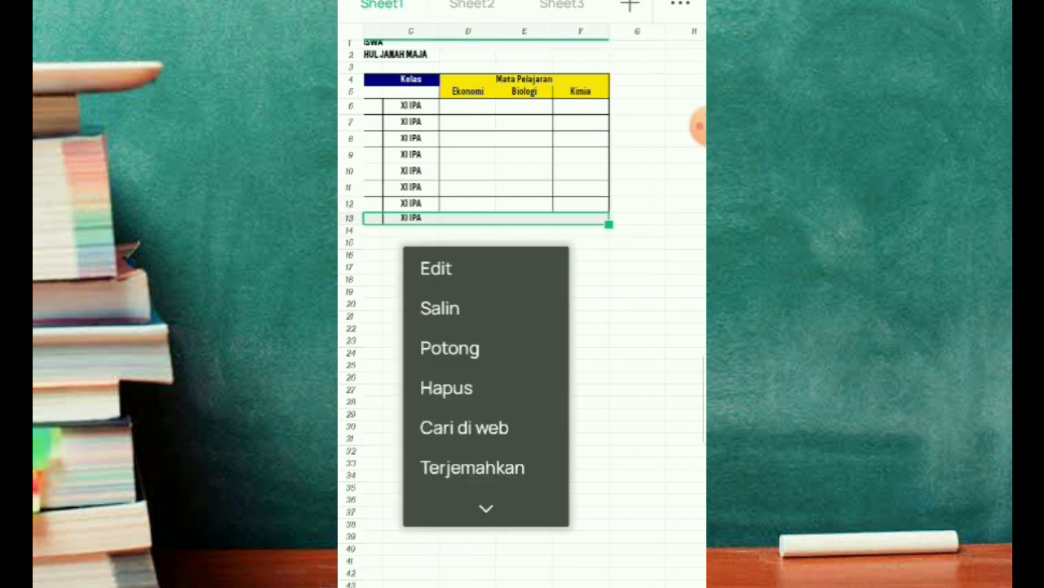
left_click(435, 267)
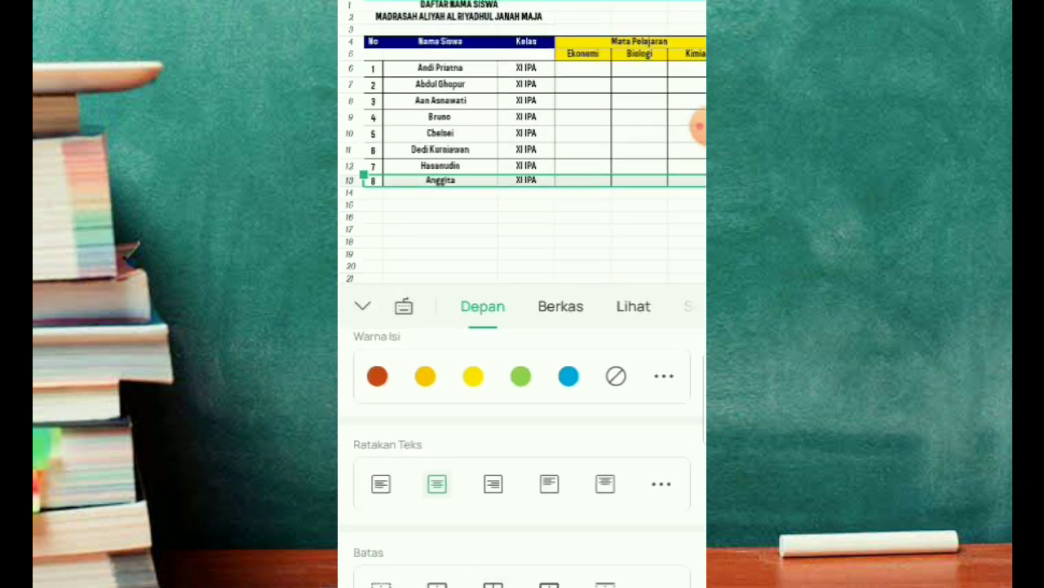
Merge the Nama Siswa header into one cell spanning rows 4 and 5.
left_click(527, 45)
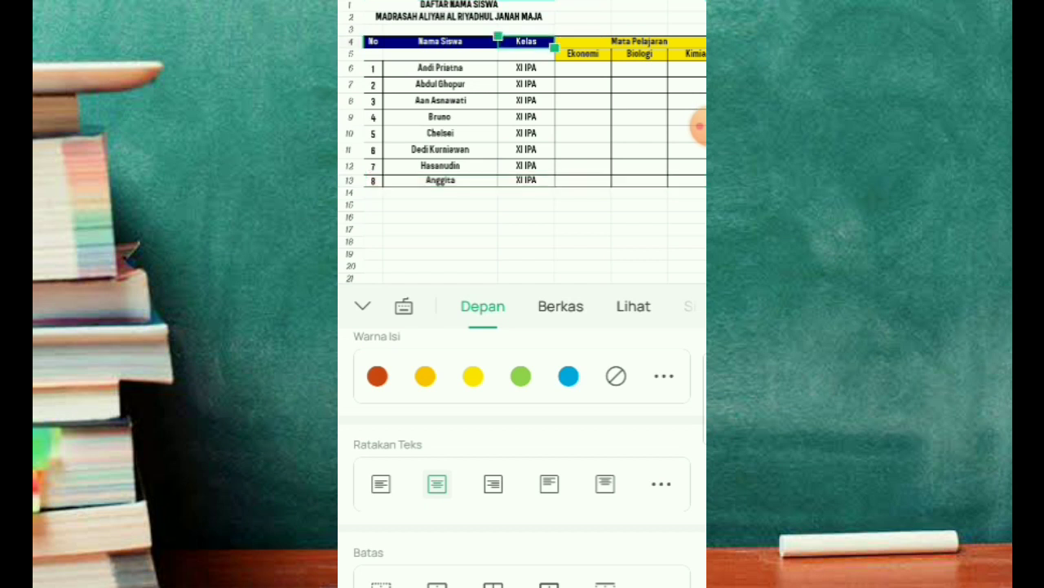
left_click_drag(564, 40, 572, 77)
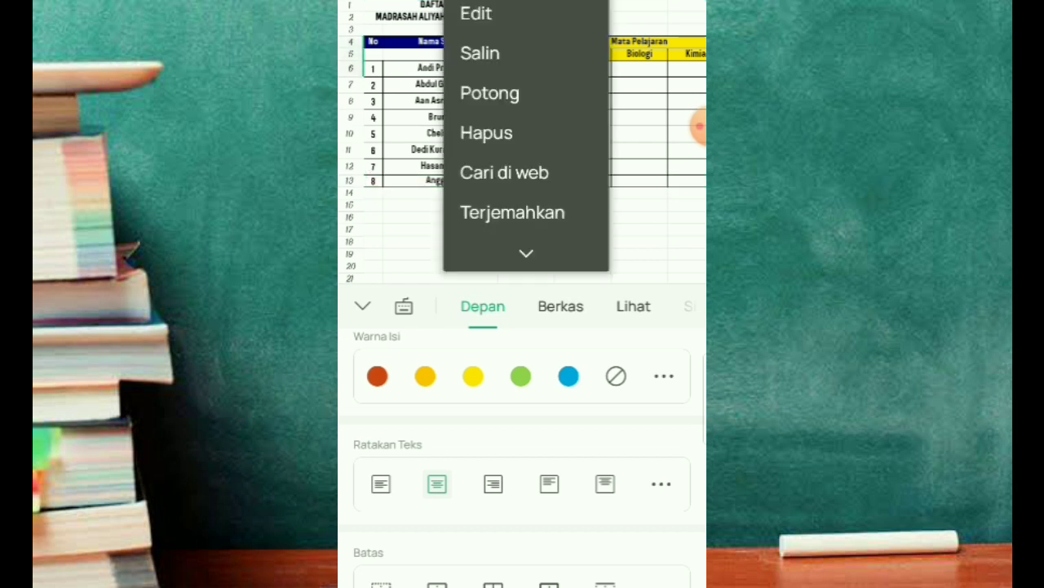
left_click(526, 45)
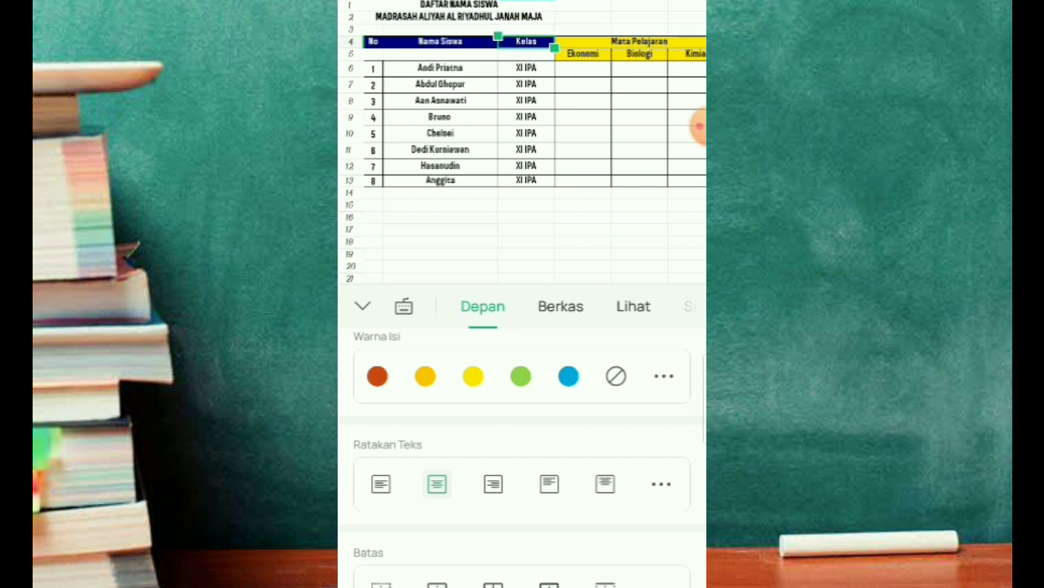
left_click_drag(555, 47, 553, 74)
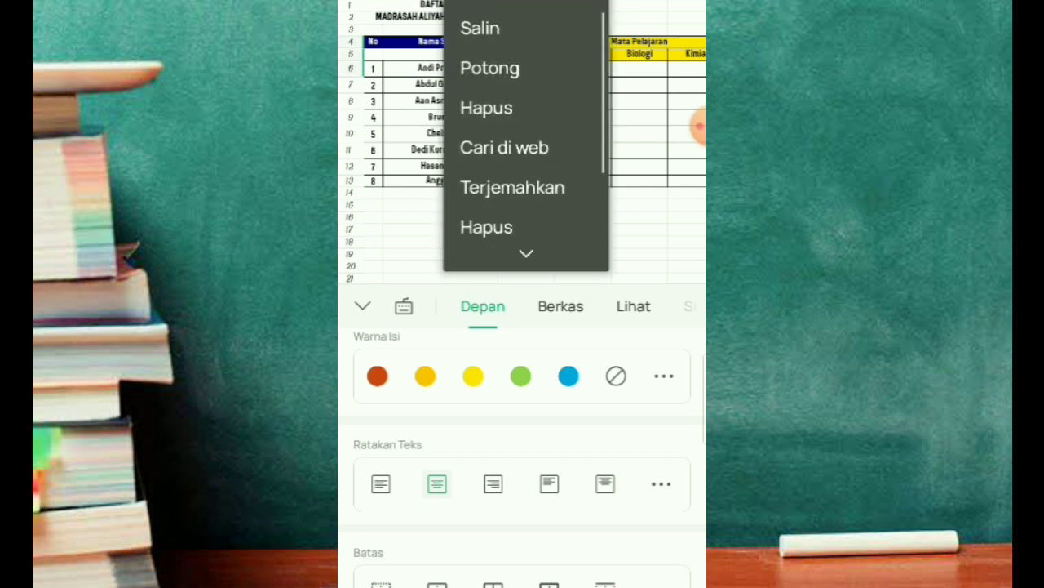
left_click(424, 166)
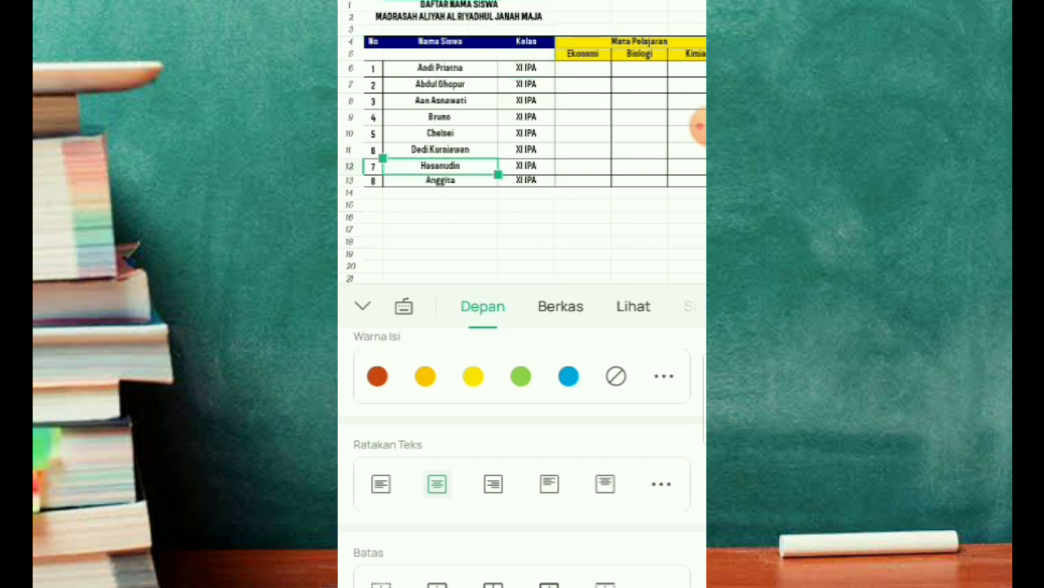
left_click(440, 45)
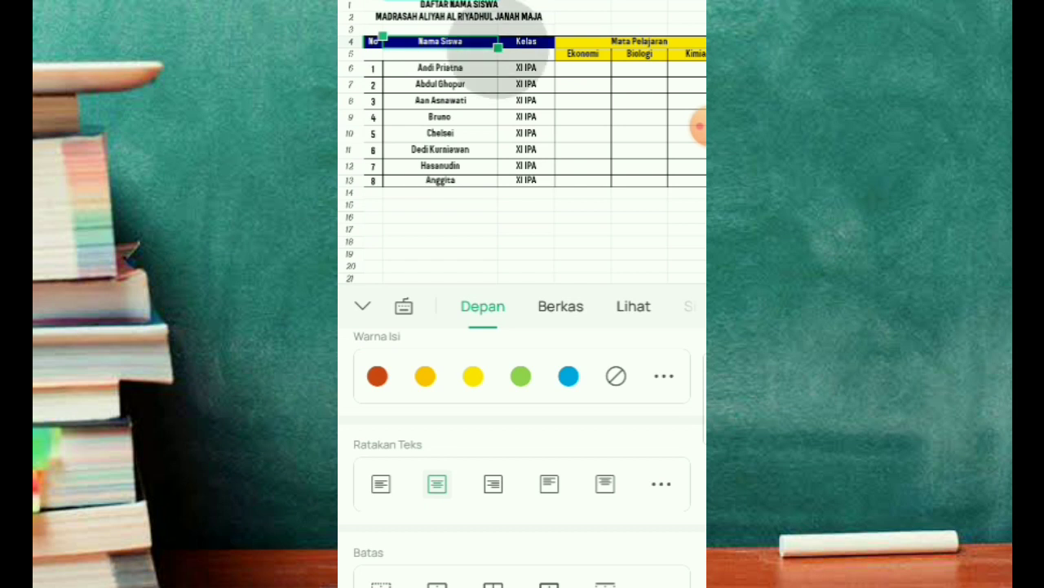
left_click_drag(498, 47, 498, 59)
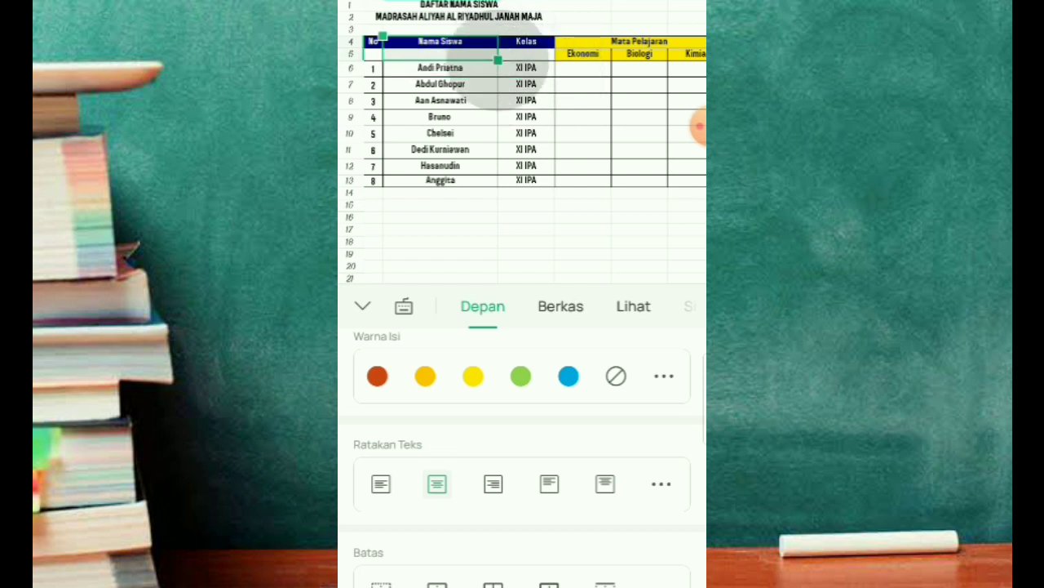
left_click(496, 75)
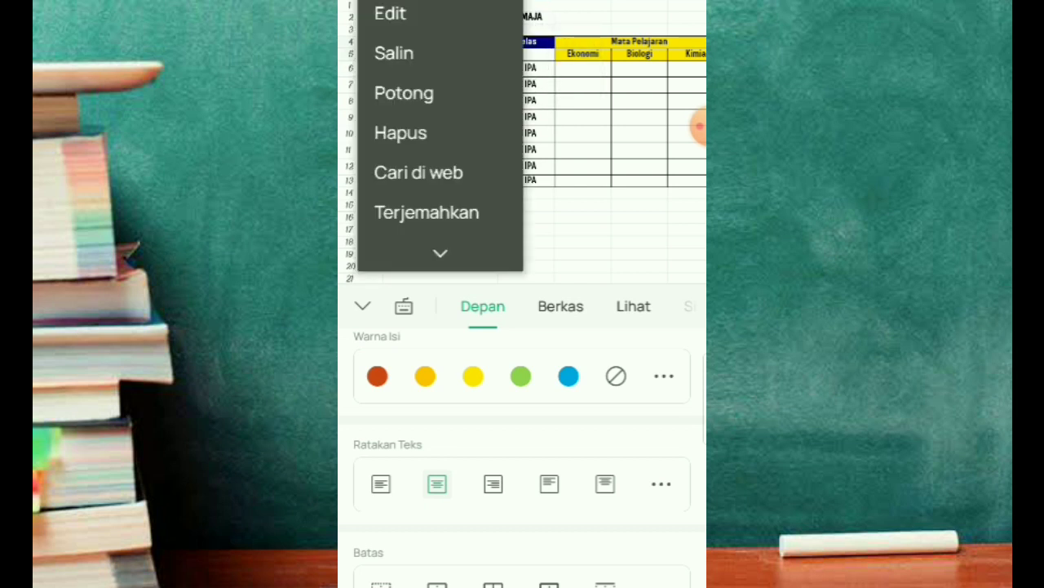
scroll(523, 448, "down", 5)
left_click(606, 488)
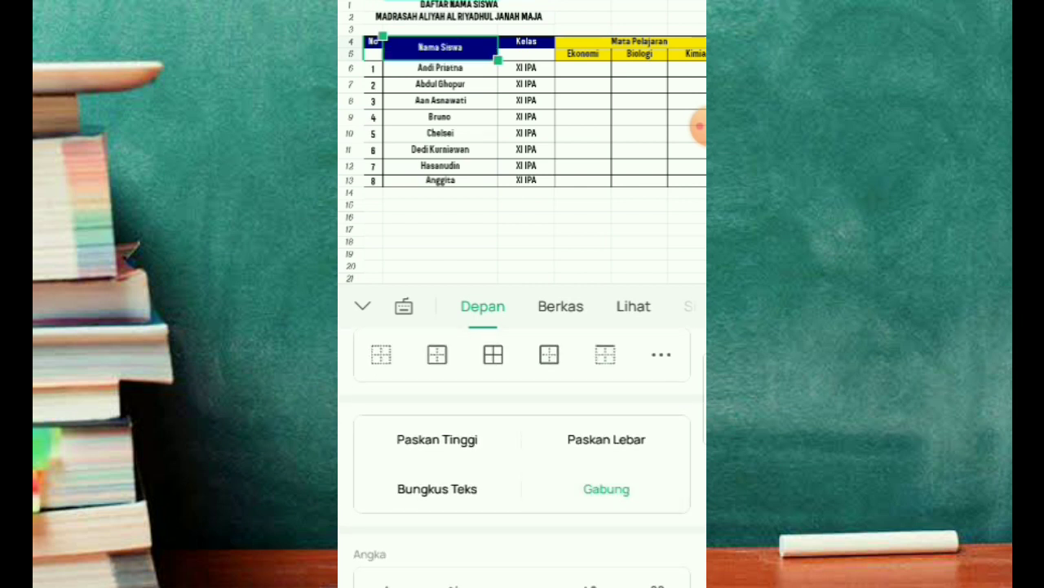
Select the Kelas header together with the cell below it in row 5.
left_click_drag(499, 39, 612, 75)
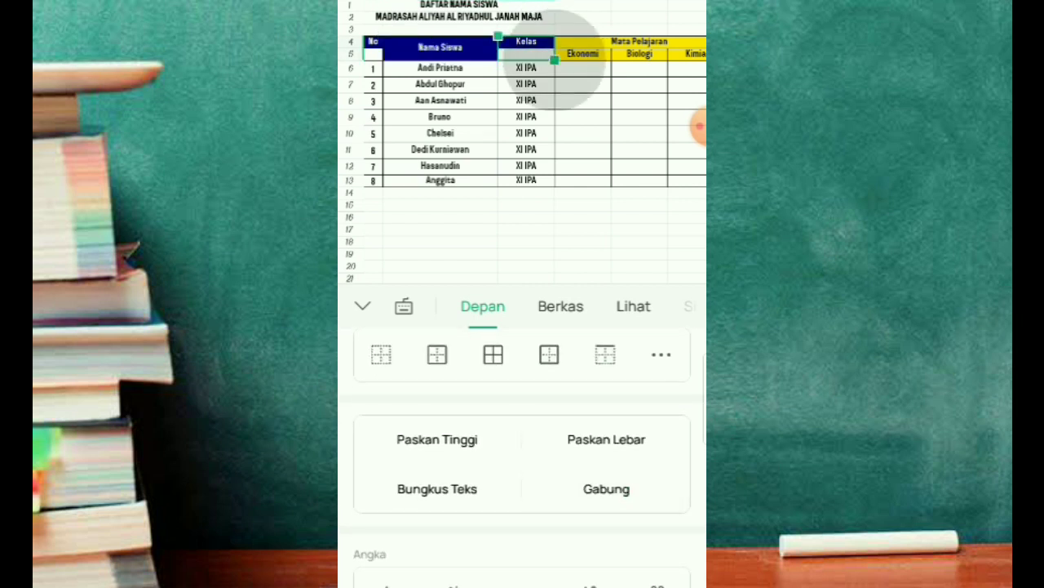
left_click(610, 81)
left_click(526, 41)
left_click_drag(554, 49, 554, 76)
left_click(440, 217)
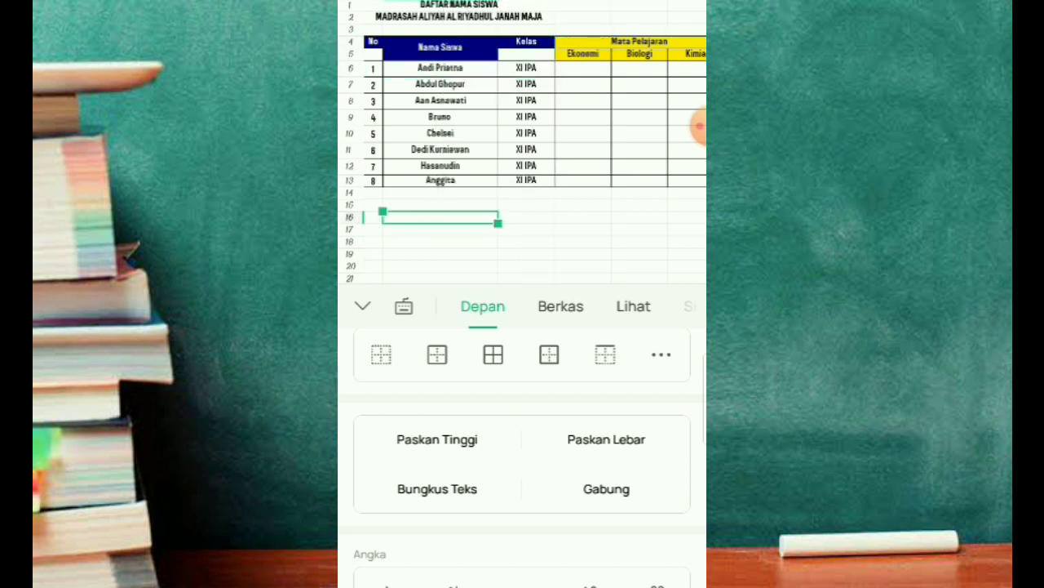
scroll(522, 138, "up", 5)
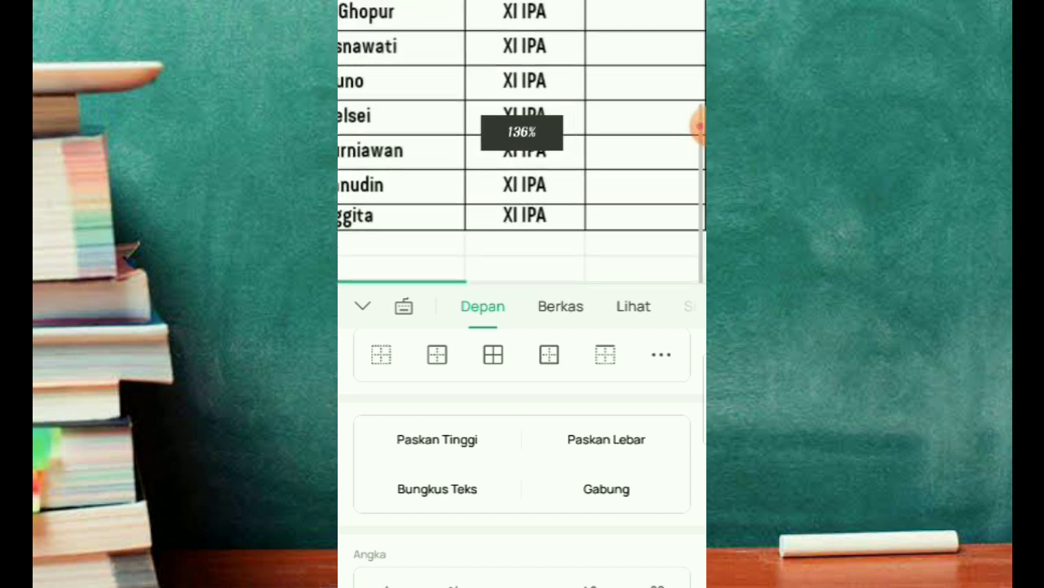
scroll(523, 147, "down", 3)
scroll(523, 146, "up", 5)
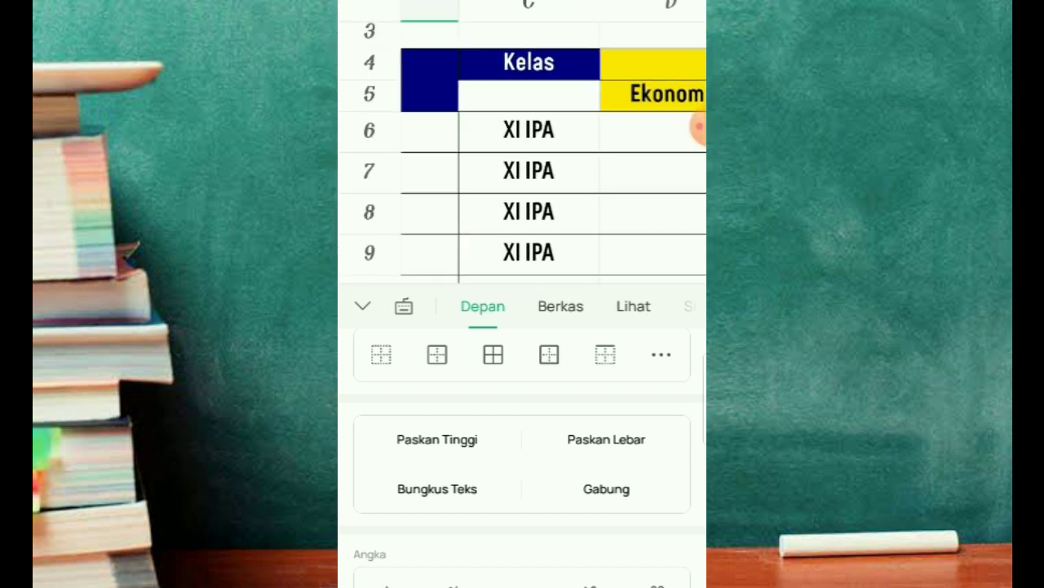
left_click(529, 79)
right_click(604, 88)
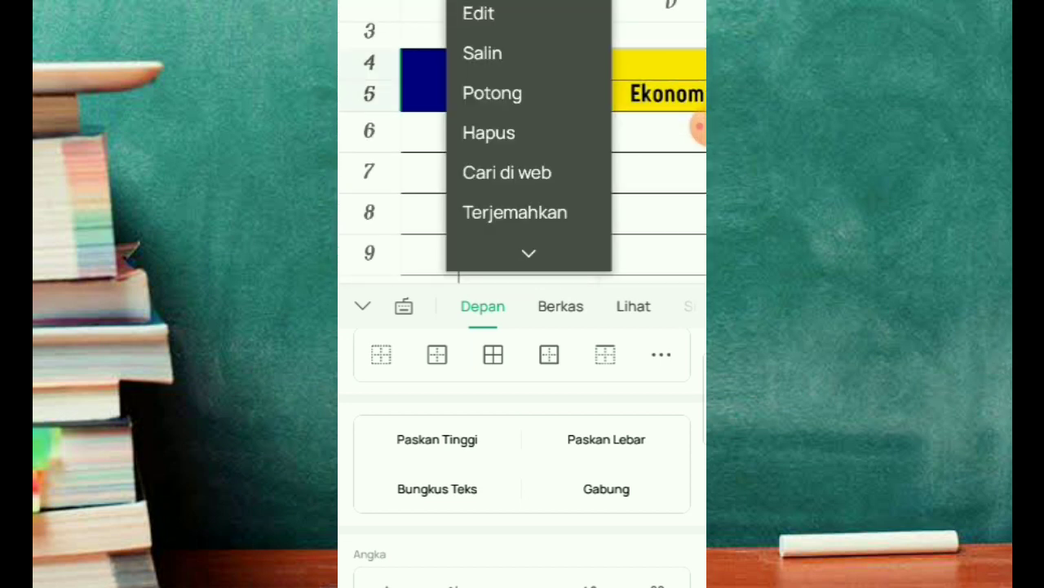
left_click(653, 171)
Merge the No header into one cell spanning rows 4 and 5.
scroll(554, 163, "left", 2)
scroll(554, 163, "left", 4)
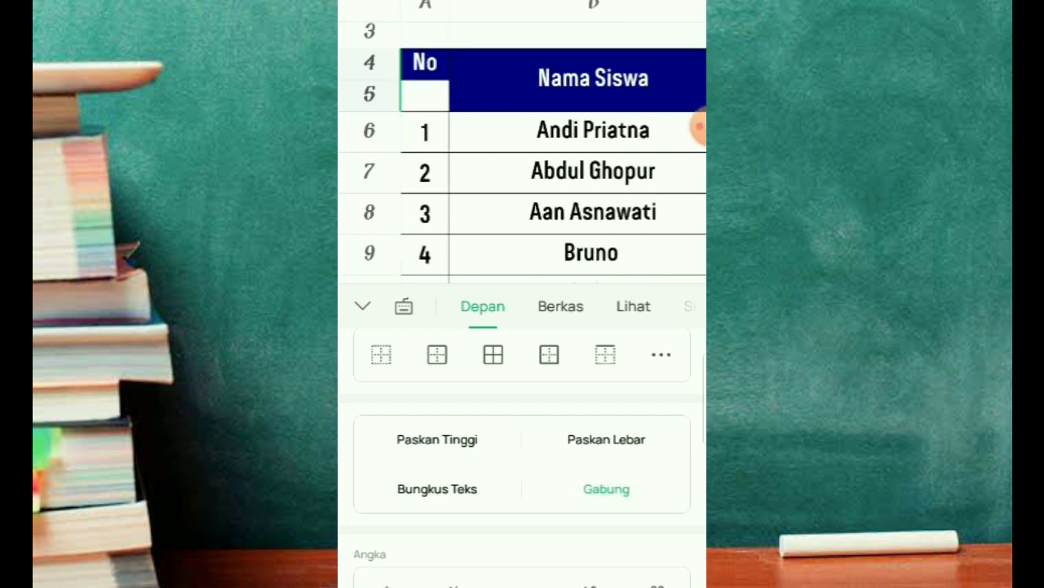
left_click(424, 63)
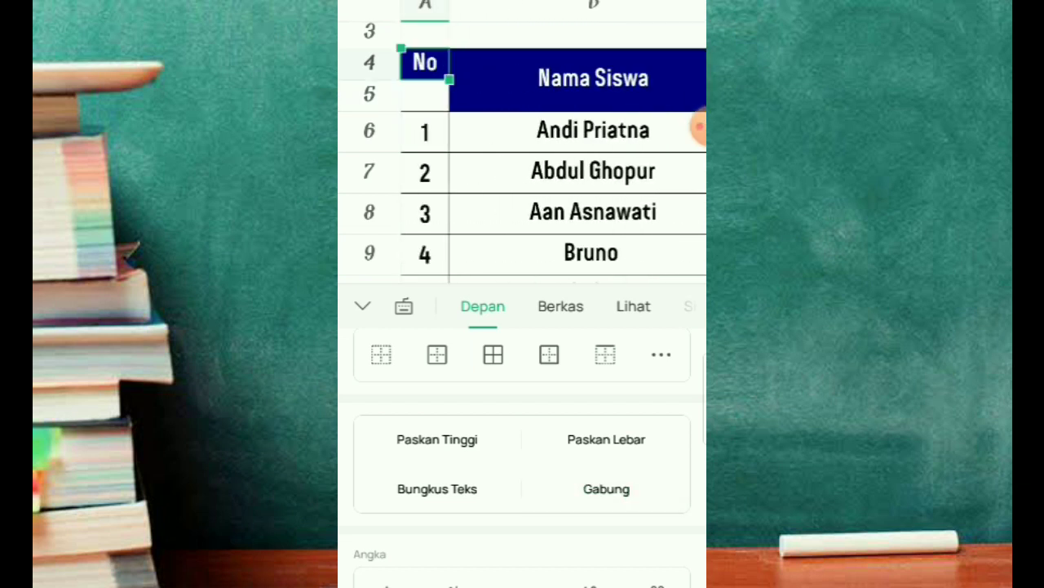
left_click_drag(448, 79, 449, 111)
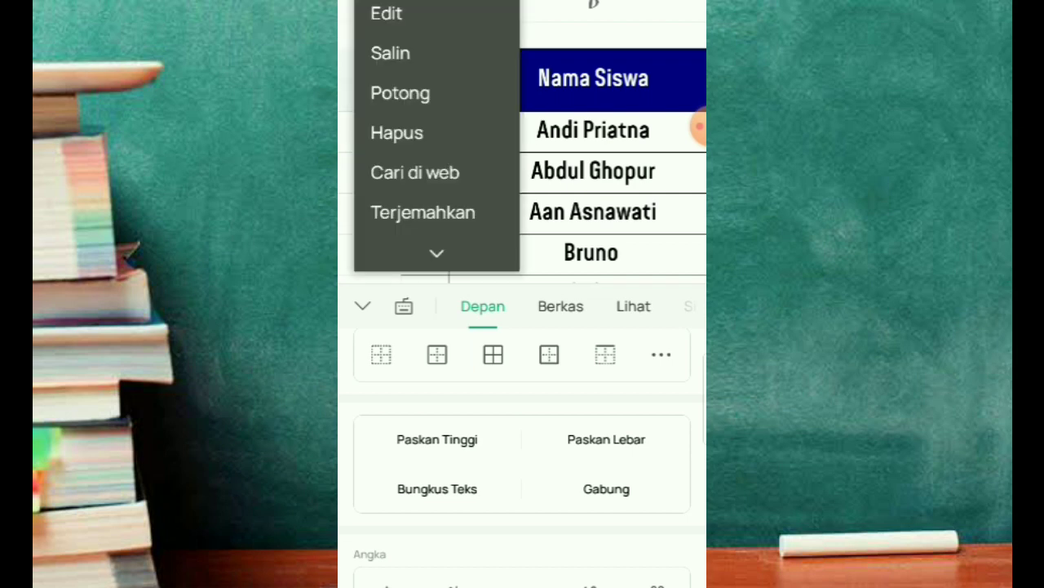
left_click(607, 489)
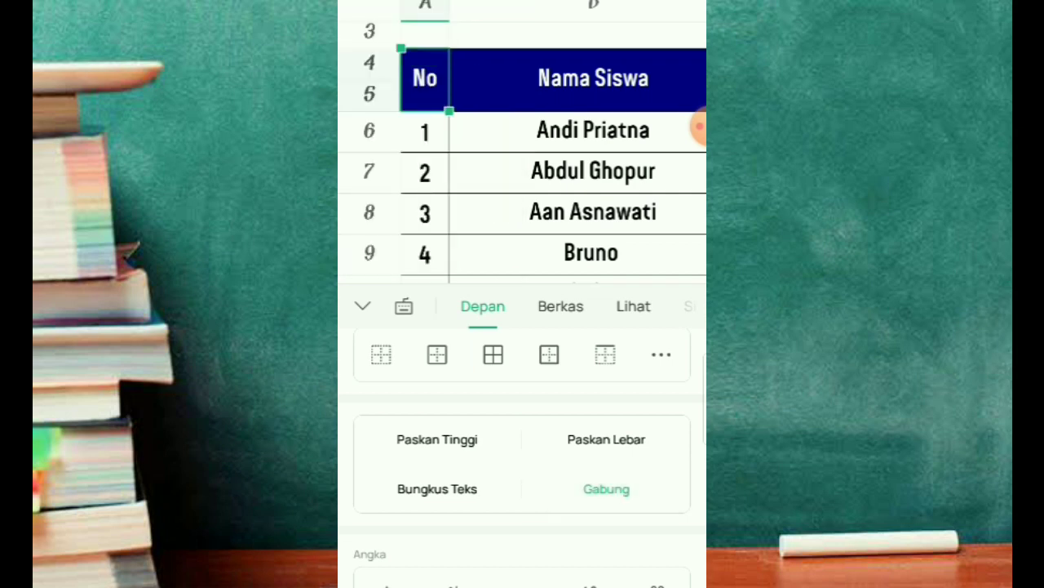
left_click(700, 127)
scroll(699, 126, "down", 3)
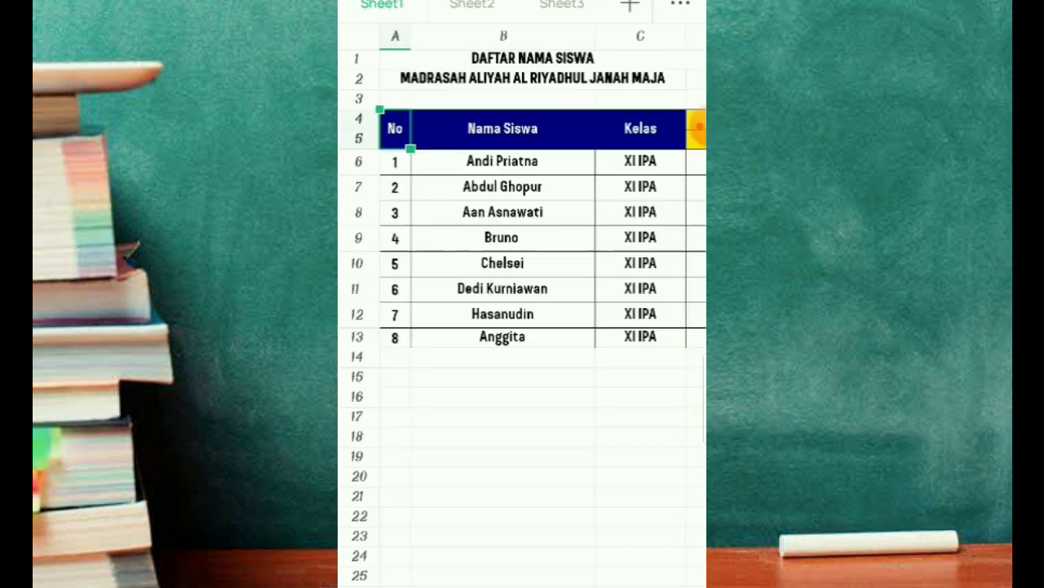
scroll(699, 126, "right", 1)
Merge and centre DAFTAR NAMA SISWA across A1:F1 and the school name across A2:F2.
scroll(700, 126, "down", 3)
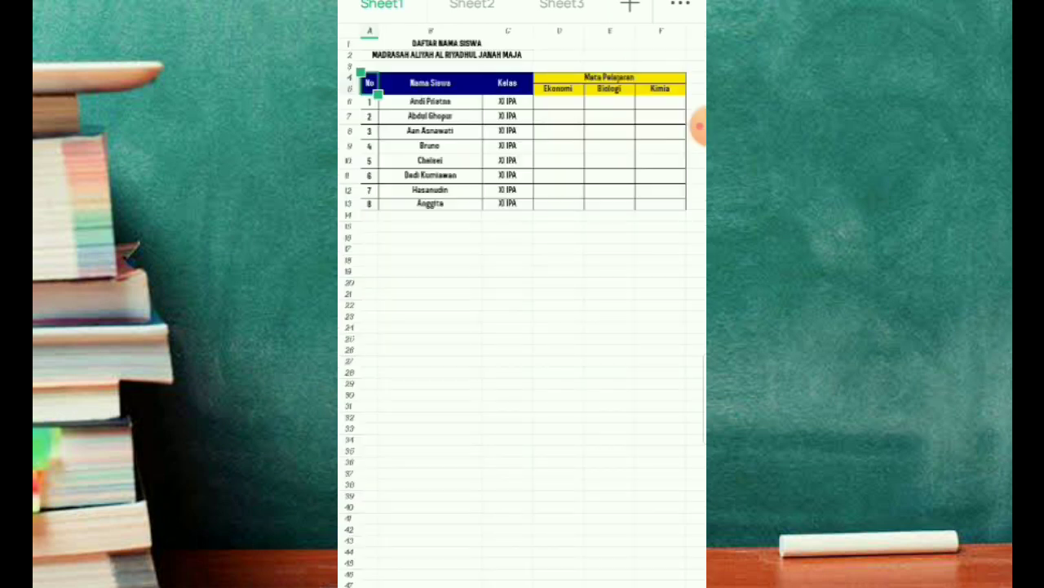
left_click(446, 43)
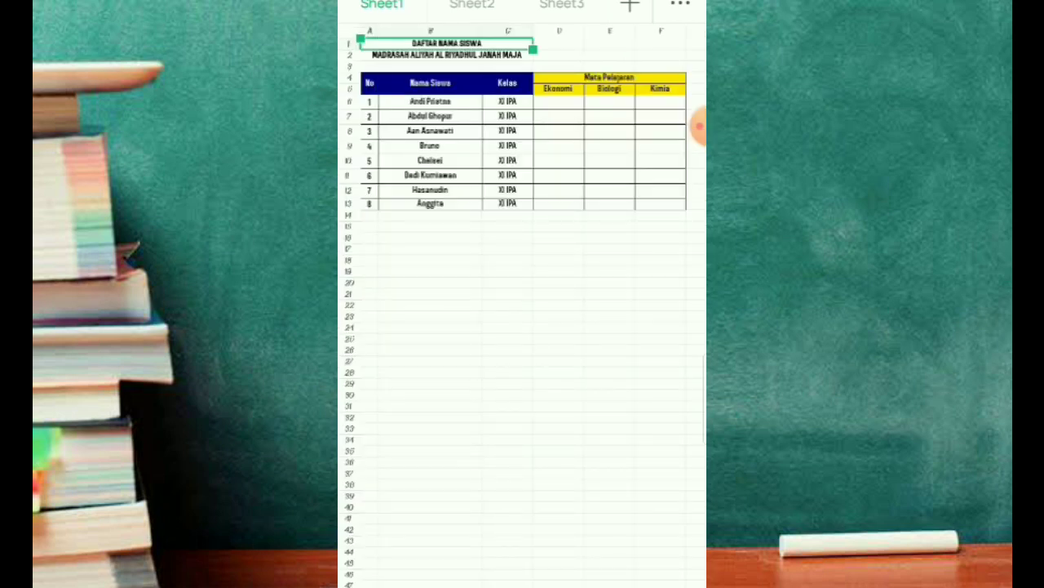
mouse_move(533, 49)
left_mouse_down()
mouse_move(685, 60)
mouse_move(685, 49)
left_mouse_up()
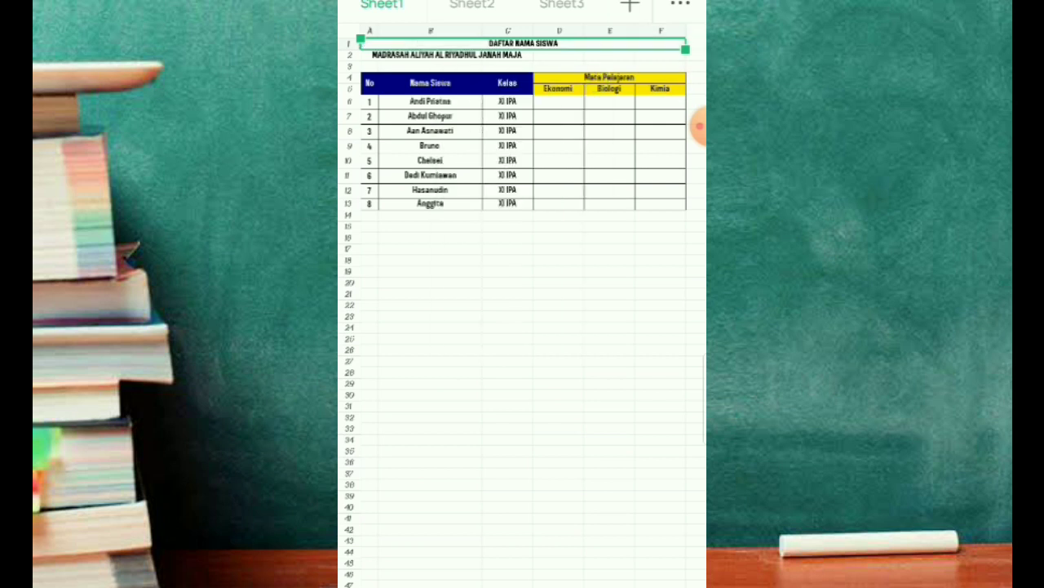
left_click(446, 54)
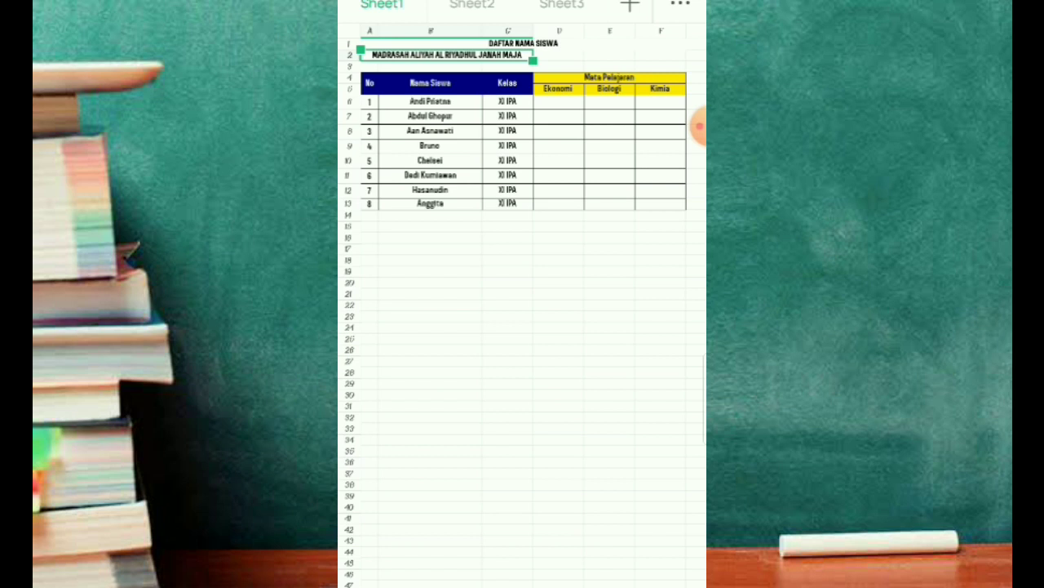
left_click_drag(532, 61, 686, 60)
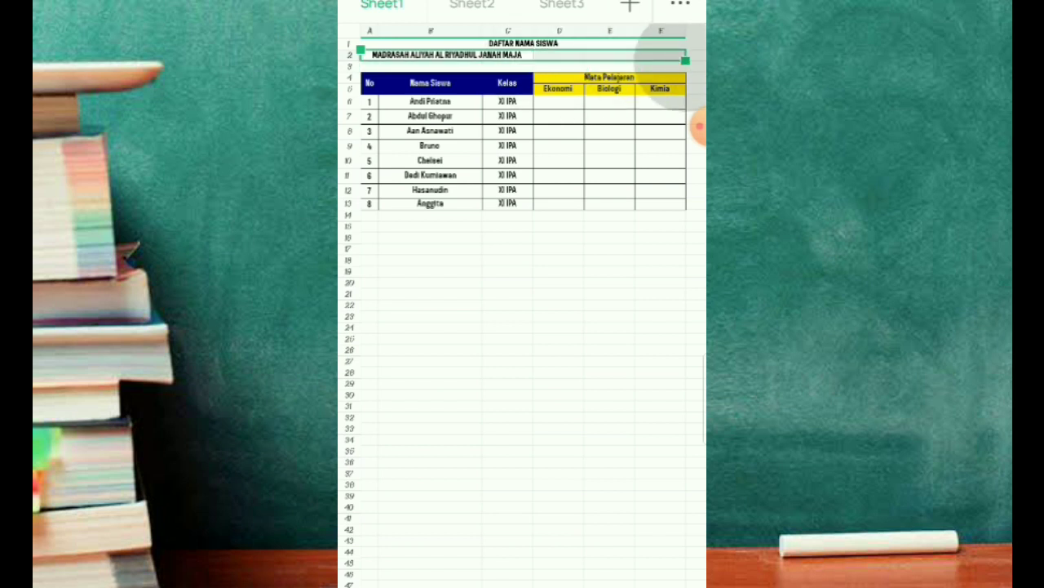
left_click(661, 57)
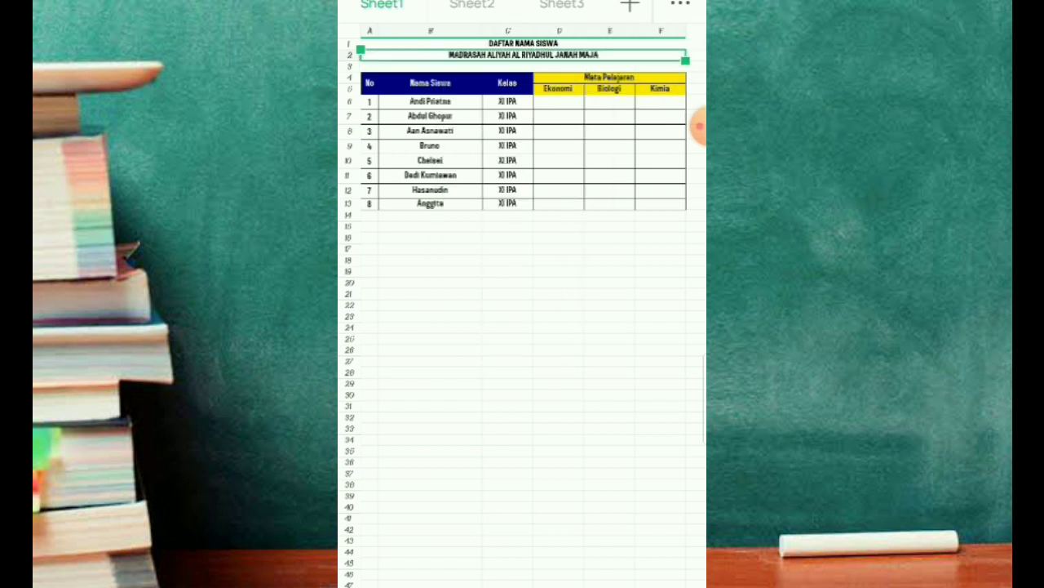
left_click(506, 362)
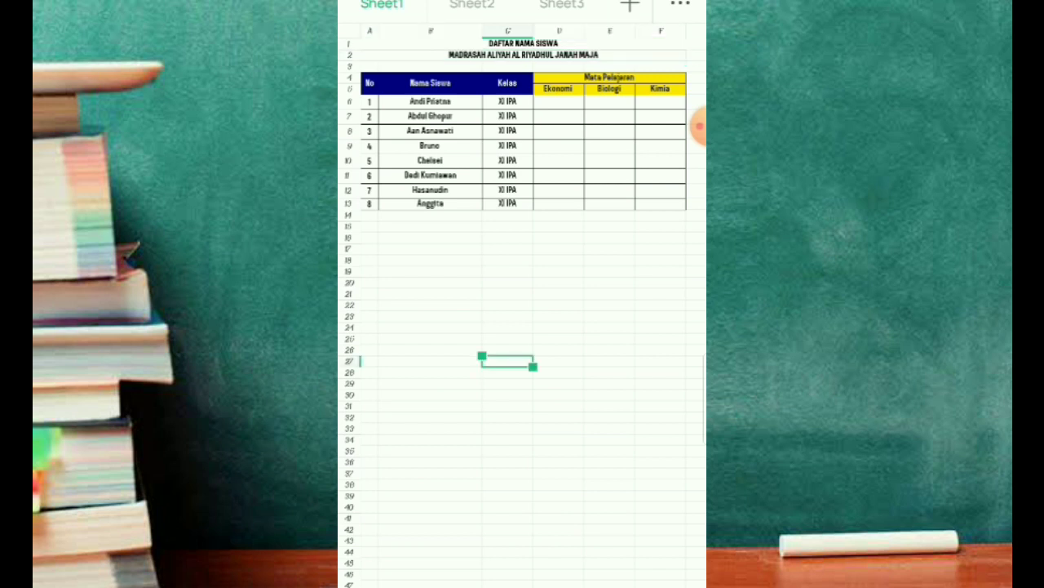
left_click(558, 101)
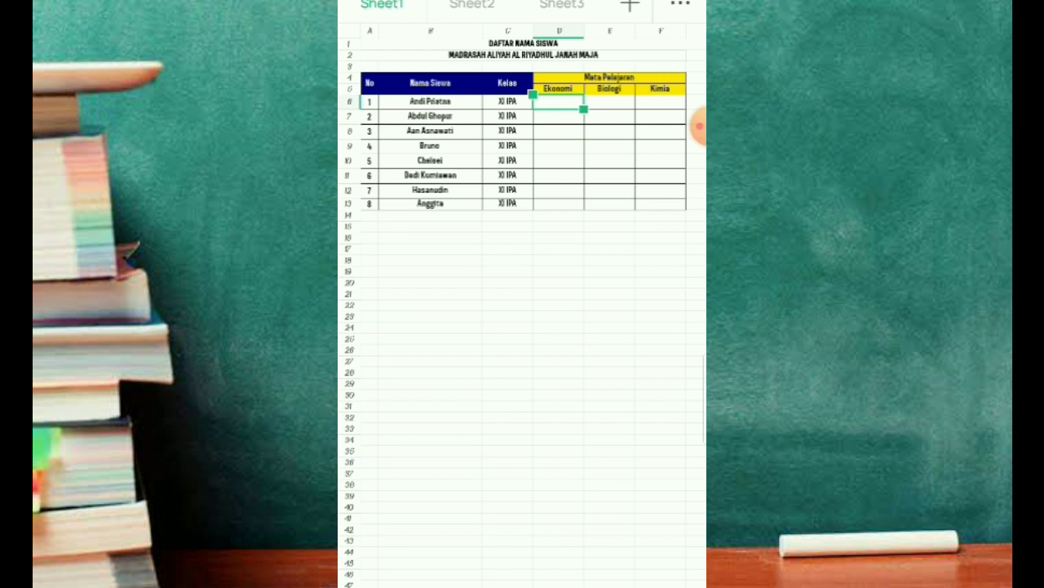
left_click(558, 101)
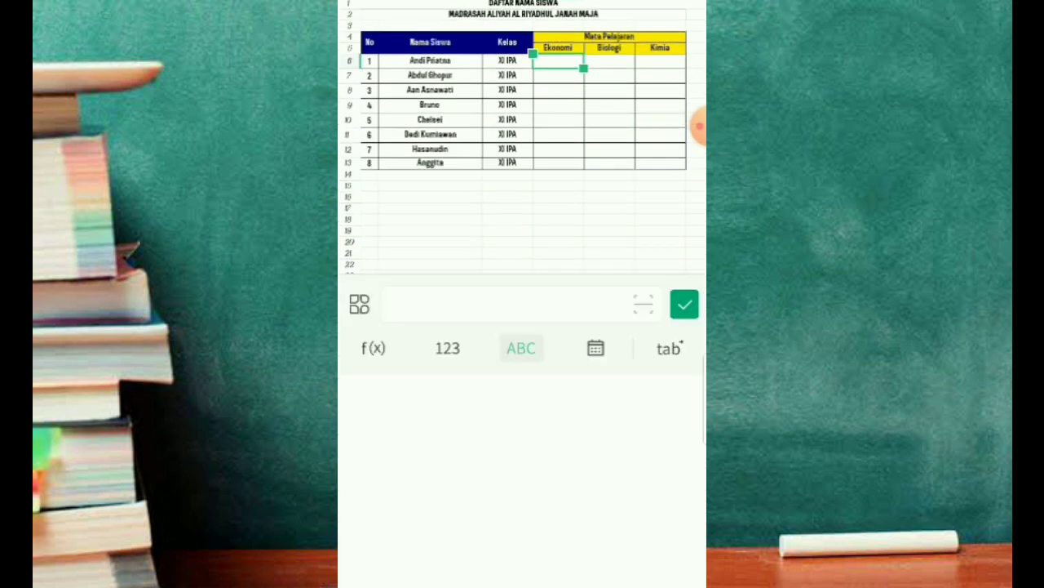
left_click(367, 583)
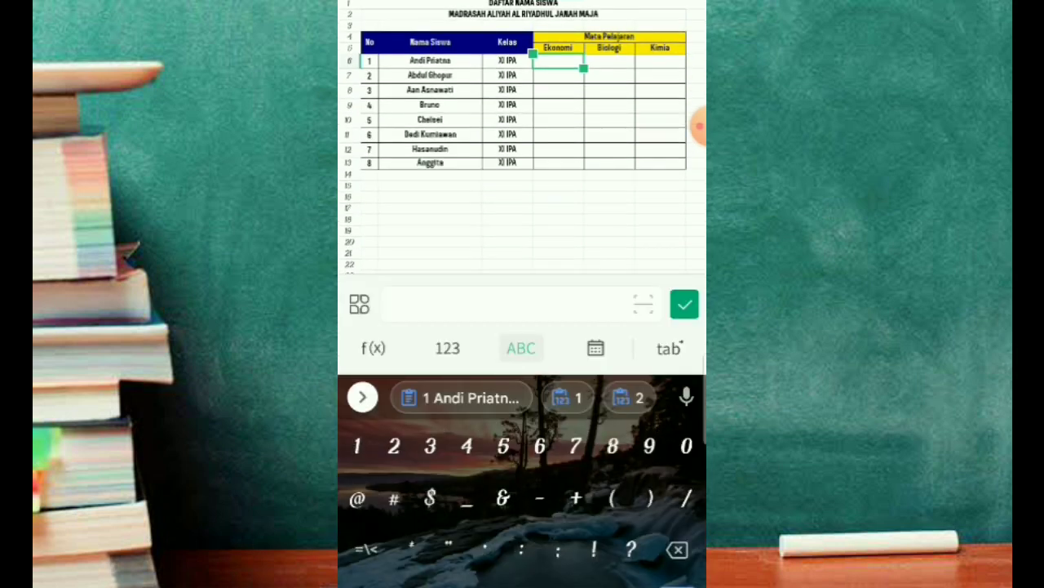
left_click(448, 582)
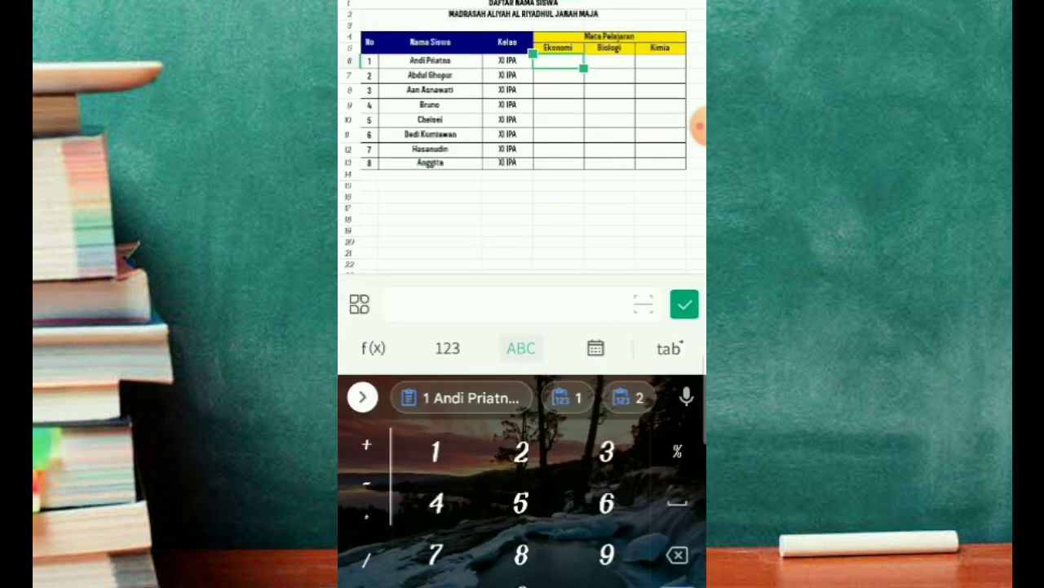
type("75")
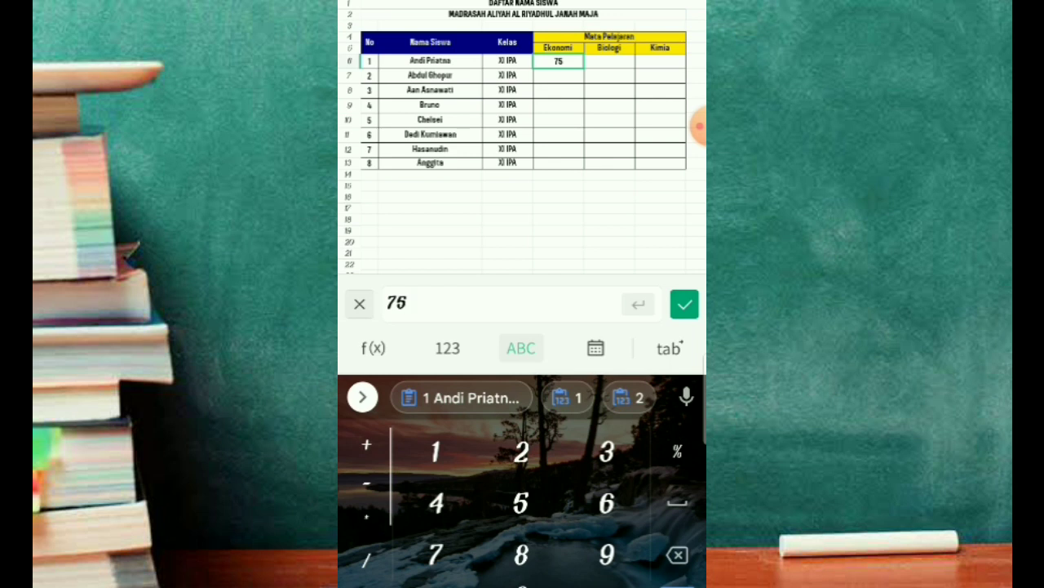
left_click(669, 348)
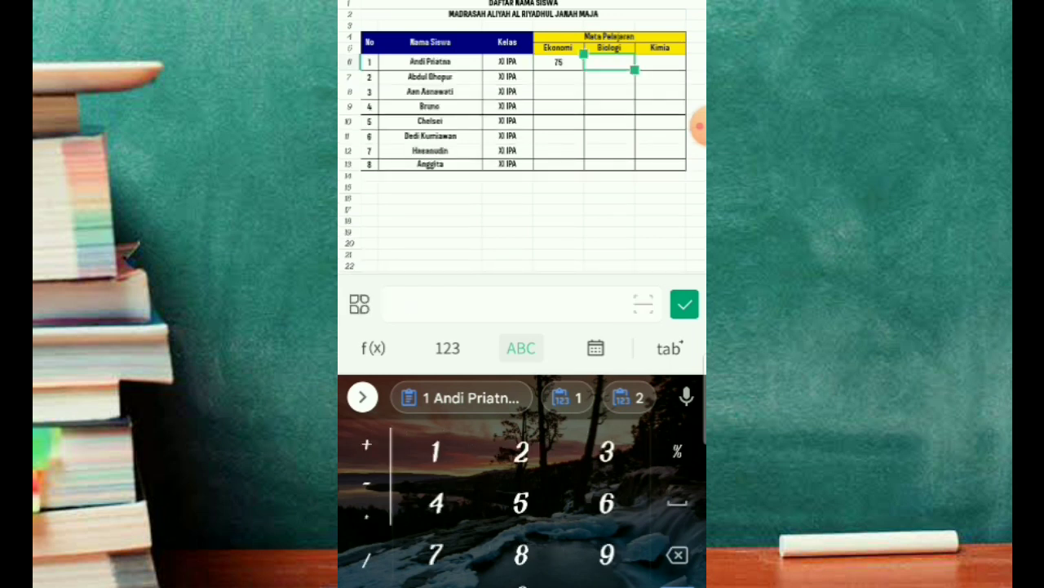
type("80")
key("Tab")
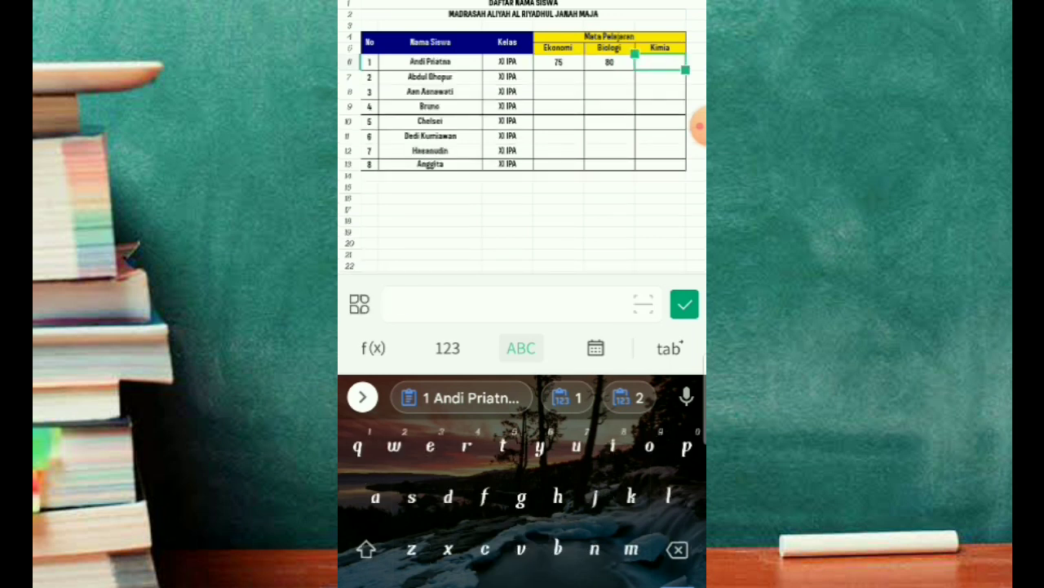
type("85")
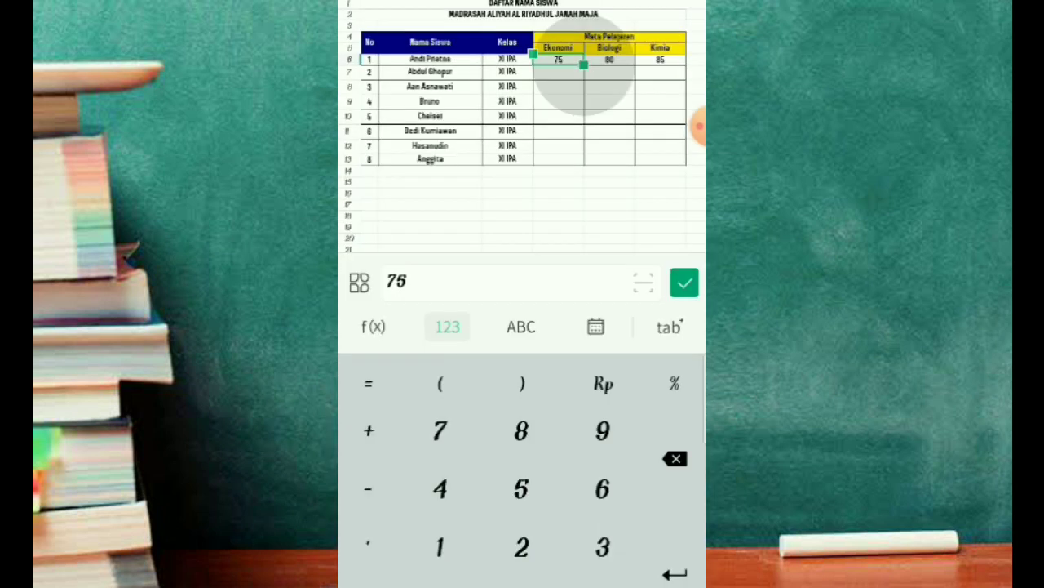
Select the three scores D6:F6 so they can be copied.
left_click(559, 61)
left_click(430, 159)
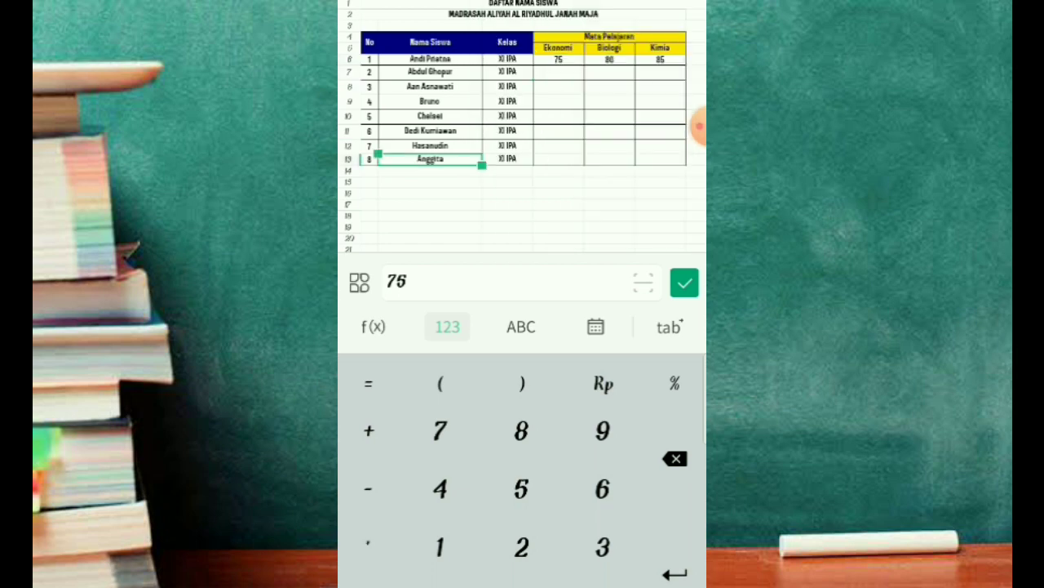
scroll(522, 139, "up", 5)
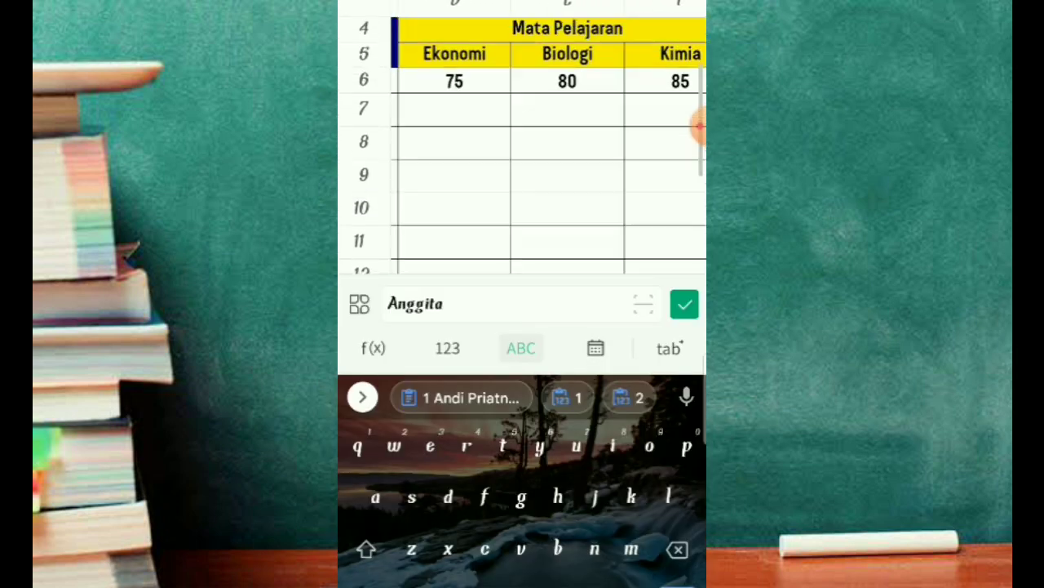
left_click(467, 102)
left_click_drag(523, 115, 618, 114)
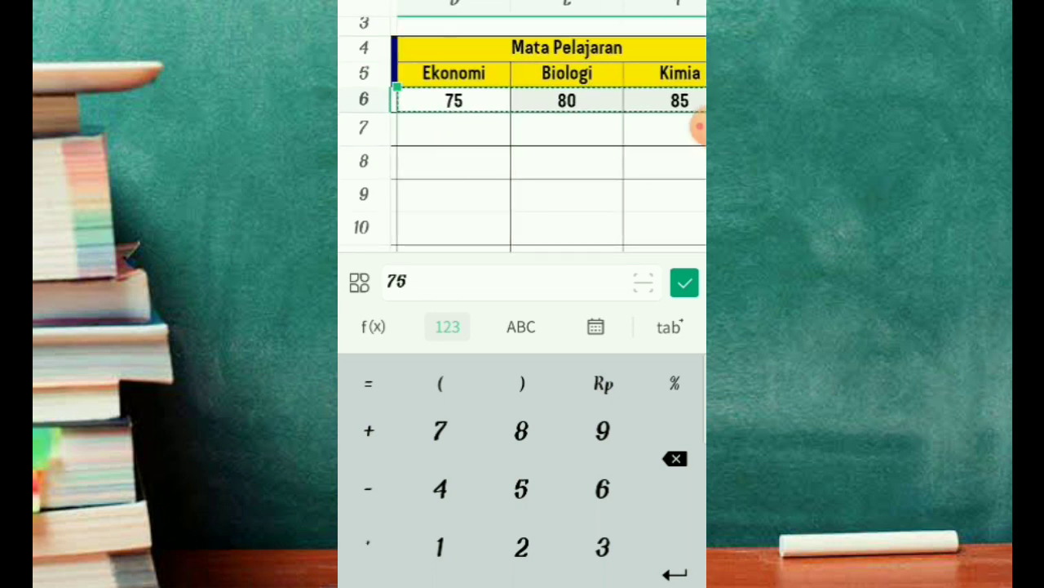
Paste the scores 75, 80 and 85 into D7:F13 for the remaining students.
scroll(522, 245, "down", 3)
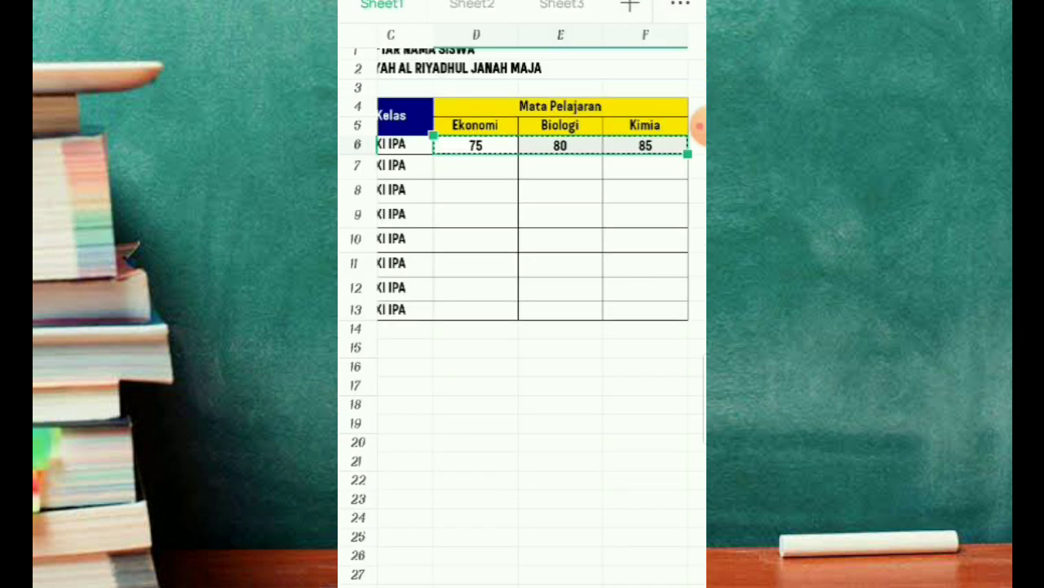
left_click(476, 165)
left_click_drag(517, 177, 688, 320)
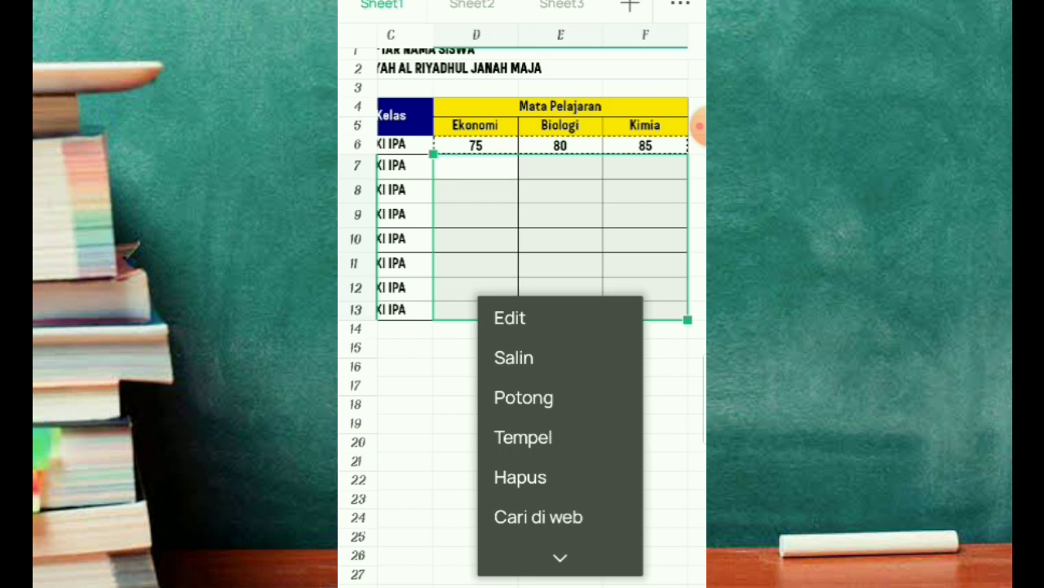
left_click(523, 438)
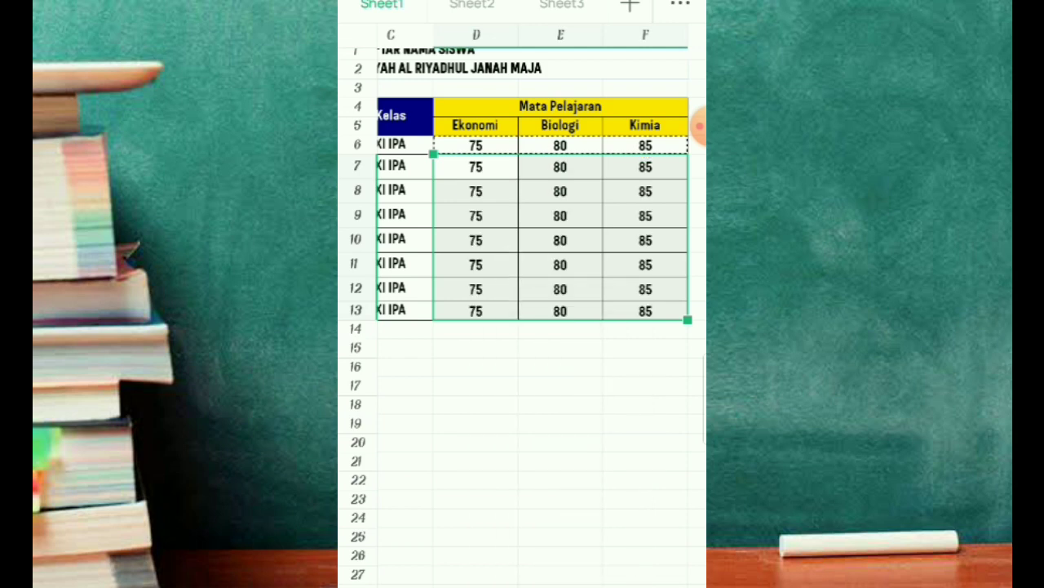
left_click(560, 405)
scroll(522, 245, "down", 3)
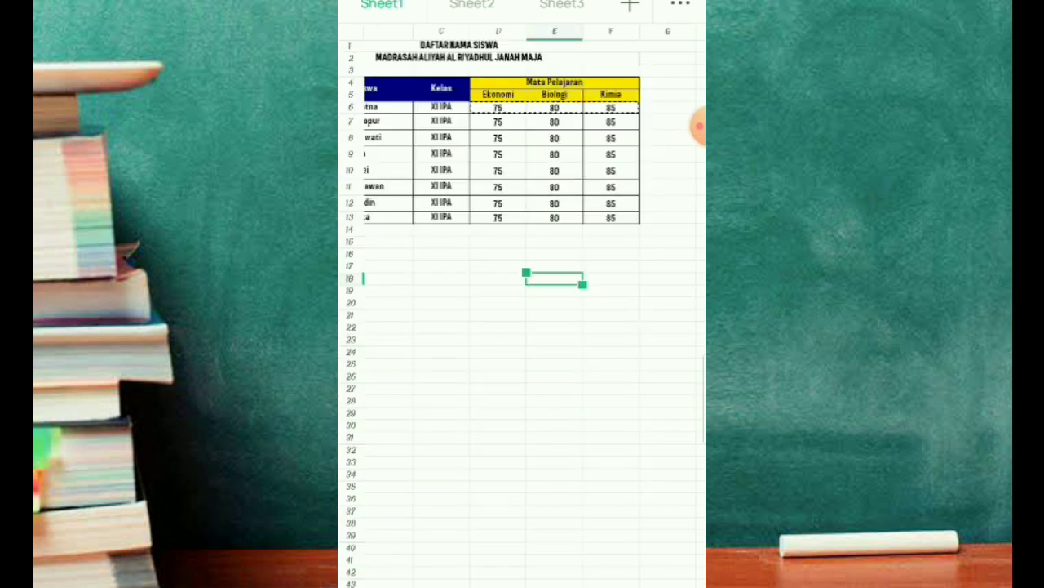
scroll(522, 245, "down", 2)
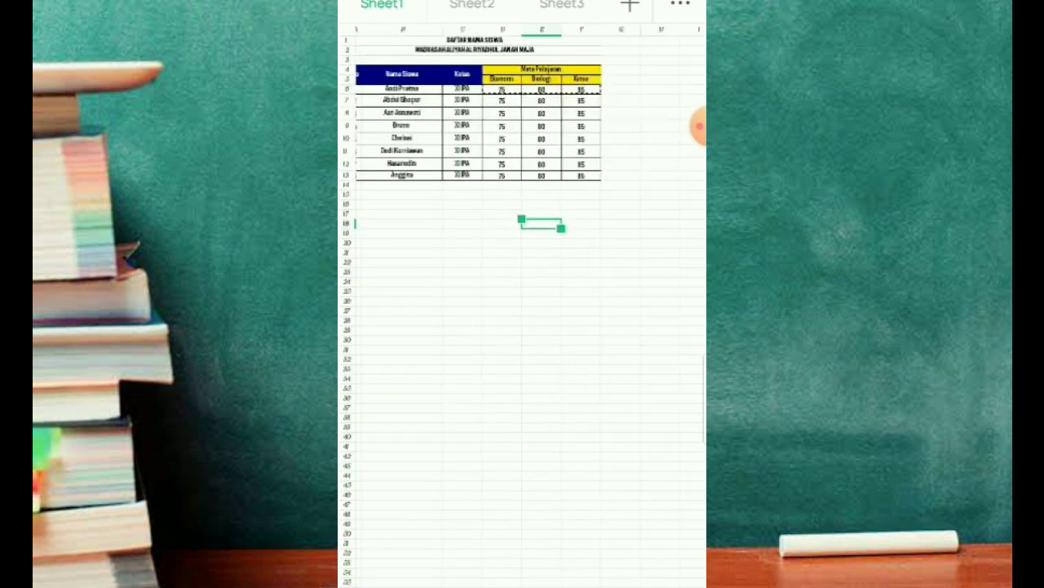
left_click(560, 263)
left_click(490, 310)
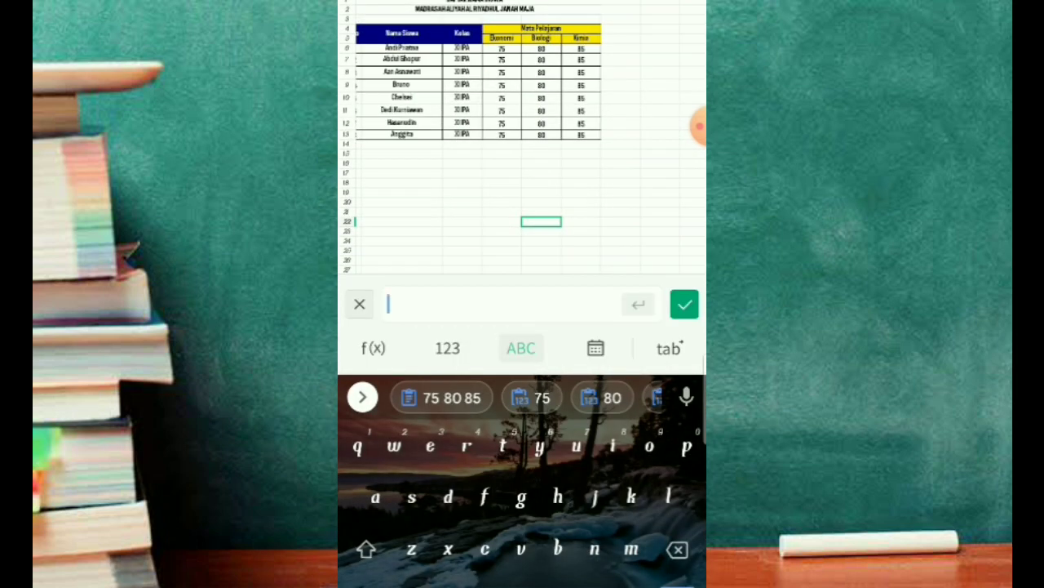
scroll(523, 139, "up", 2)
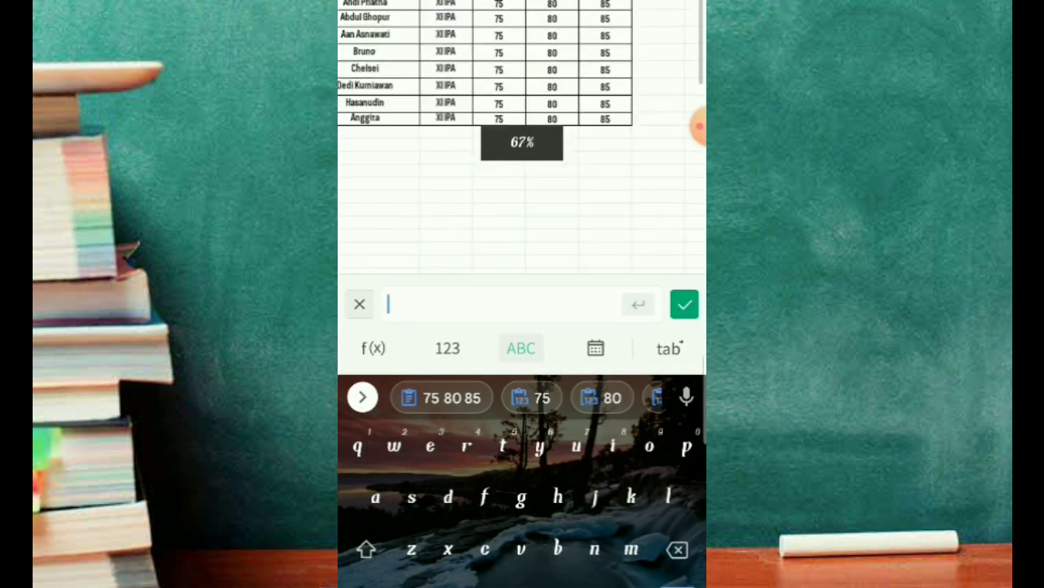
scroll(698, 127, "up", 3)
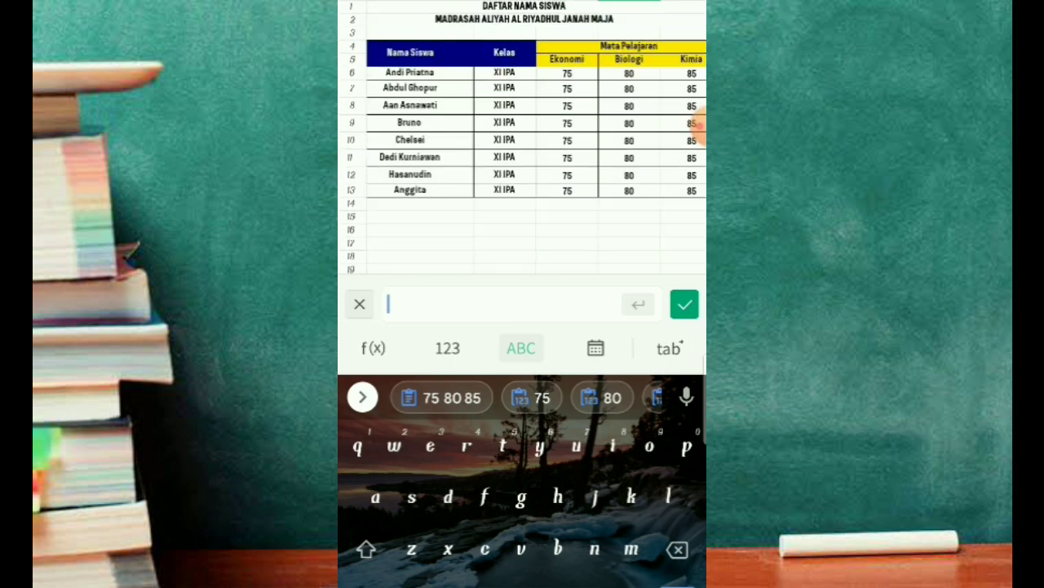
left_click(685, 304)
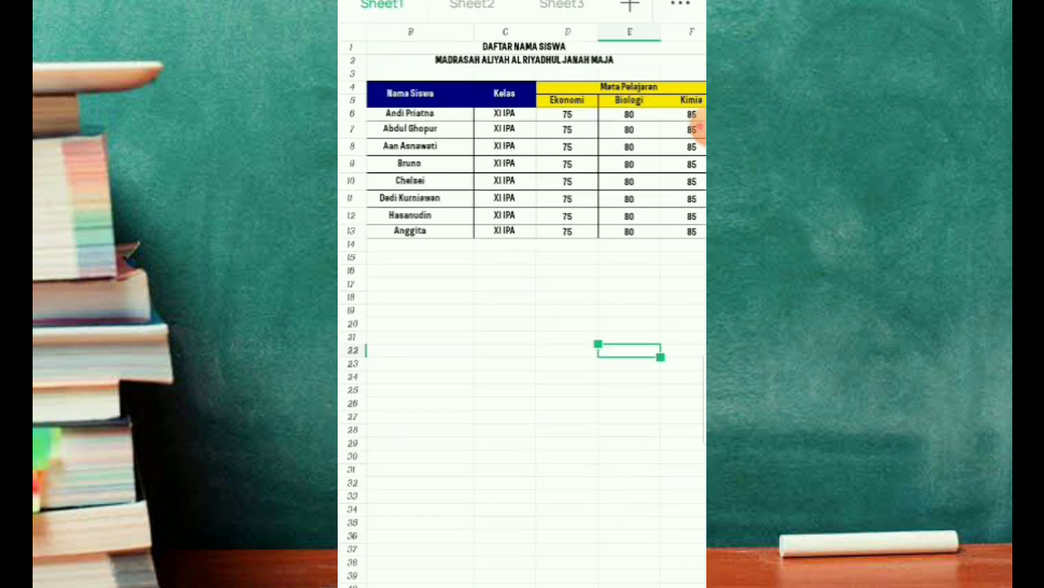
scroll(701, 130, "down", 3)
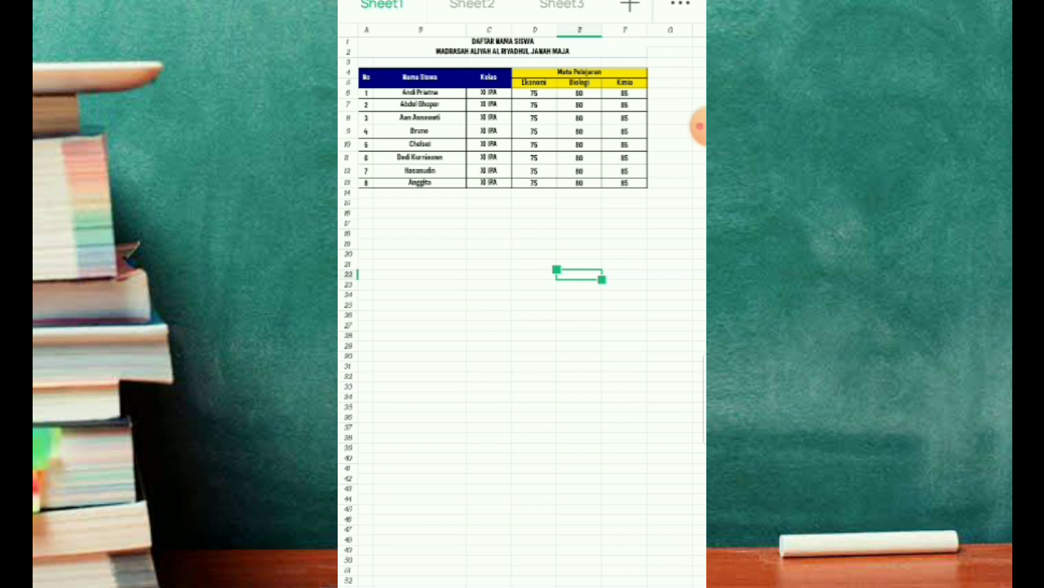
Left-align the eight student names in B6:B13.
left_click(420, 104)
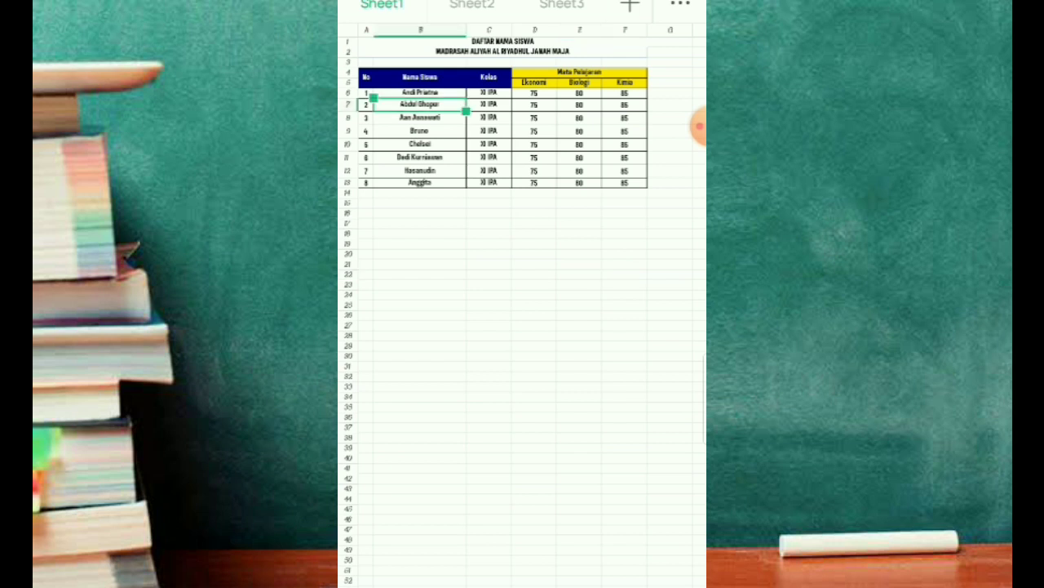
left_click(419, 92)
left_click_drag(466, 98, 466, 196)
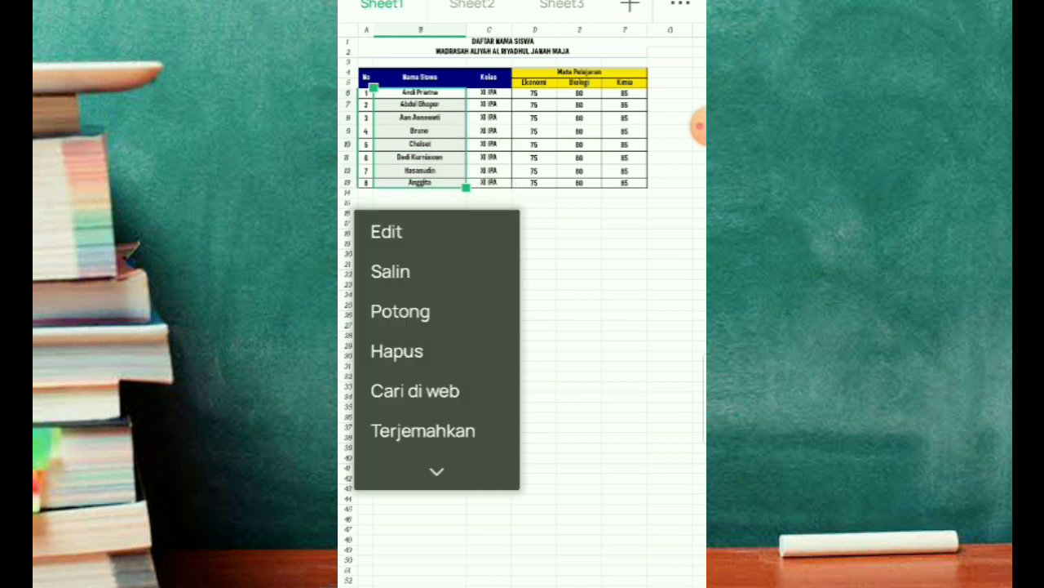
left_click(349, 580)
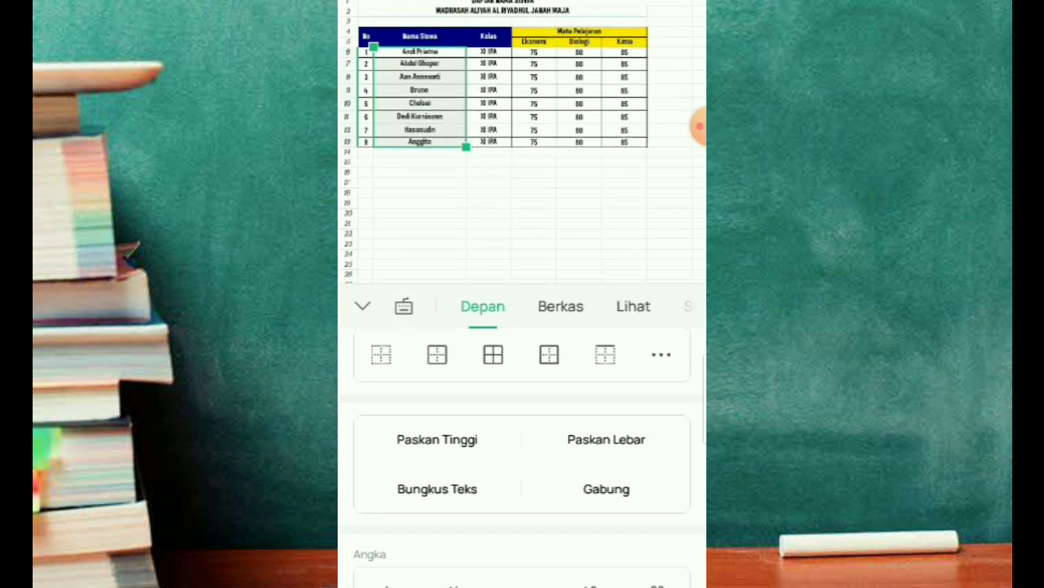
scroll(523, 440, "up", 5)
left_click(381, 536)
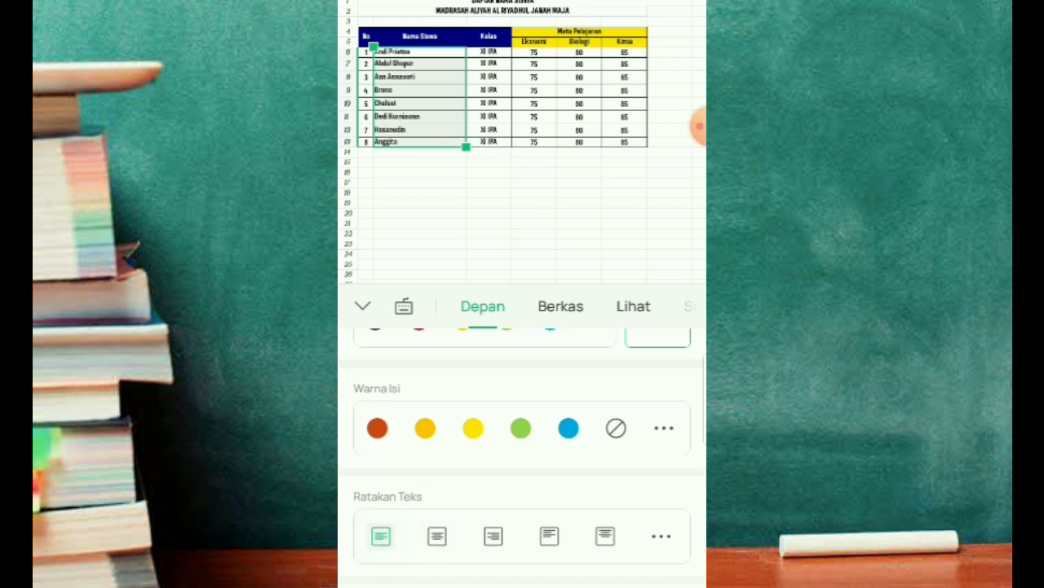
left_click(578, 193)
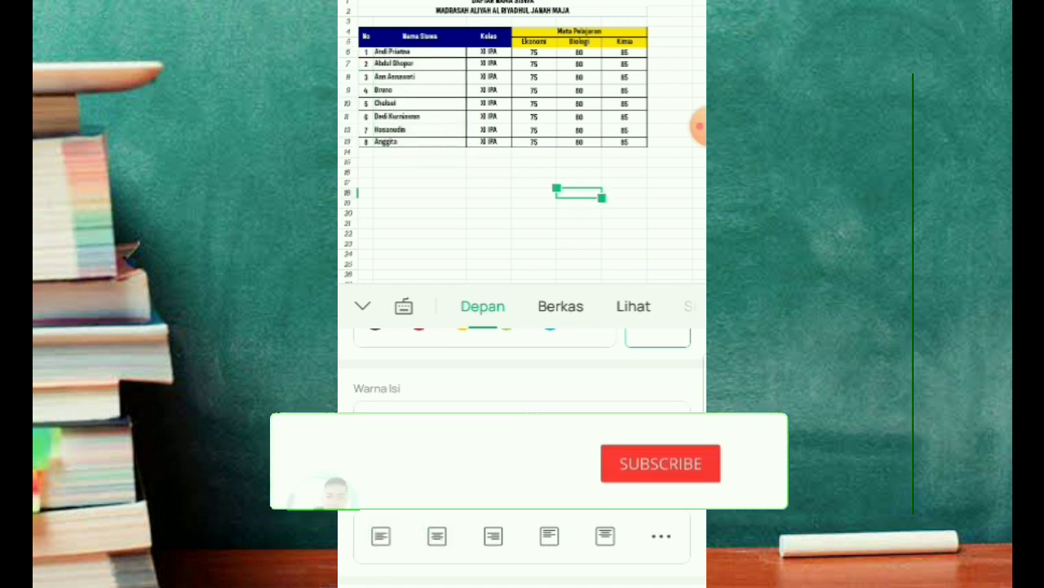
Close the Depan formatting panel and review the finished student table.
key("Escape")
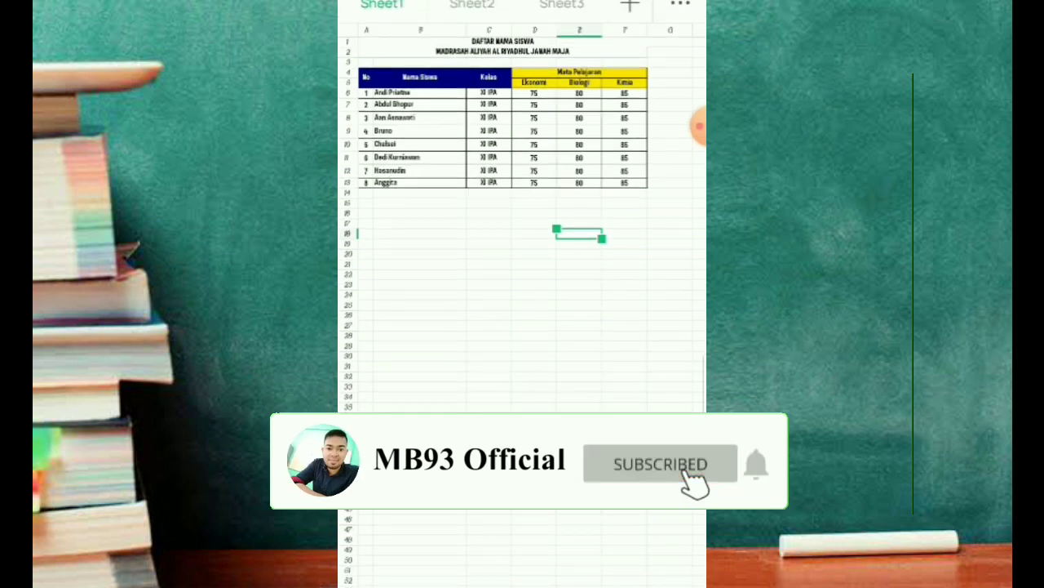
scroll(522, 143, "up", 3)
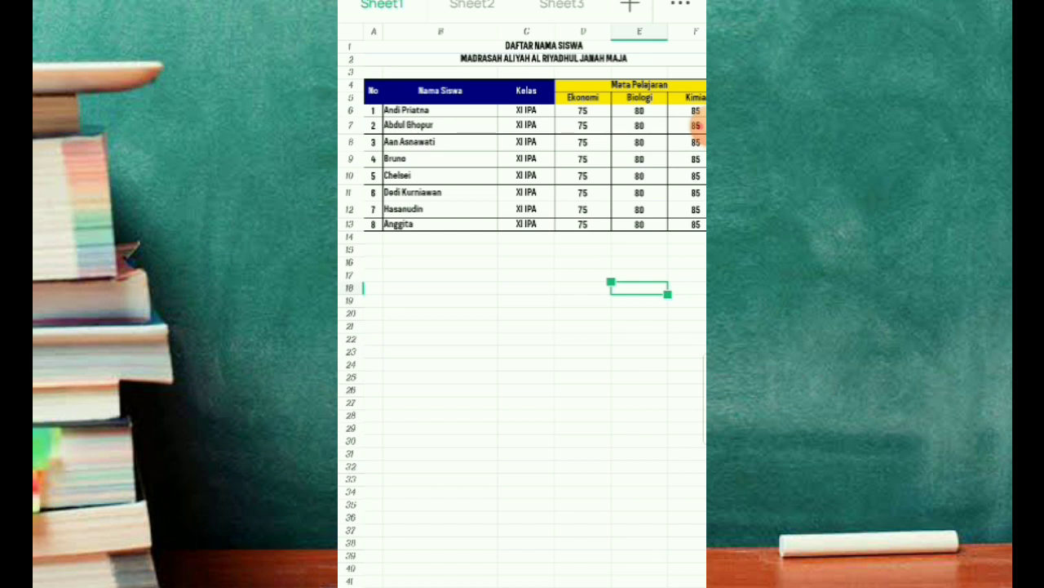
left_click(695, 126)
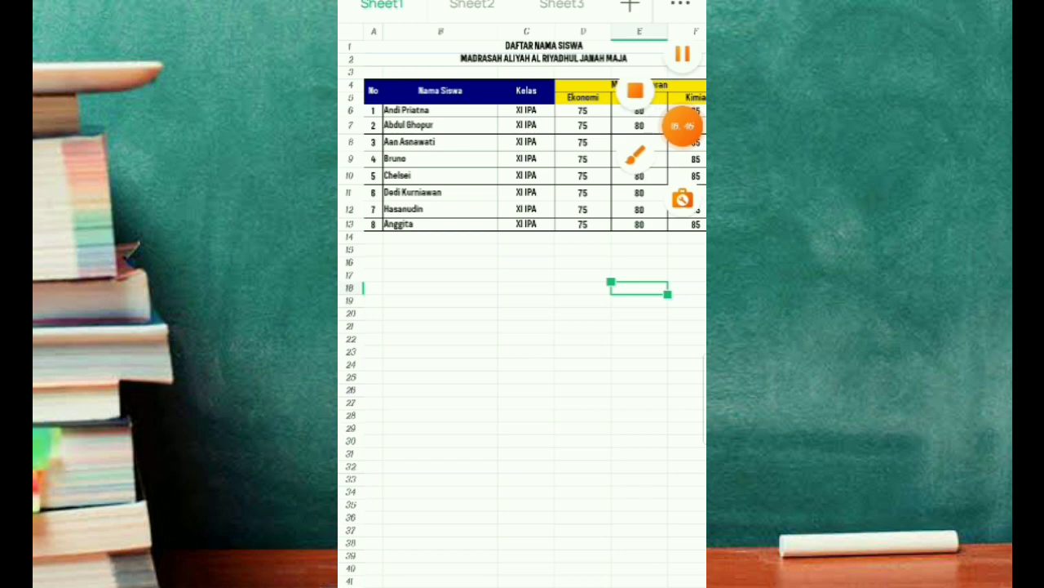